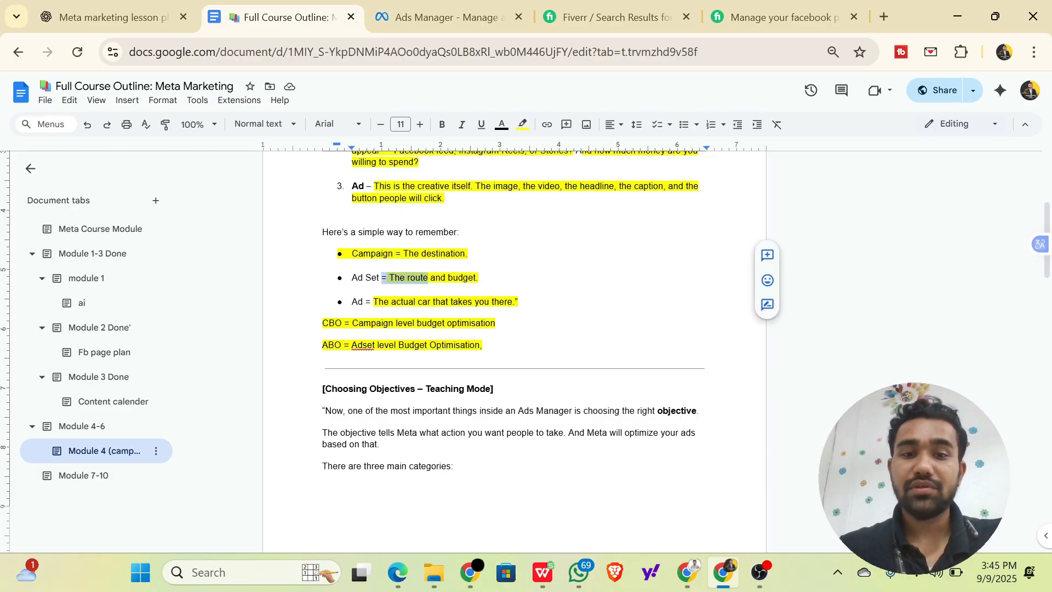
# Highlight the Ad Set question "And how much money are you willing to spend?" in yellow.
pyautogui.scroll(1, 483, 278)
pyautogui.scroll(3, 515, 351)
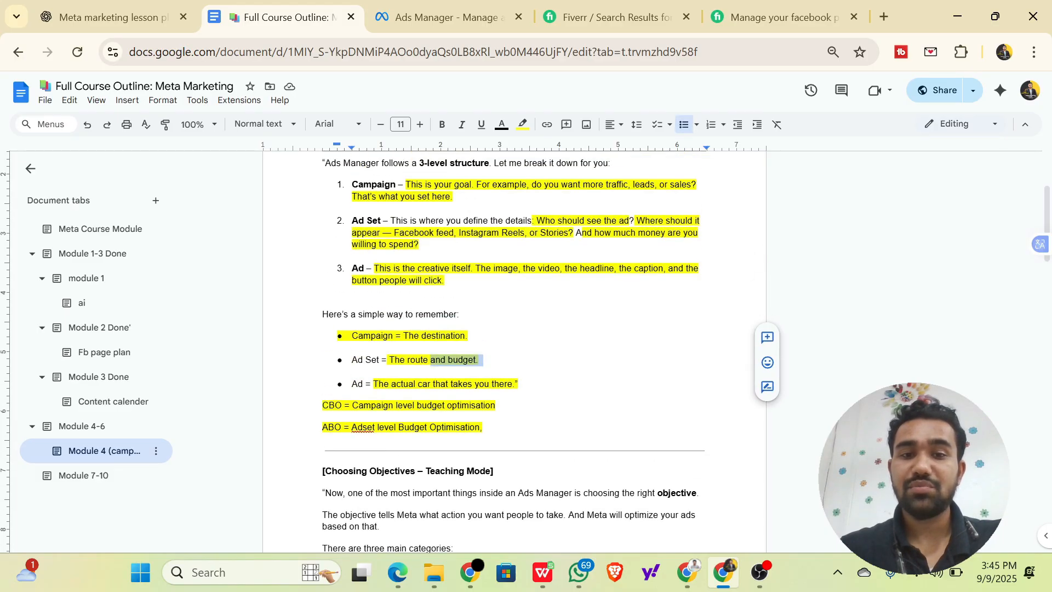
pyautogui.moveTo(536, 220); pyautogui.dragTo(429, 233)
pyautogui.click(419, 244)
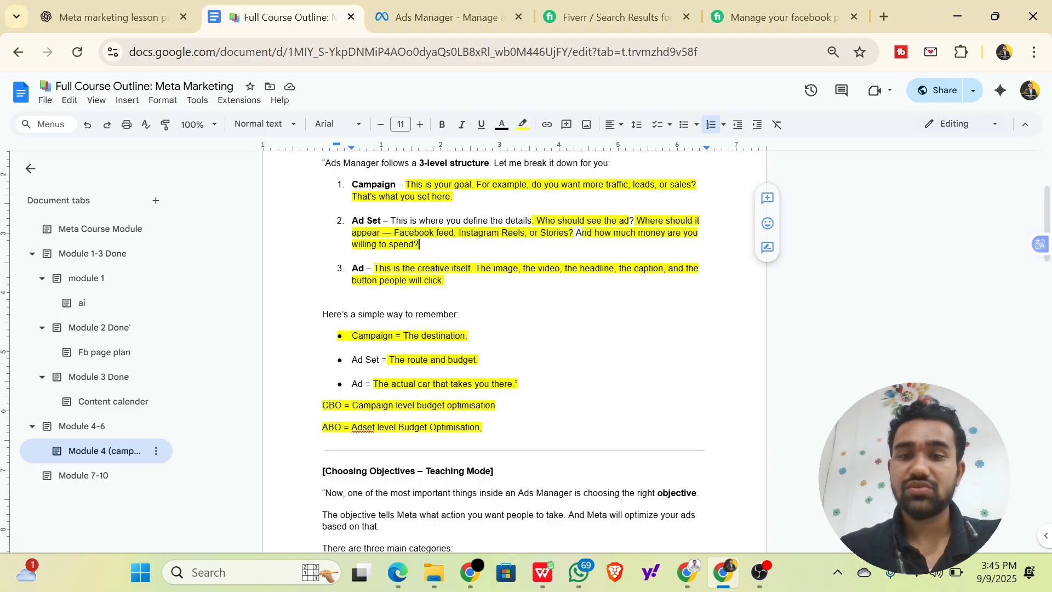
pyautogui.moveTo(576, 232); pyautogui.dragTo(423, 248)
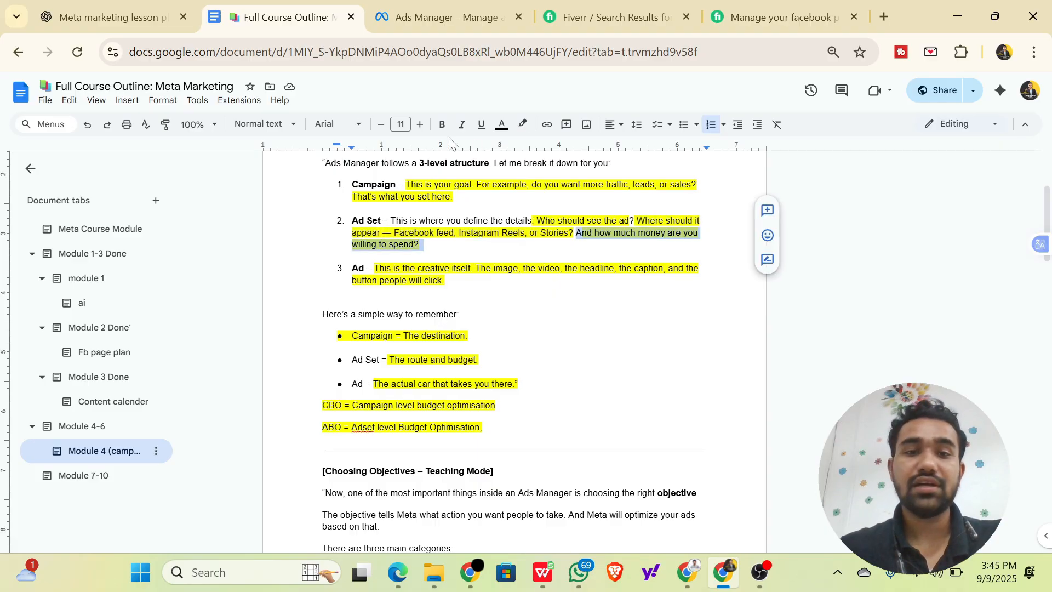
pyautogui.click(524, 125)
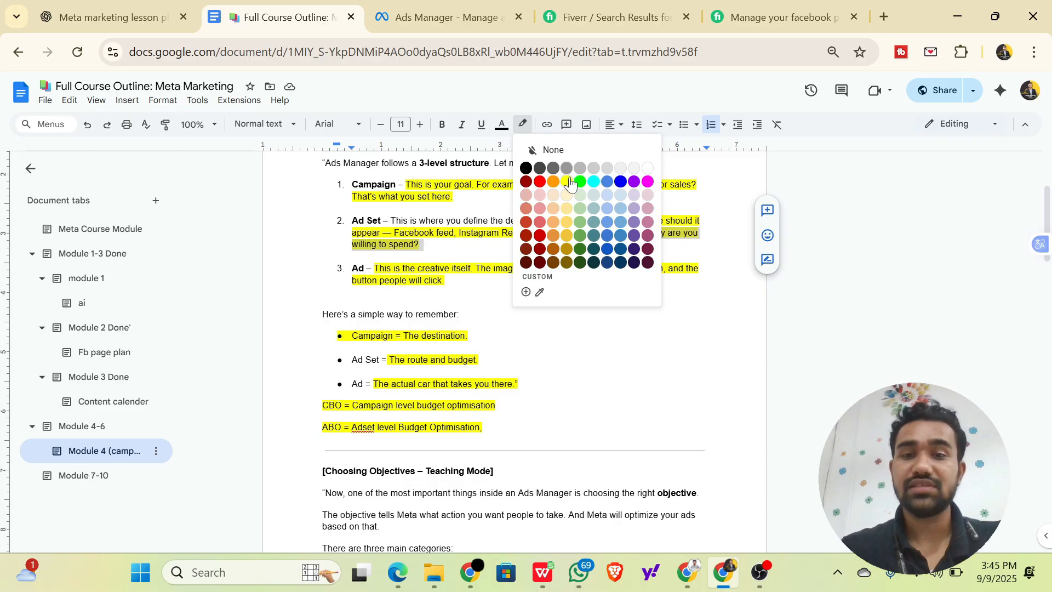
pyautogui.click(567, 182)
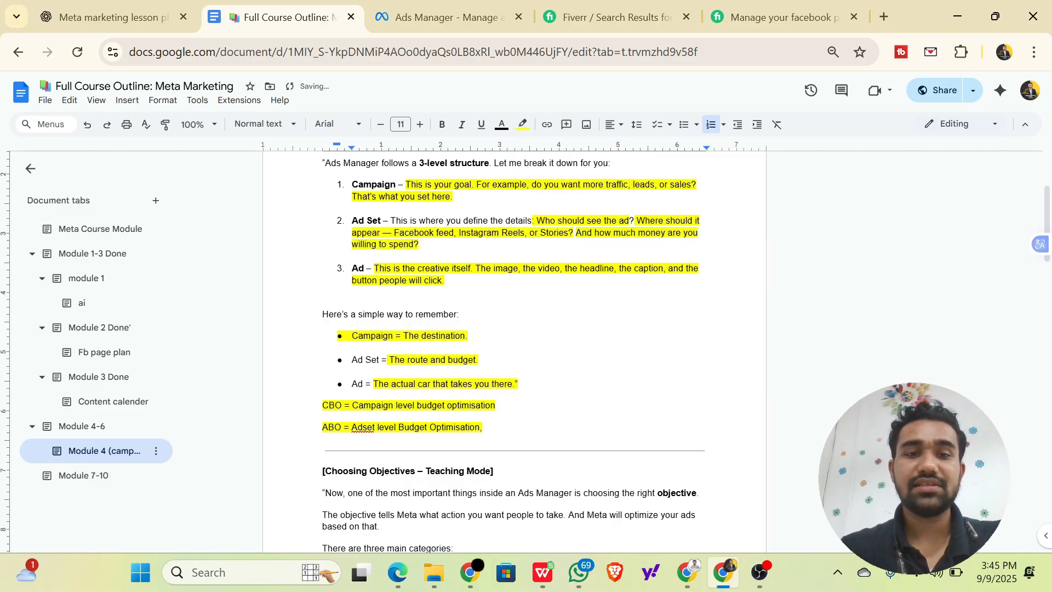
# Switch to Ads Manager, open the campaign settings and copy the full campaign name.
pyautogui.click(414, 18)
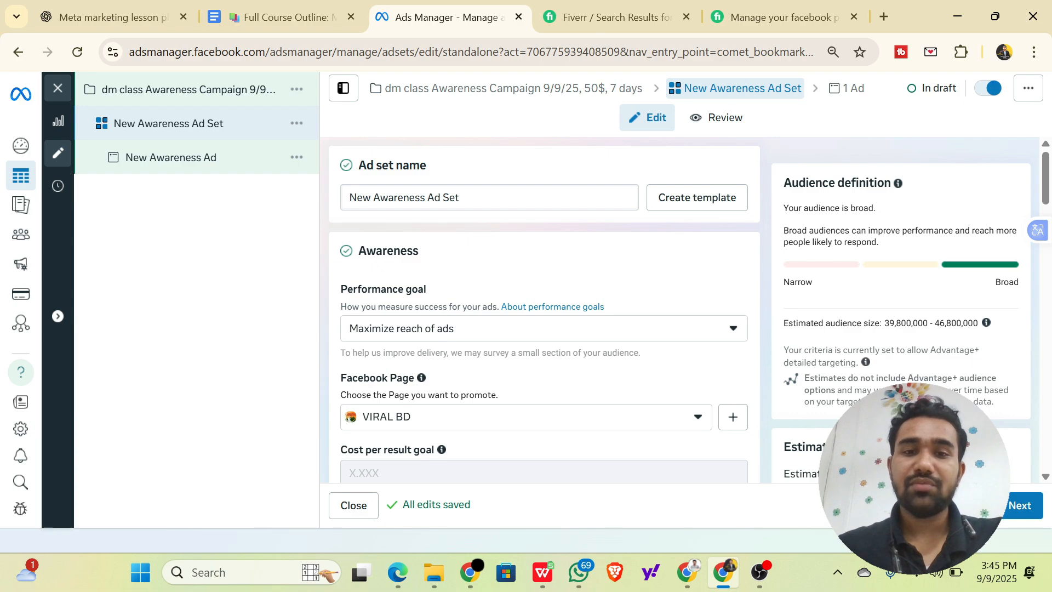
pyautogui.click(445, 90)
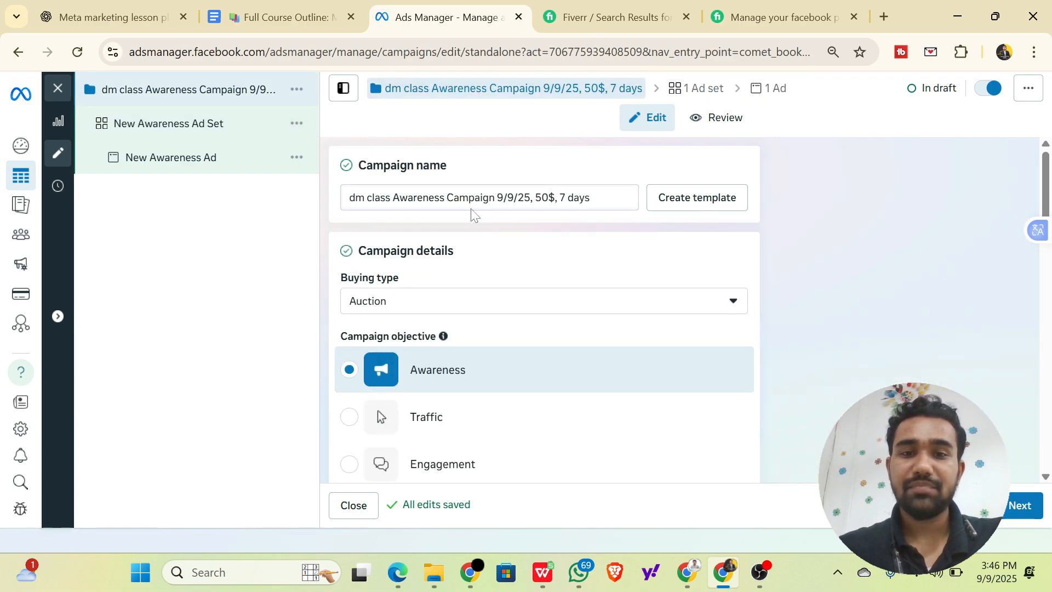
pyautogui.click(388, 198)
pyautogui.moveTo(388, 197); pyautogui.dragTo(349, 198)
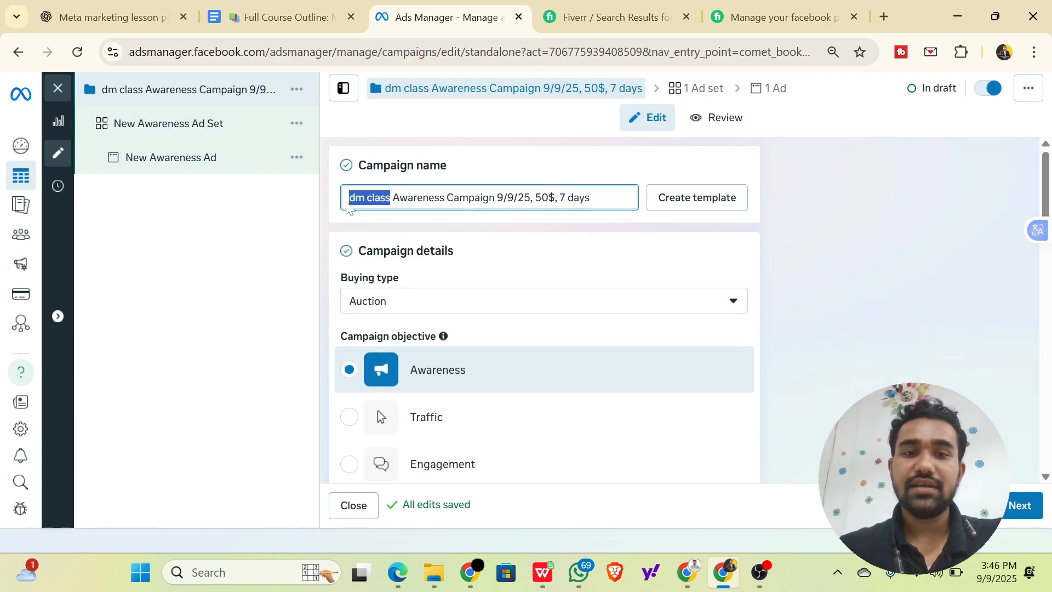
pyautogui.moveTo(597, 197); pyautogui.dragTo(338, 198)
pyautogui.hotkey('ctrl', 'c')
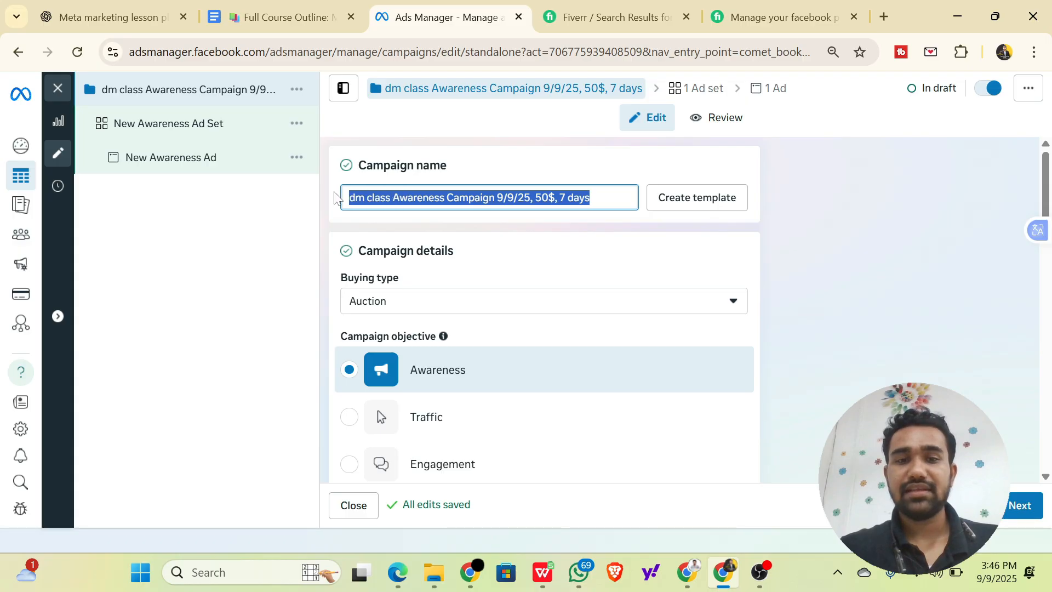
# Rename the ad set as "dm class Awareness 9/9/25, 50$, 7 days Ad Set" by reusing the copied campaign name.
pyautogui.click(705, 90)
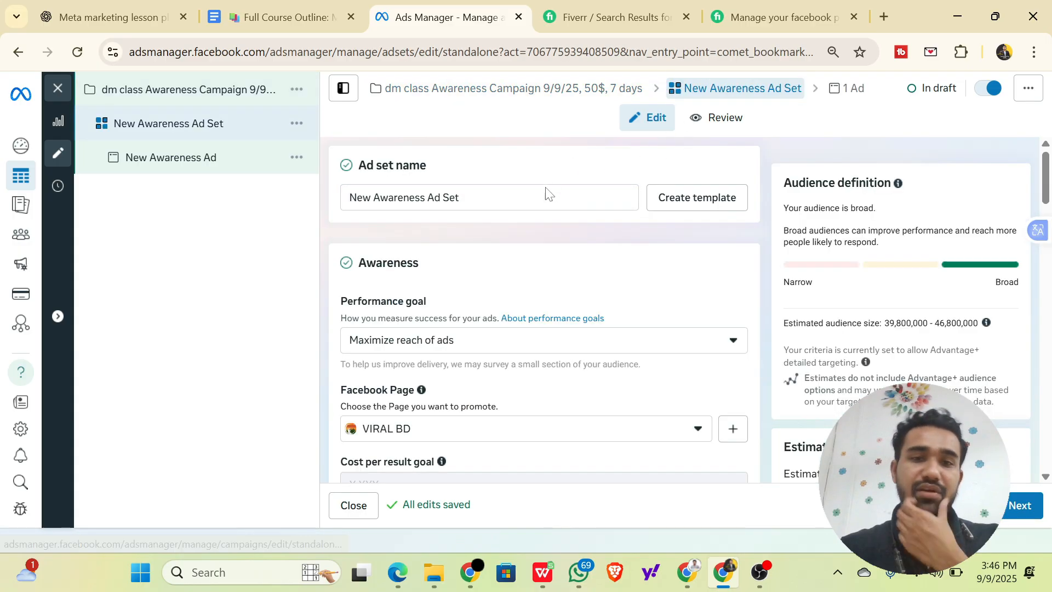
pyautogui.moveTo(427, 198); pyautogui.dragTo(337, 198)
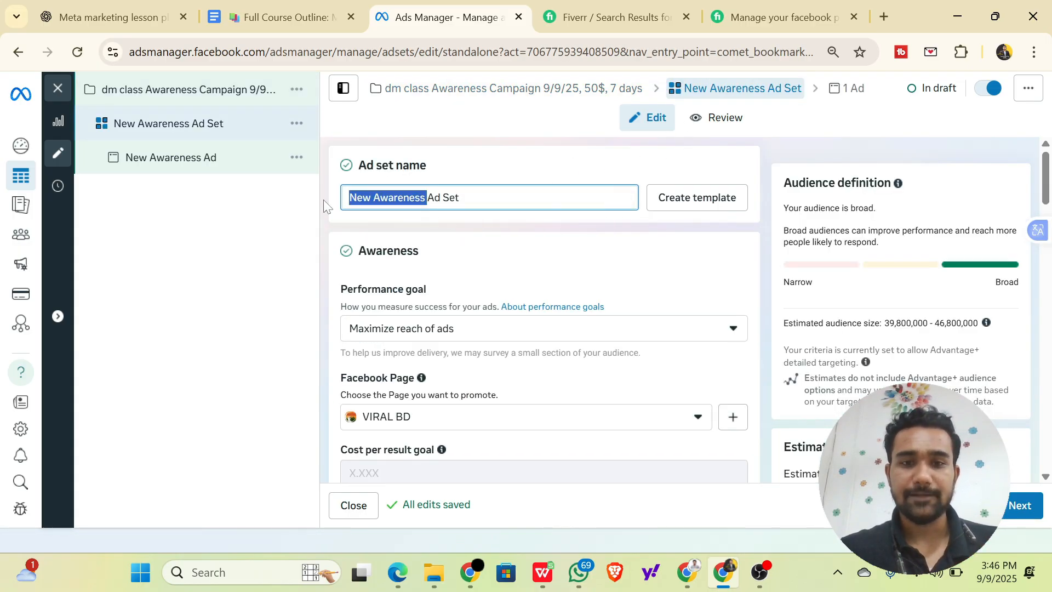
pyautogui.hotkey('ctrl', 'v')
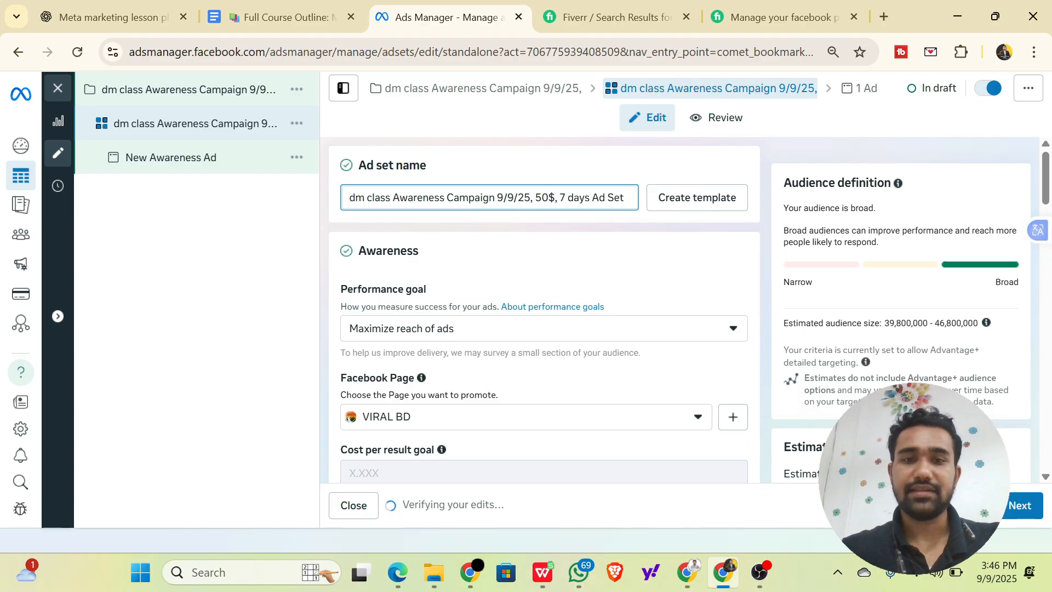
pyautogui.moveTo(496, 199); pyautogui.dragTo(447, 199)
pyautogui.press('BackSpace')
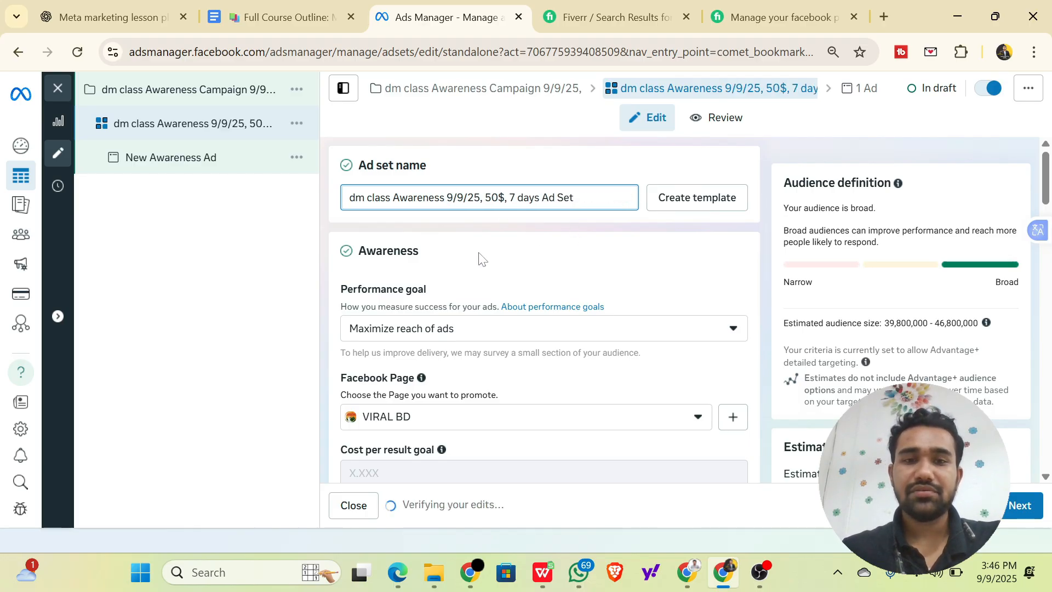
# Try the Maximize ThruPlay views and Maximize 2-second continuous video plays performance goals for the ad set.
pyautogui.scroll(-2, 480, 257)
pyautogui.moveTo(360, 168); pyautogui.dragTo(437, 176)
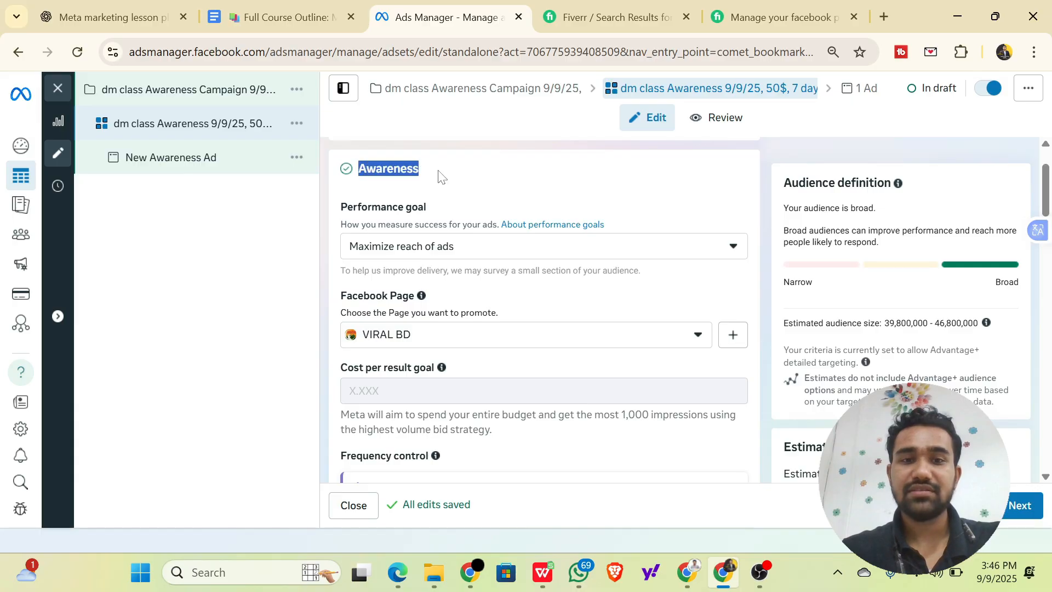
pyautogui.scroll(-2, 450, 222)
pyautogui.scroll(2, 450, 225)
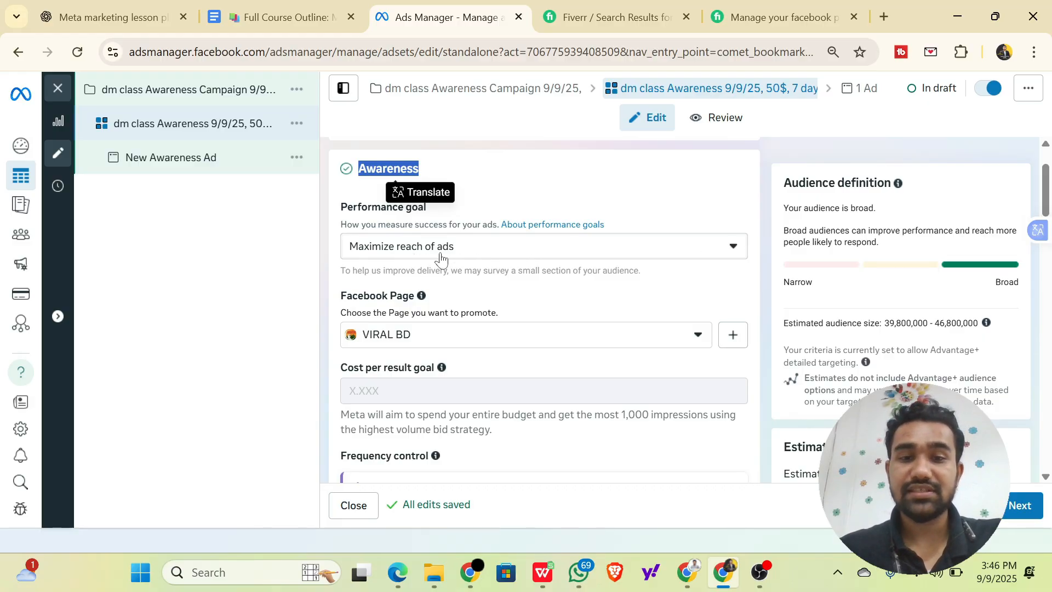
pyautogui.click(734, 247)
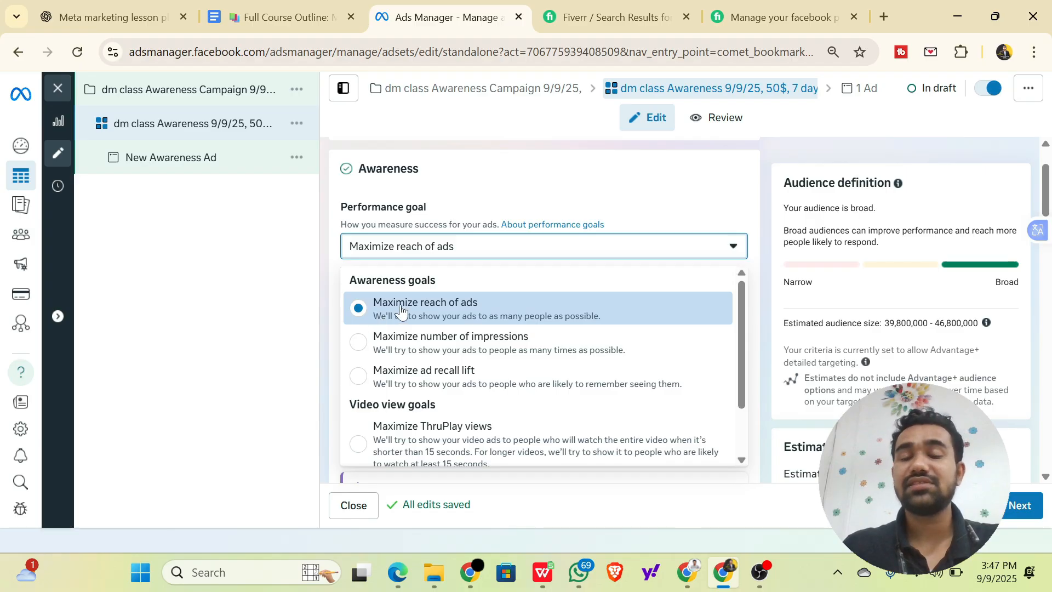
pyautogui.scroll(-1, 379, 324)
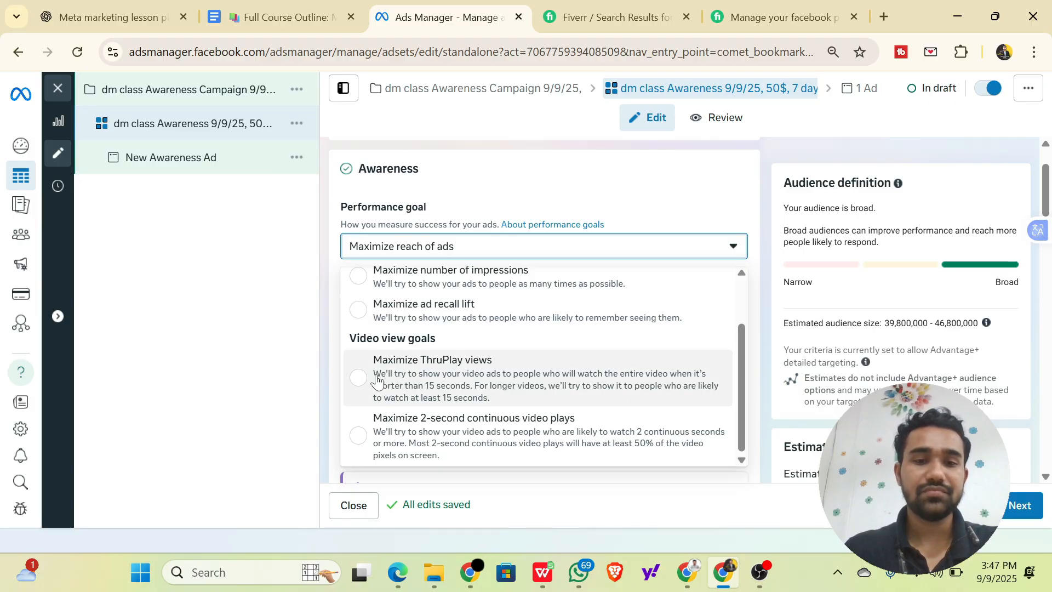
pyautogui.click(359, 378)
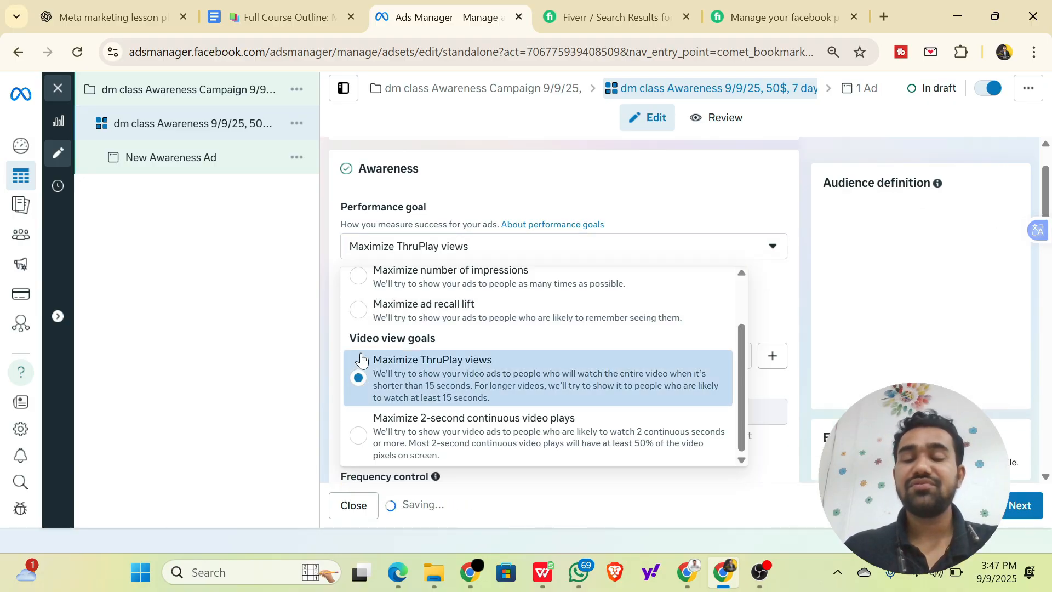
pyautogui.click(525, 241)
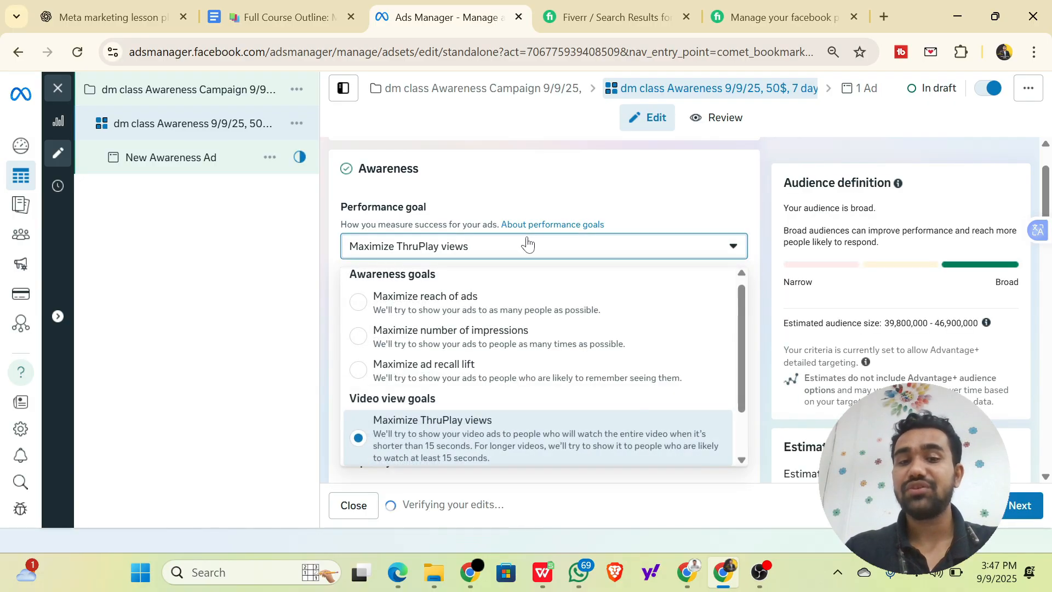
pyautogui.scroll(-1, 531, 331)
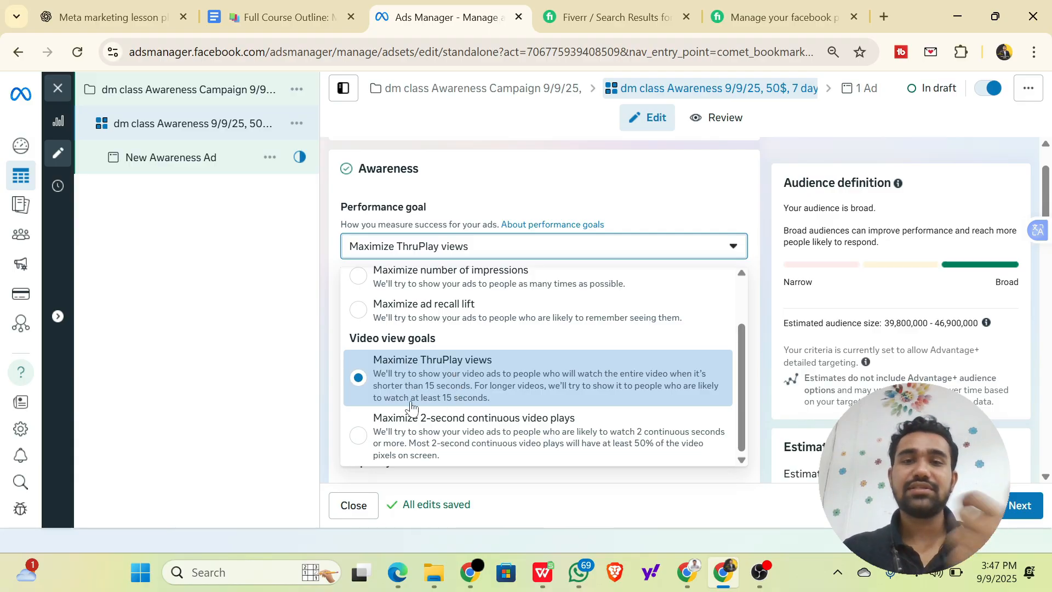
pyautogui.click(413, 430)
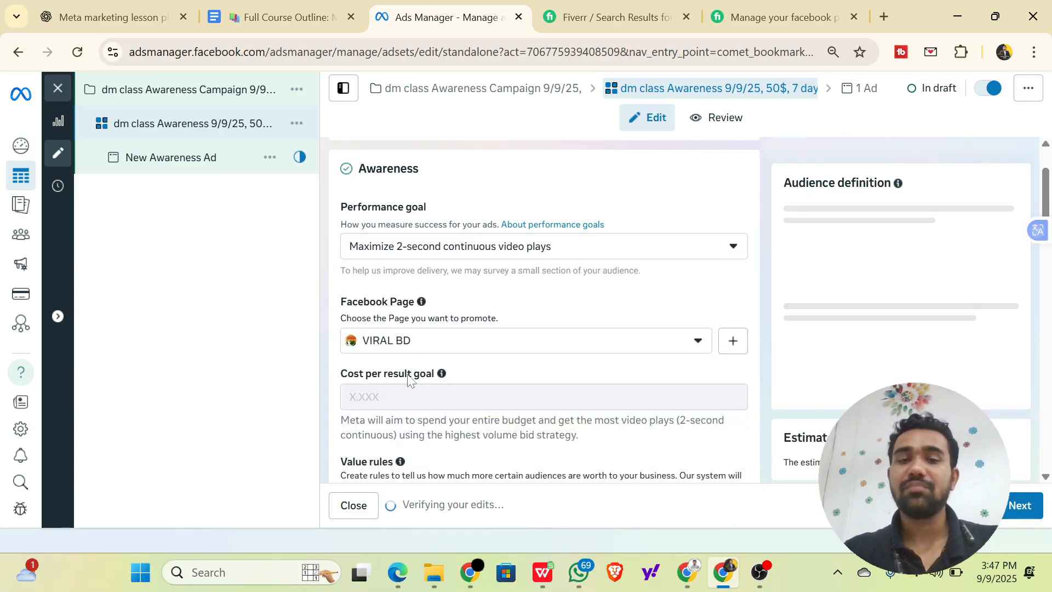
# Set the ad set's performance goal to Maximize reach of ads.
pyautogui.click(696, 253)
pyautogui.scroll(2, 542, 342)
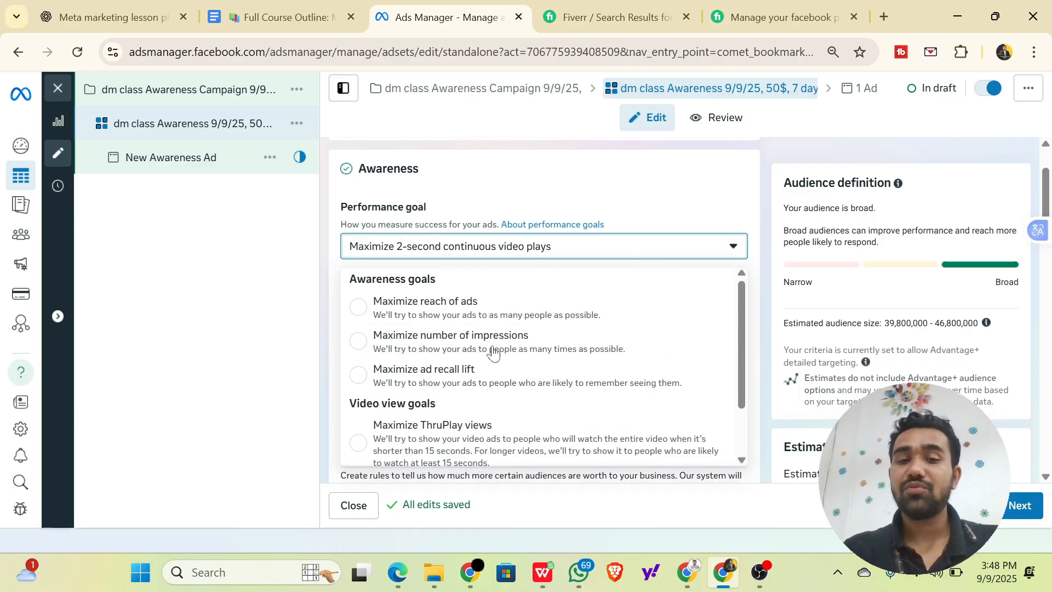
pyautogui.click(440, 307)
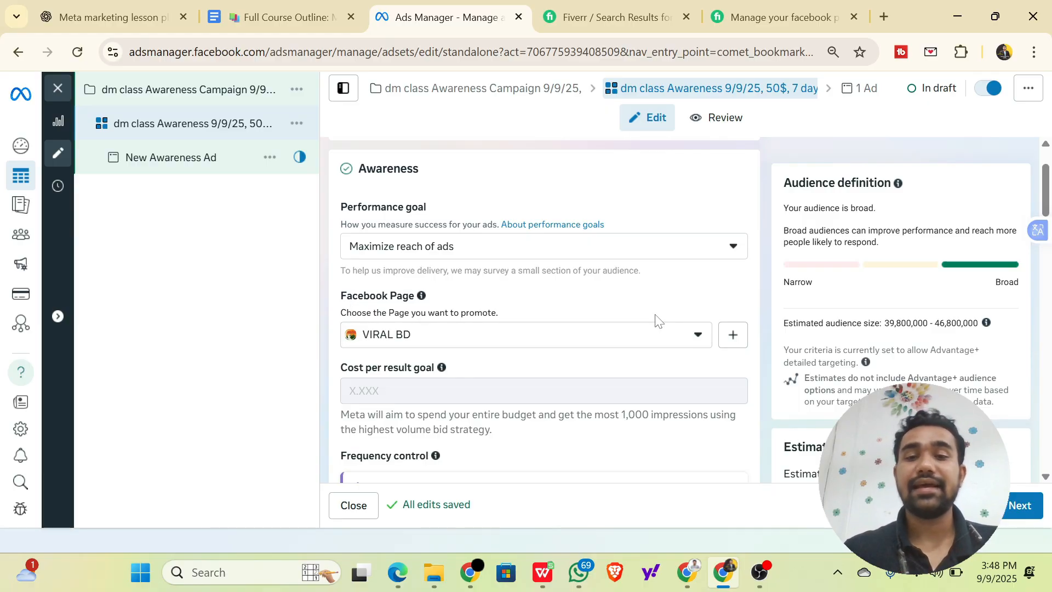
# Change the Facebook Page promoted by the ad set to the instructor's own "DM With" Page.
pyautogui.click(695, 335)
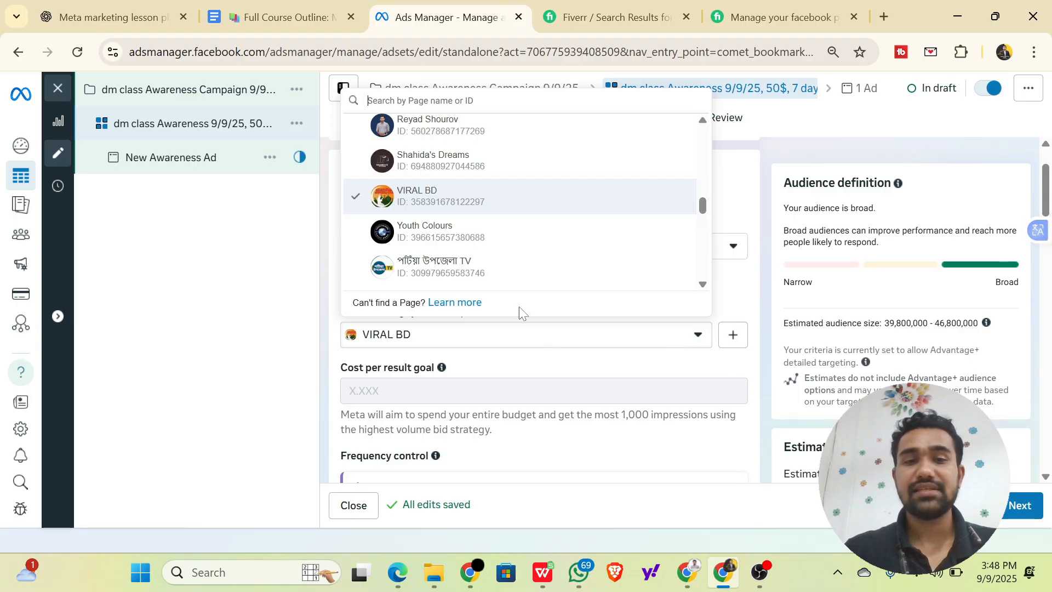
pyautogui.scroll(2, 479, 217)
pyautogui.scroll(-4, 480, 214)
pyautogui.scroll(5, 480, 214)
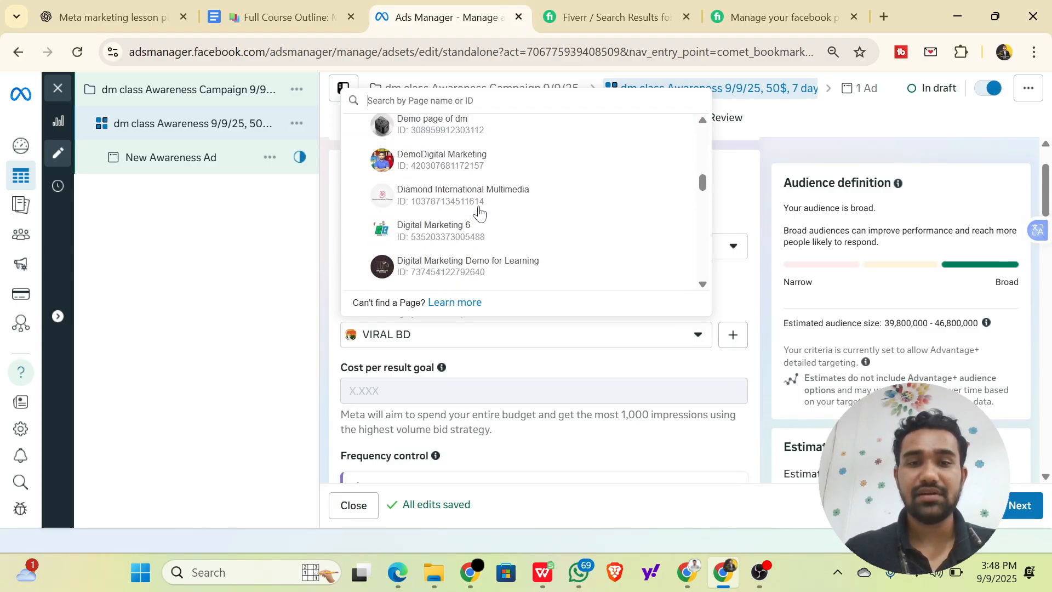
pyautogui.scroll(-4, 479, 214)
pyautogui.scroll(-5, 479, 213)
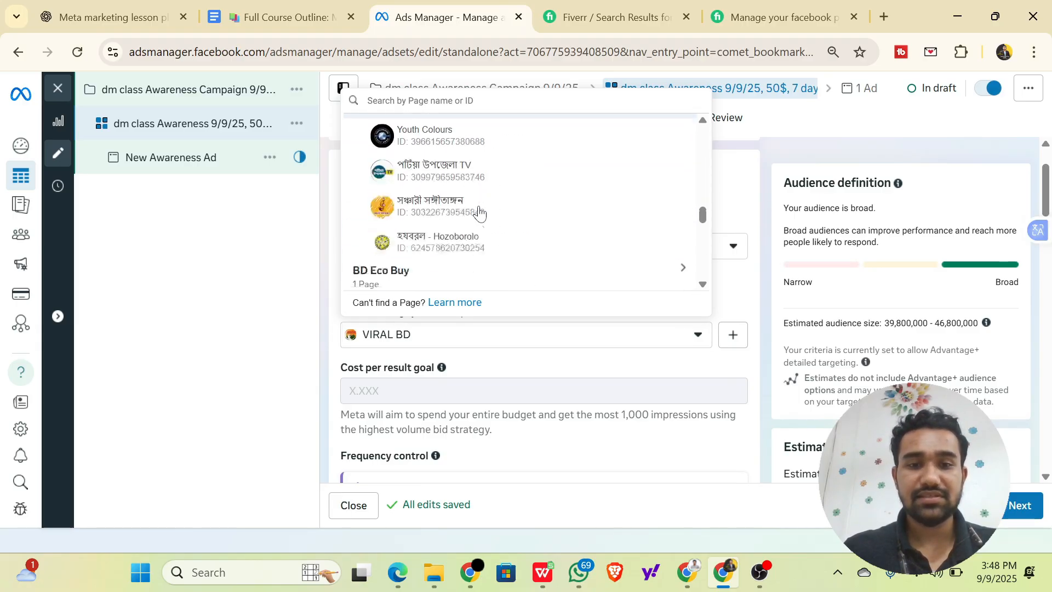
pyautogui.scroll(2, 479, 214)
pyautogui.scroll(-2, 482, 246)
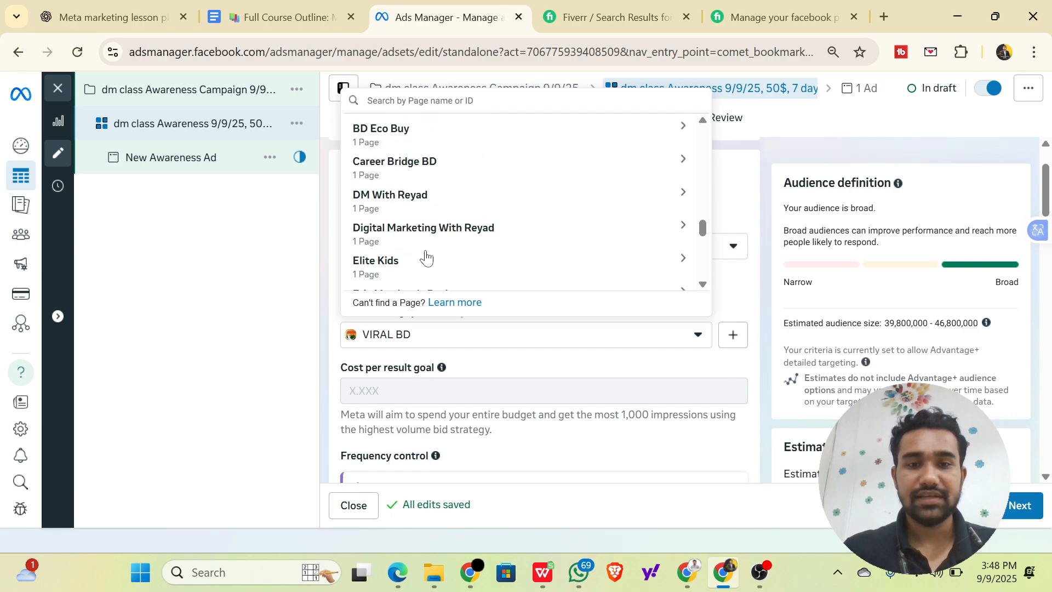
pyautogui.click(426, 198)
pyautogui.click(429, 234)
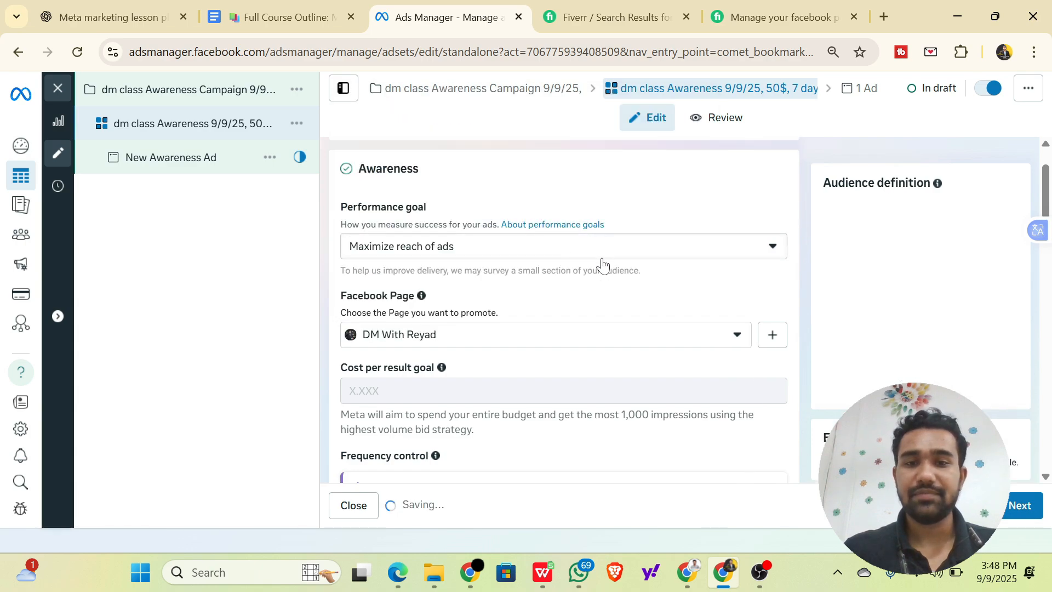
# Dismiss the target frequency introduction and review the ad set's cost per result goal and frequency control settings.
pyautogui.scroll(-2, 412, 316)
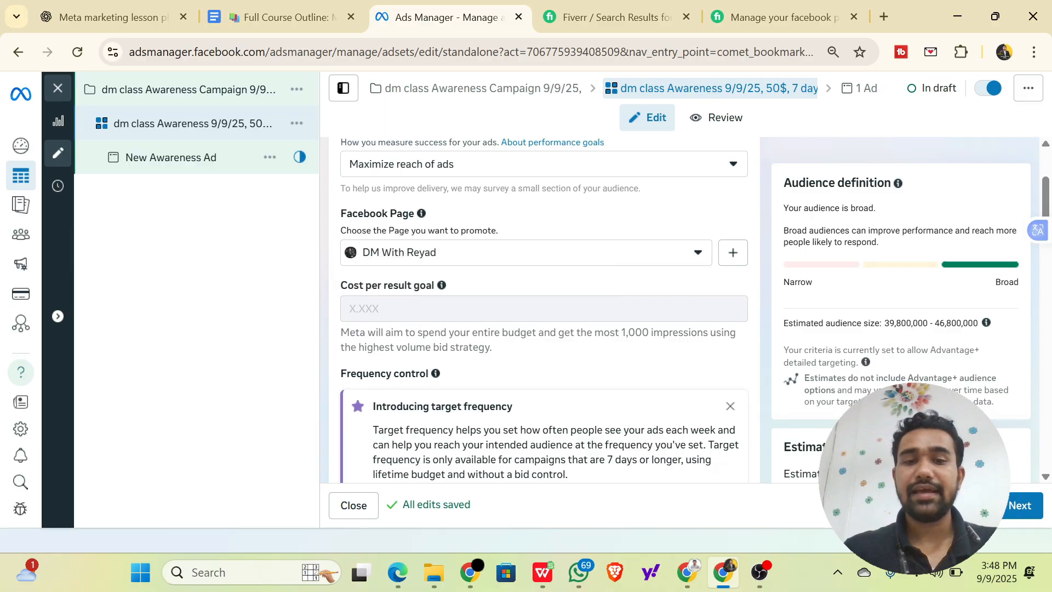
pyautogui.moveTo(620, 332); pyautogui.dragTo(681, 361)
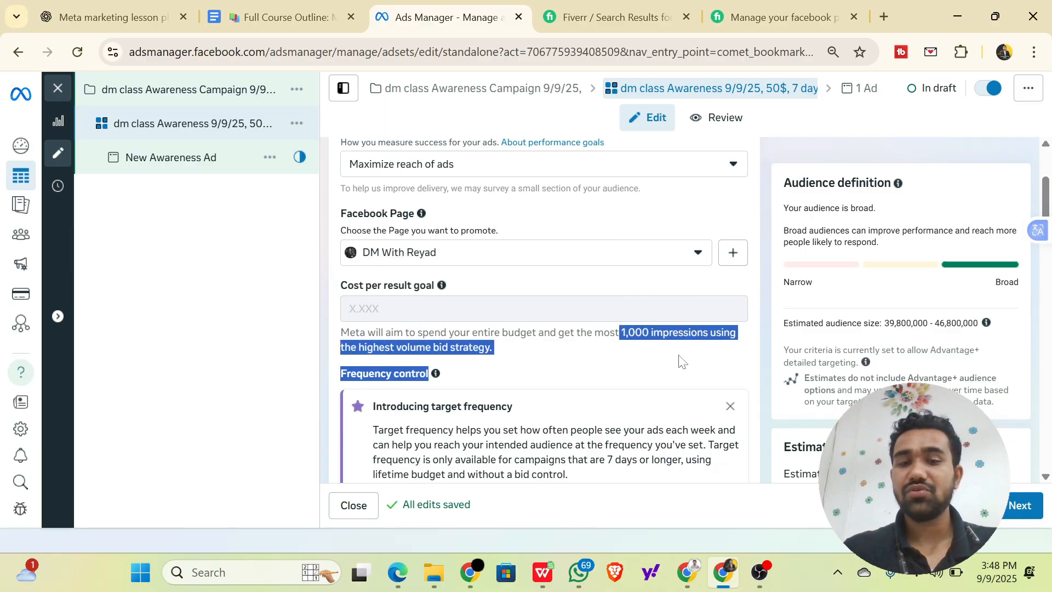
pyautogui.click(405, 315)
pyautogui.scroll(-3, 405, 315)
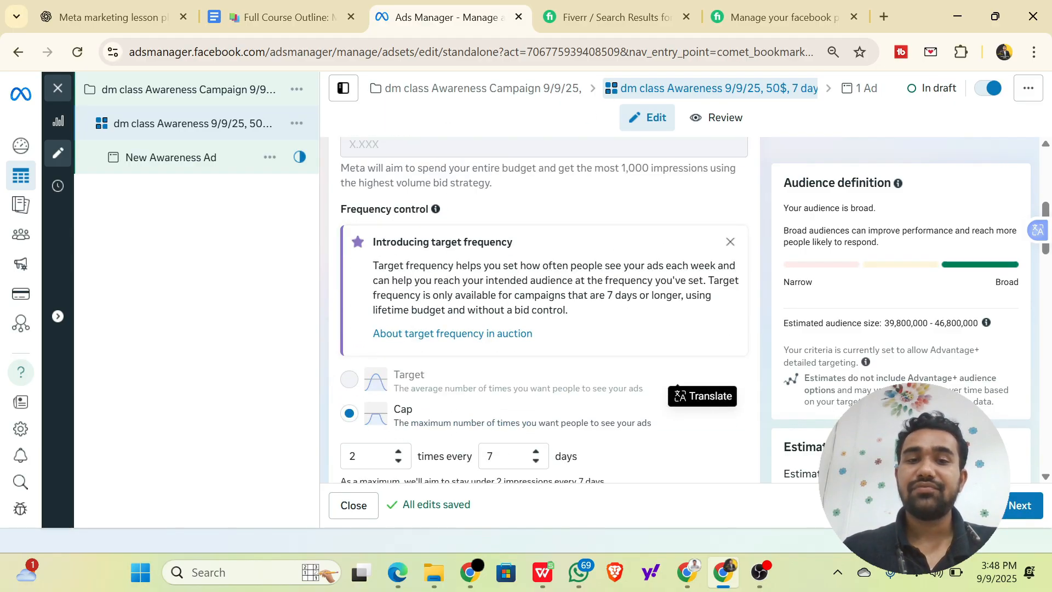
pyautogui.scroll(3, 412, 283)
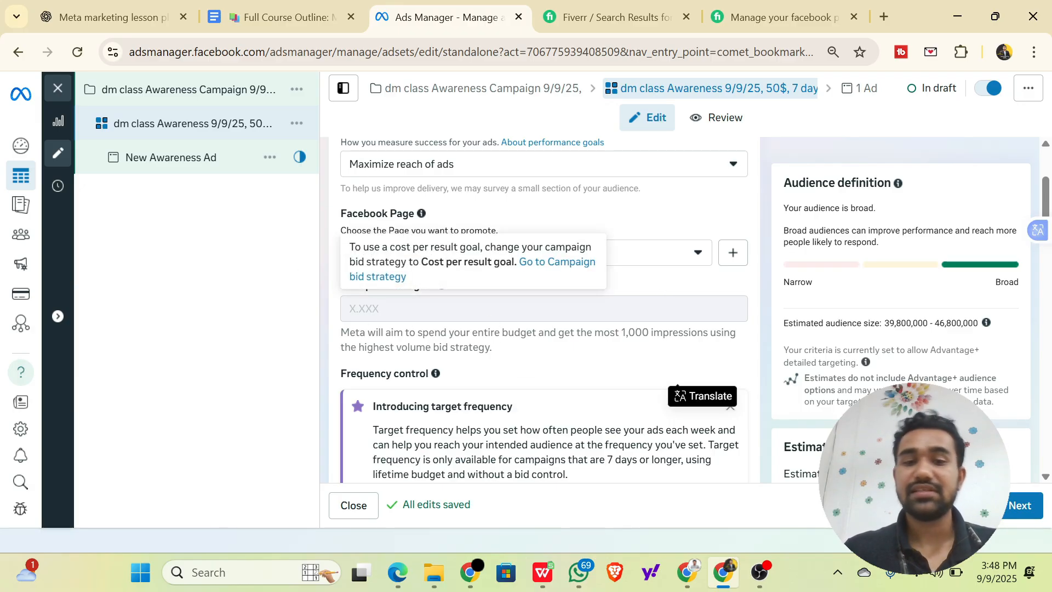
pyautogui.scroll(-2, 377, 307)
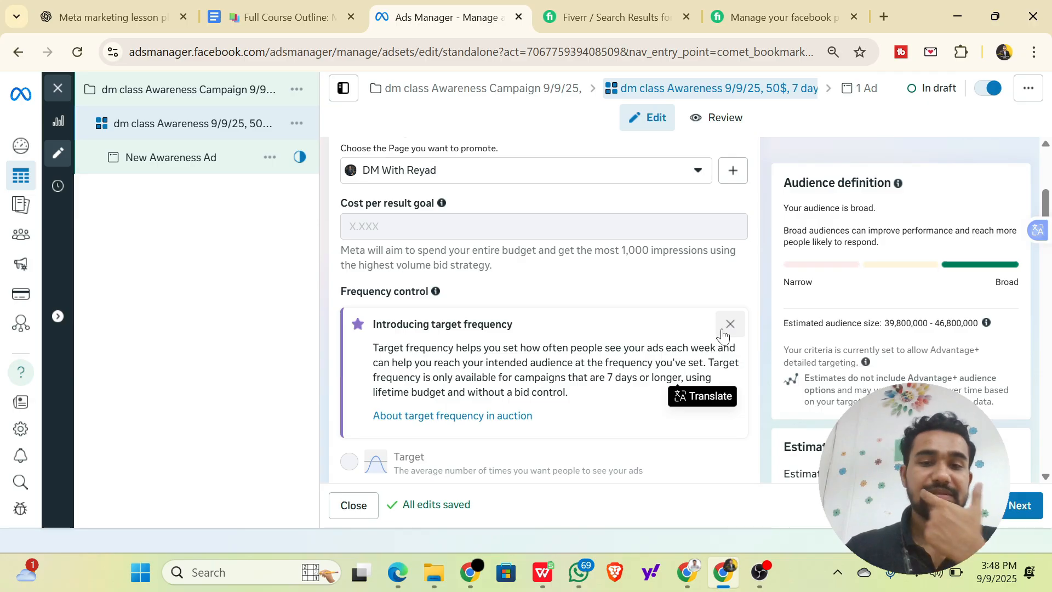
pyautogui.click(724, 329)
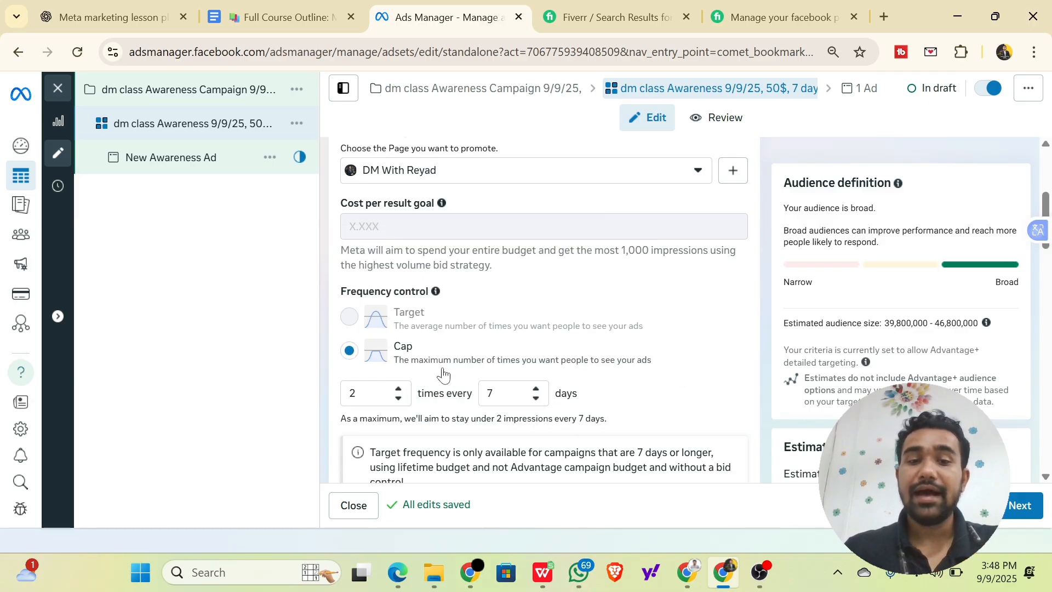
pyautogui.scroll(-2, 443, 370)
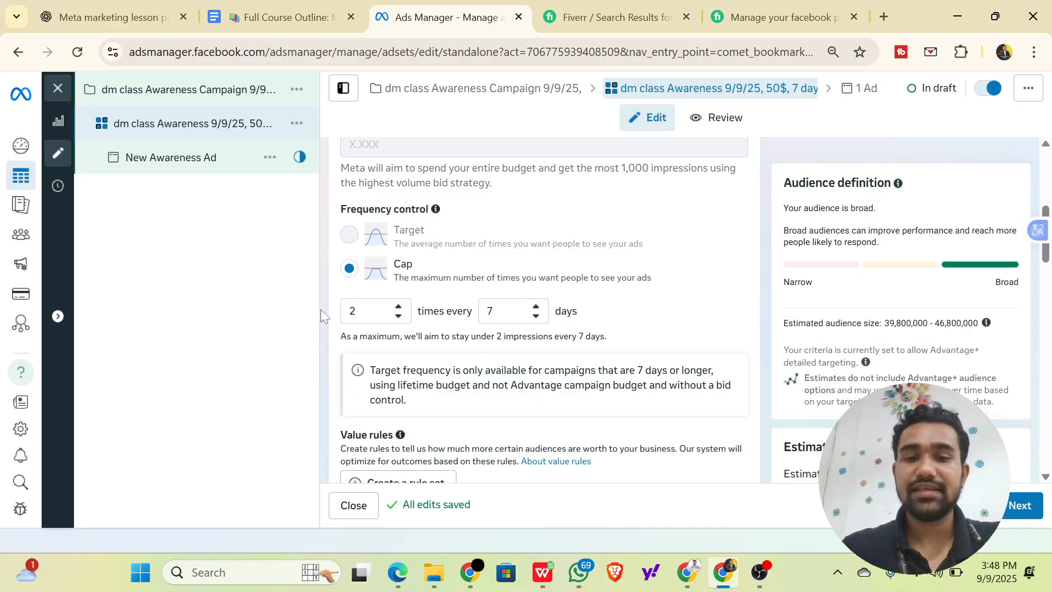
# Set the period of the ad set's frequency cap to 1 day.
pyautogui.click(536, 316)
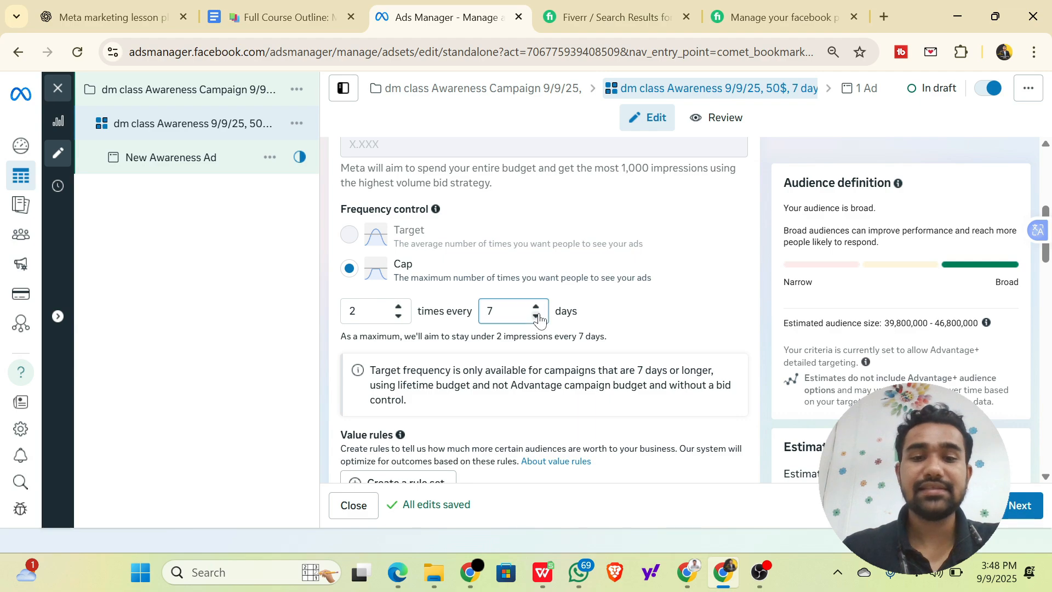
pyautogui.click(536, 316)
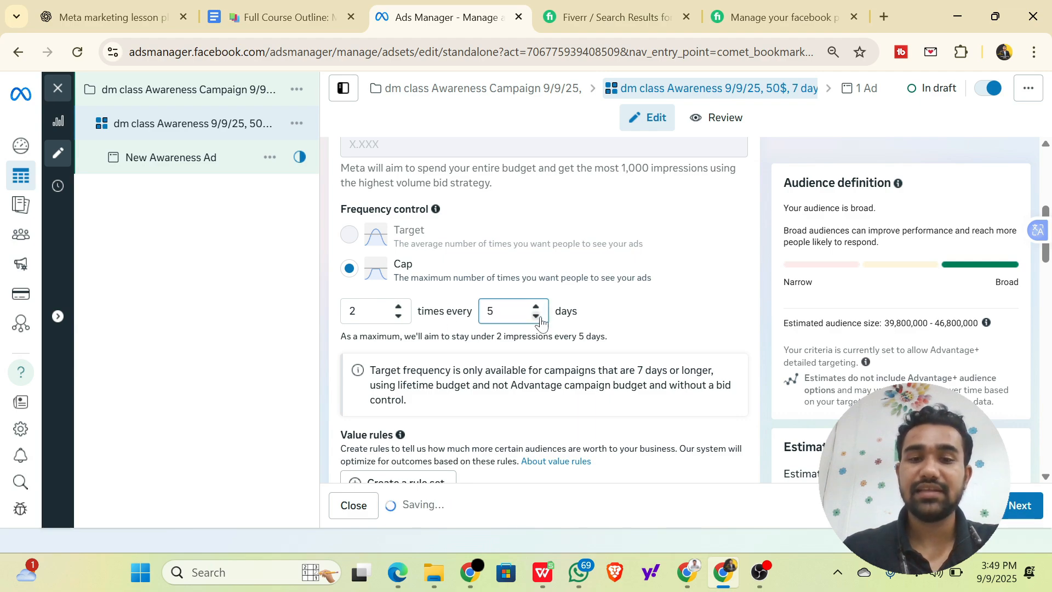
pyautogui.click(535, 316)
pyautogui.click(535, 316)
pyautogui.click(536, 316)
pyautogui.click(536, 316)
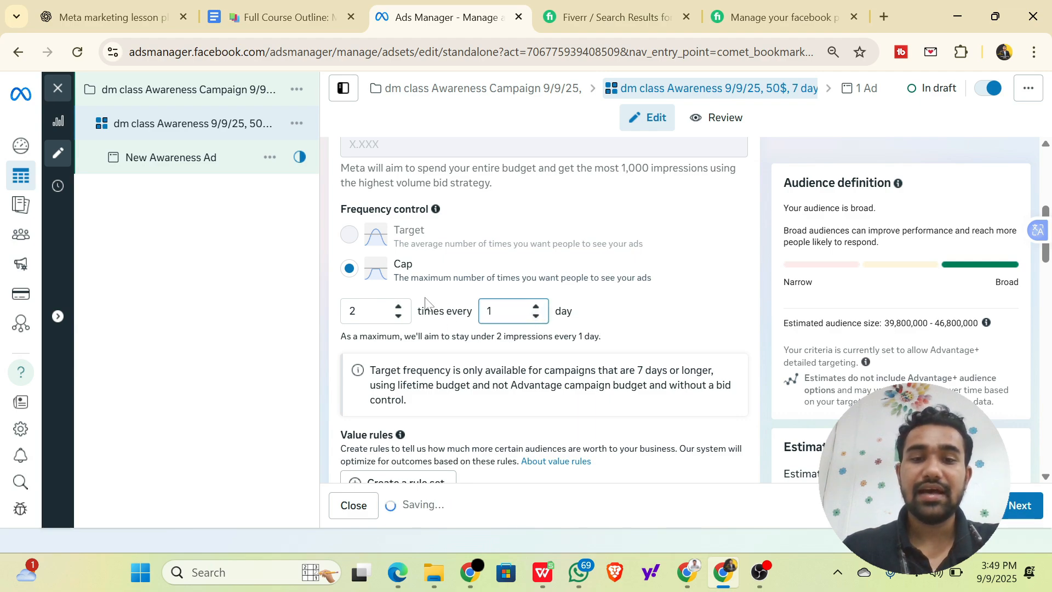
# Try higher and lower impression counts between 7 and 1 in the frequency cap, then return it to 2 times.
pyautogui.click(399, 307)
pyautogui.click(398, 306)
pyautogui.click(399, 306)
pyautogui.click(399, 307)
pyautogui.click(398, 307)
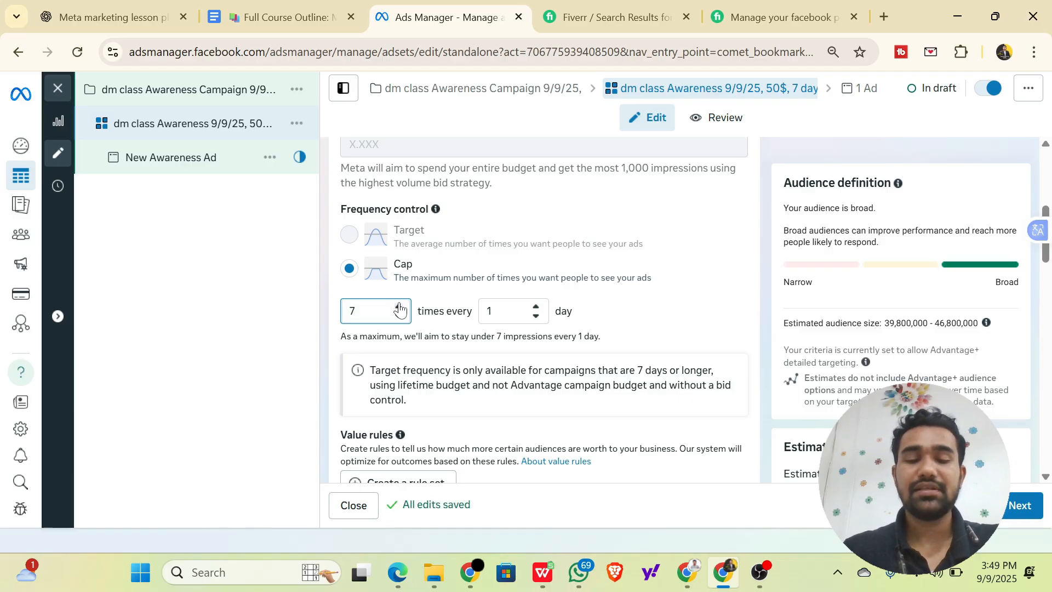
pyautogui.click(399, 316)
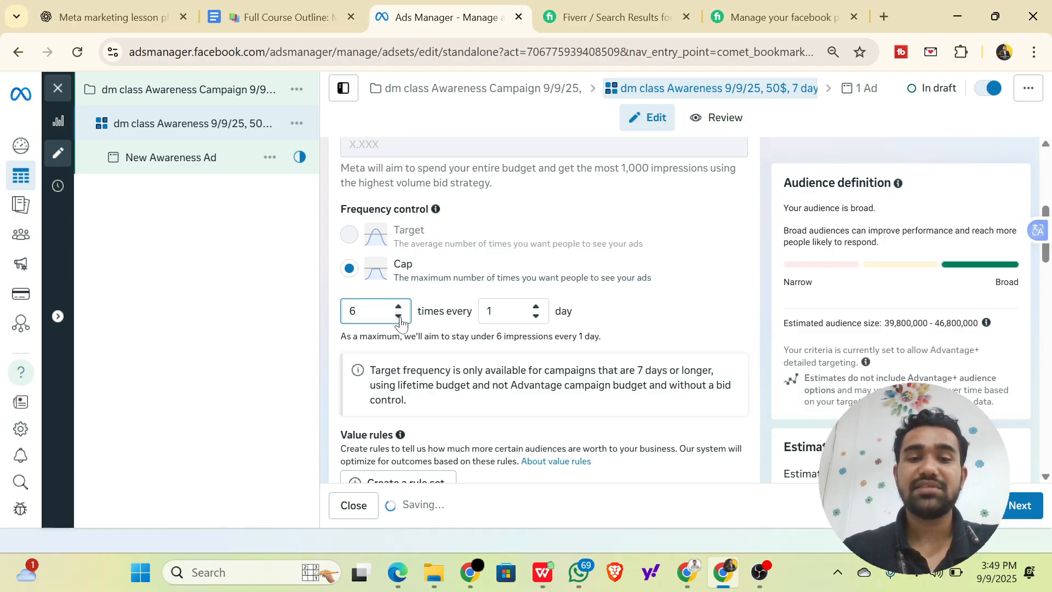
pyautogui.click(399, 316)
pyautogui.click(399, 316)
pyautogui.click(399, 316)
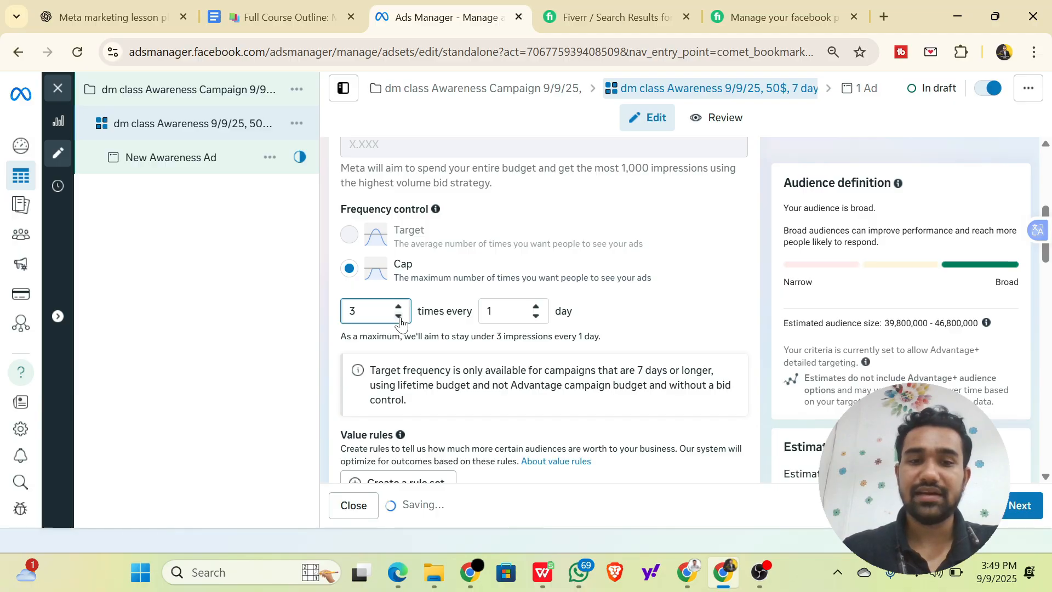
pyautogui.click(399, 317)
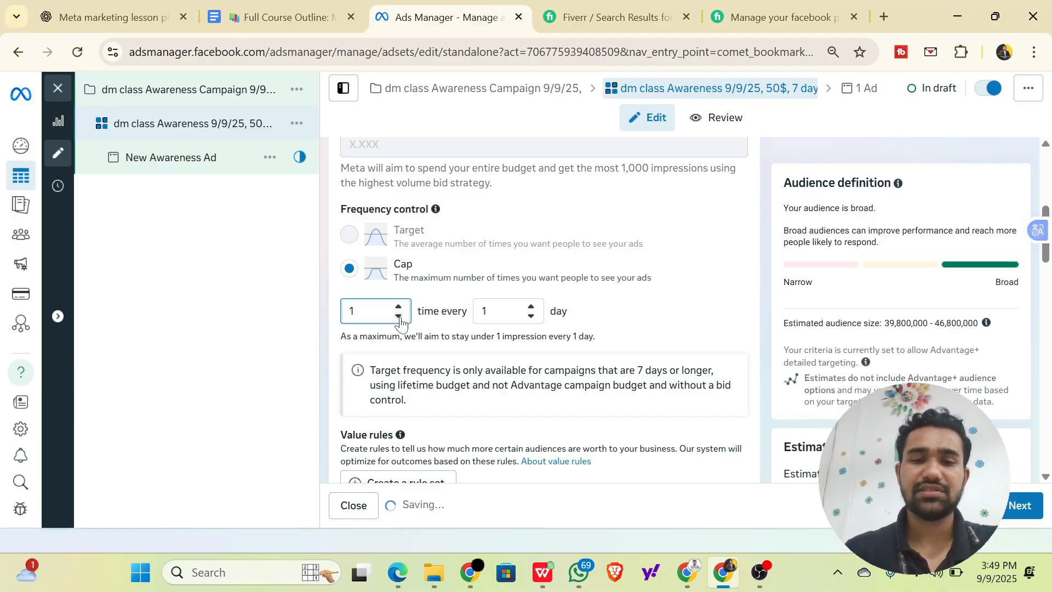
pyautogui.click(398, 307)
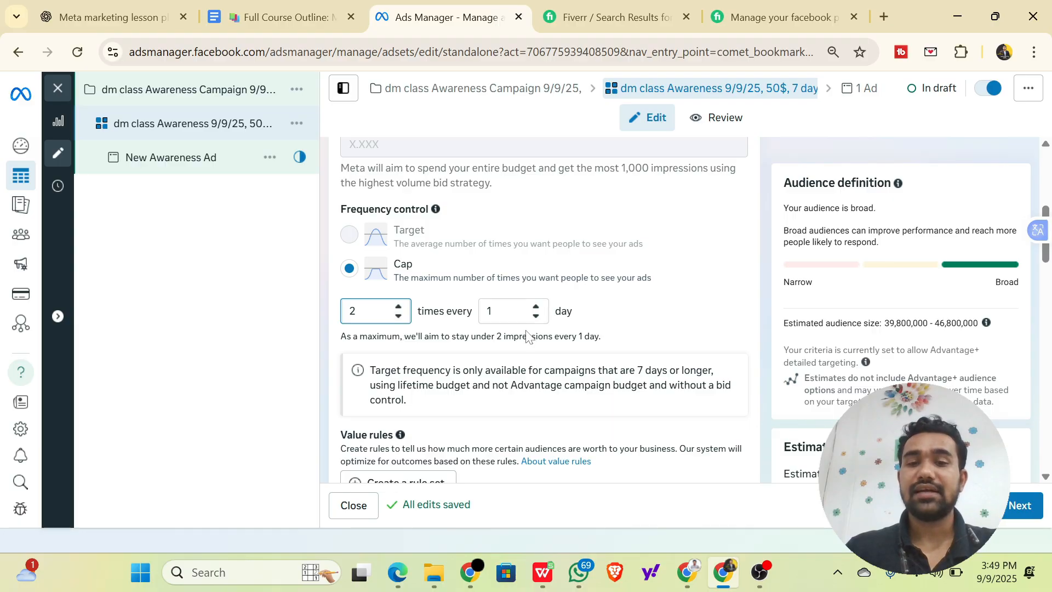
# Open the introduction to creating a value rule set and dismiss it without creating one.
pyautogui.scroll(-3, 526, 332)
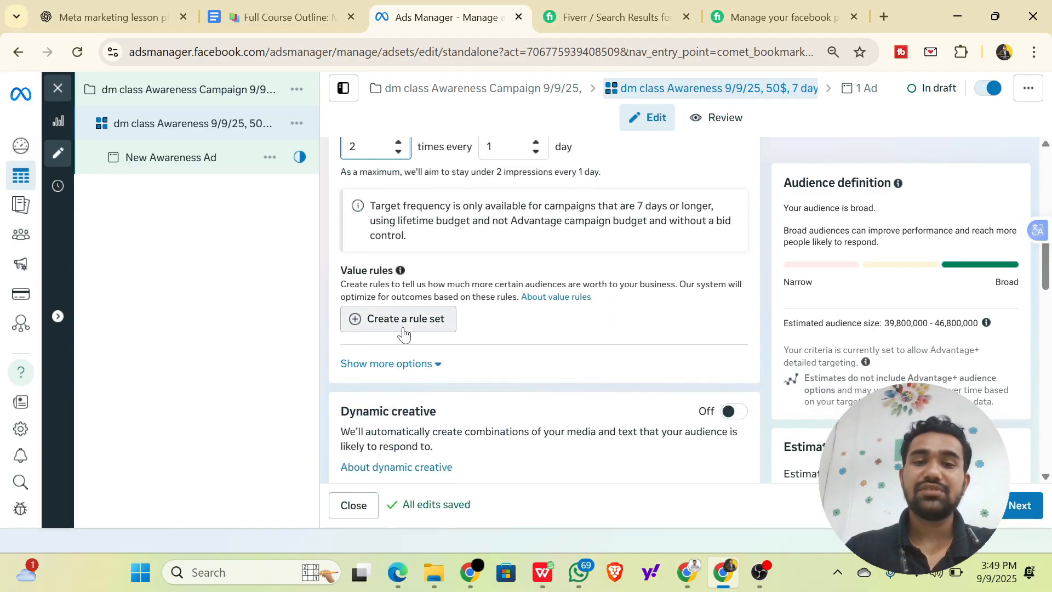
pyautogui.click(402, 326)
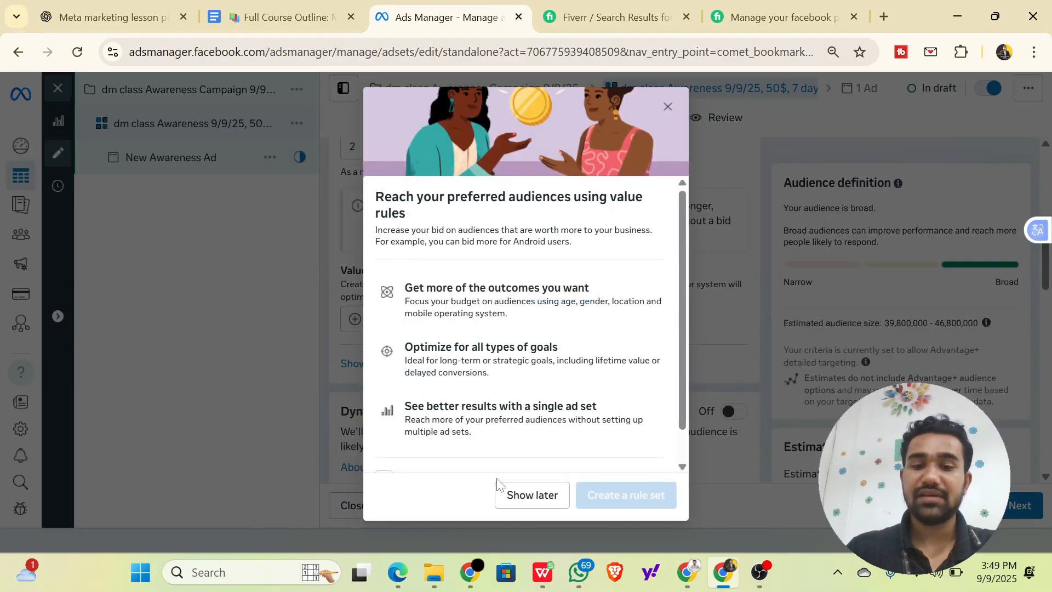
pyautogui.click(667, 107)
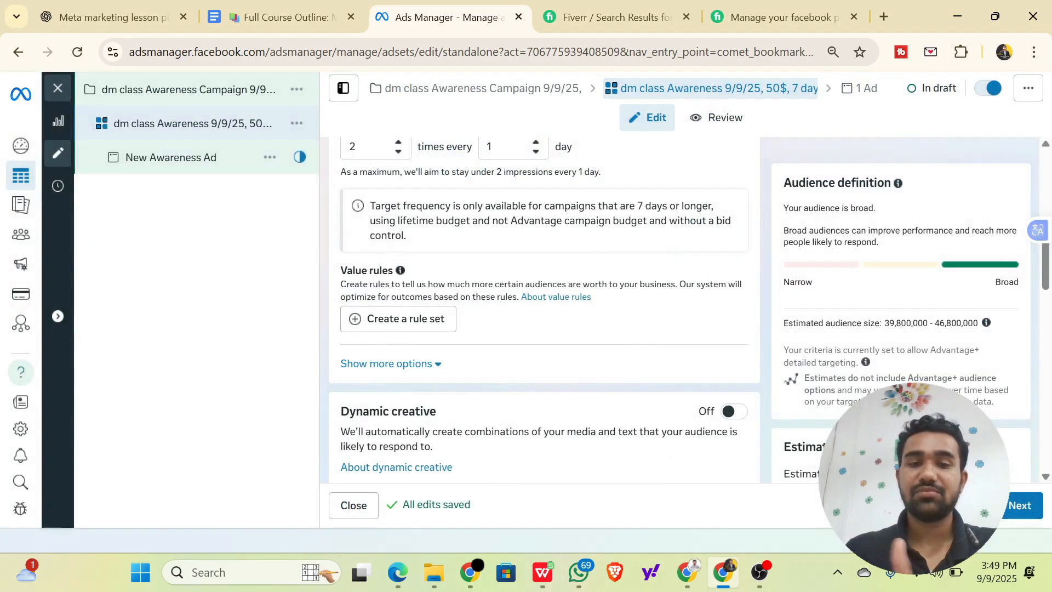
# View the explanation of creating ads with dynamic creative and cancel enabling the feature.
pyautogui.scroll(-3, 480, 329)
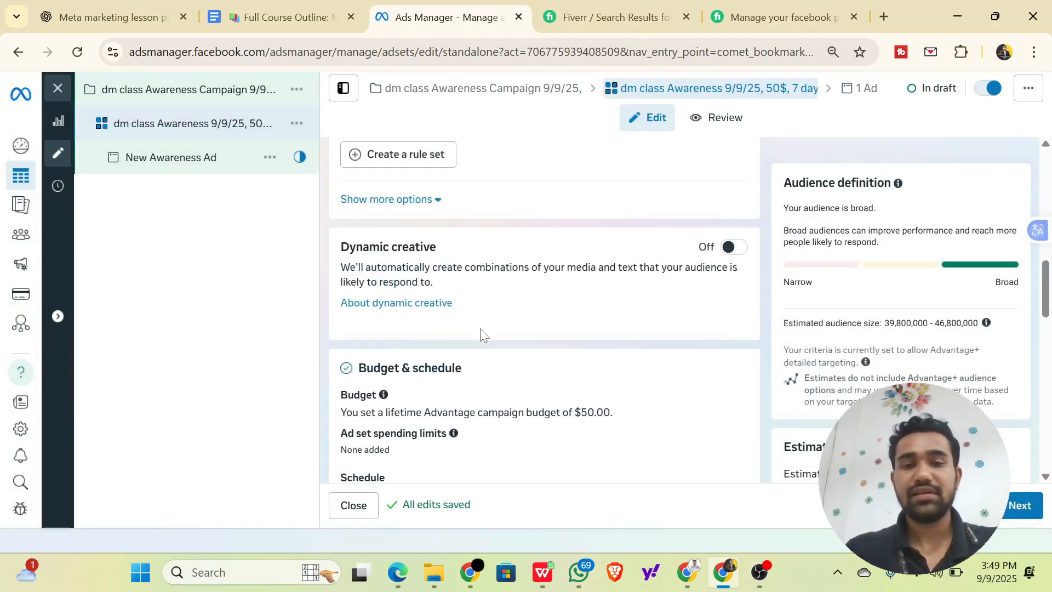
pyautogui.scroll(-1, 480, 328)
pyautogui.scroll(1, 490, 303)
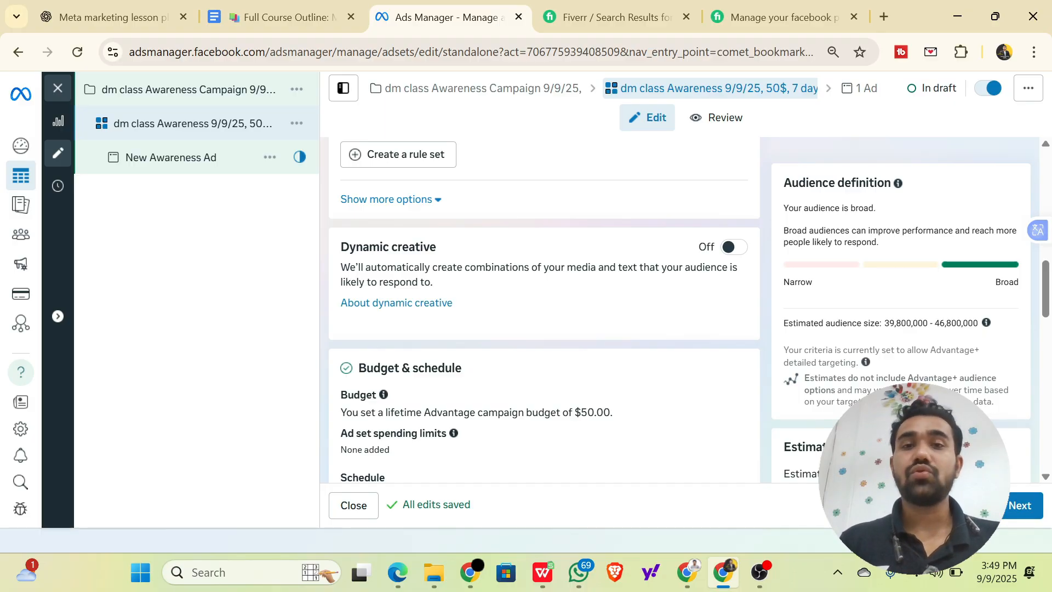
pyautogui.click(729, 249)
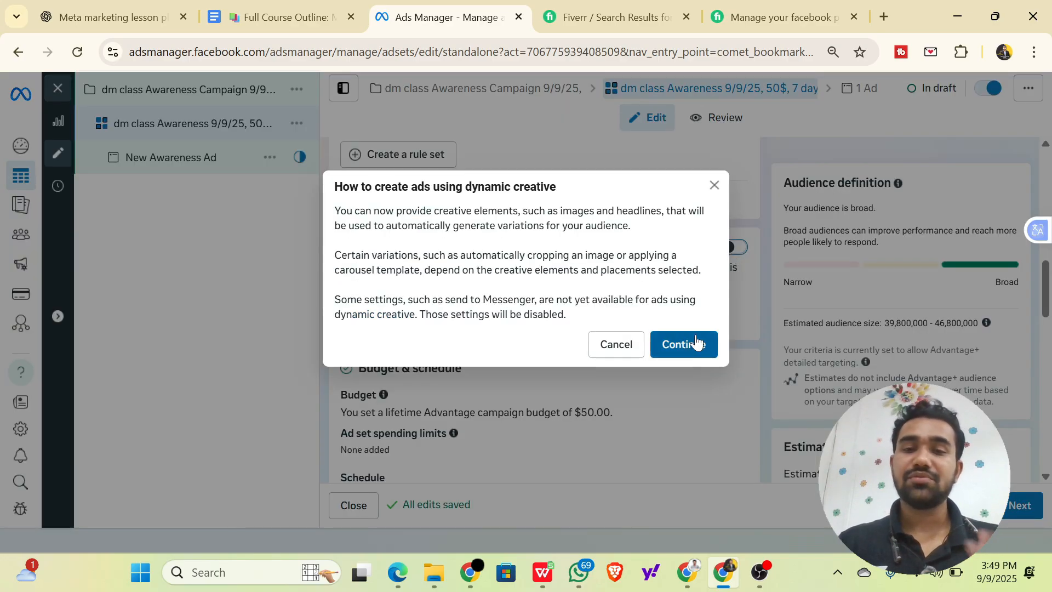
pyautogui.click(616, 343)
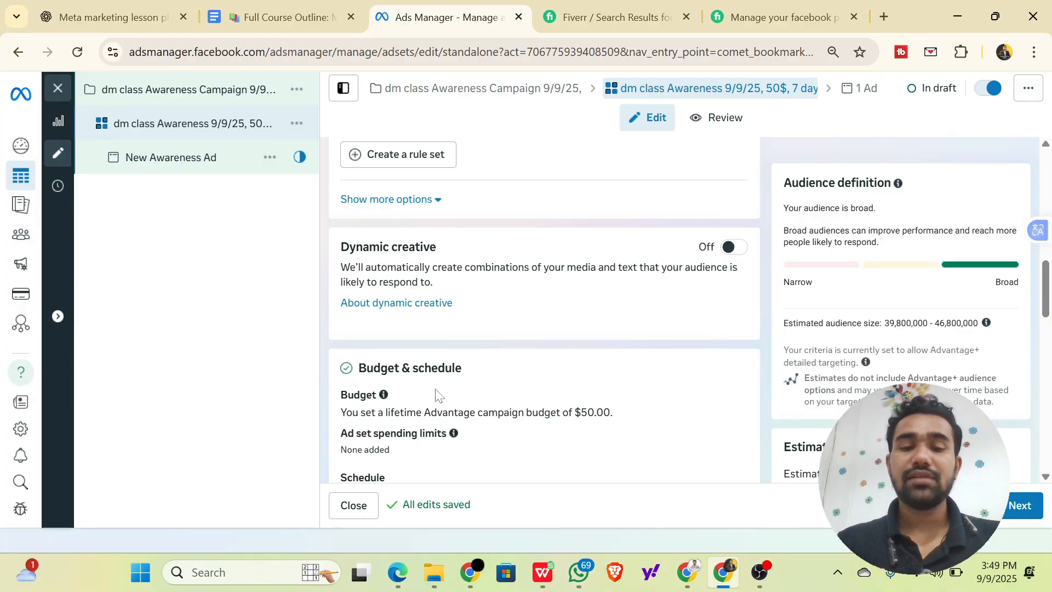
# Turn off Advantage campaign budget in the campaign's settings so the budget is managed at ad set level.
pyautogui.scroll(-3, 432, 395)
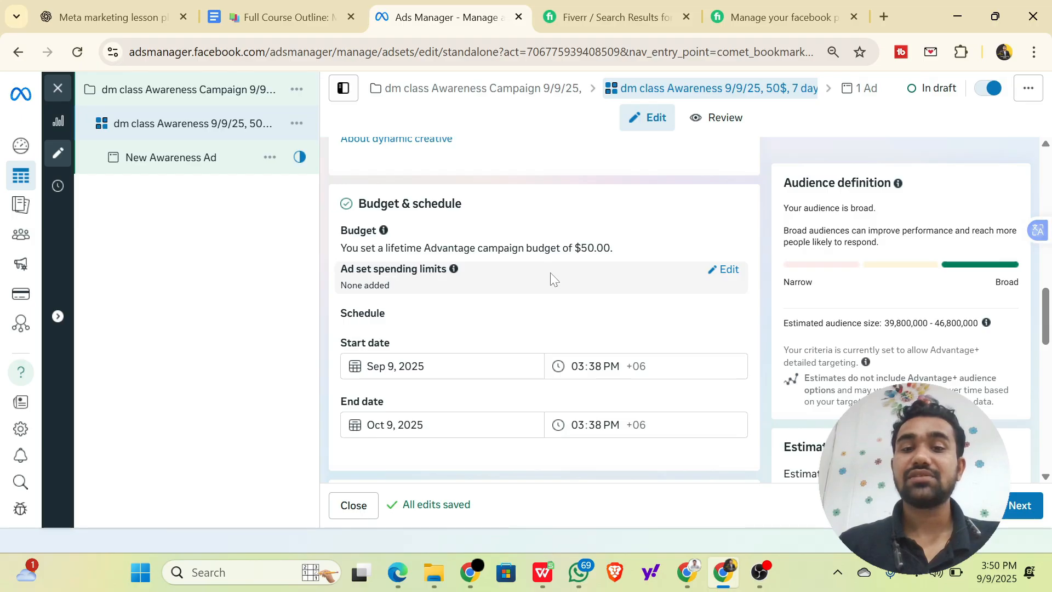
pyautogui.click(488, 90)
pyautogui.scroll(-10, 503, 305)
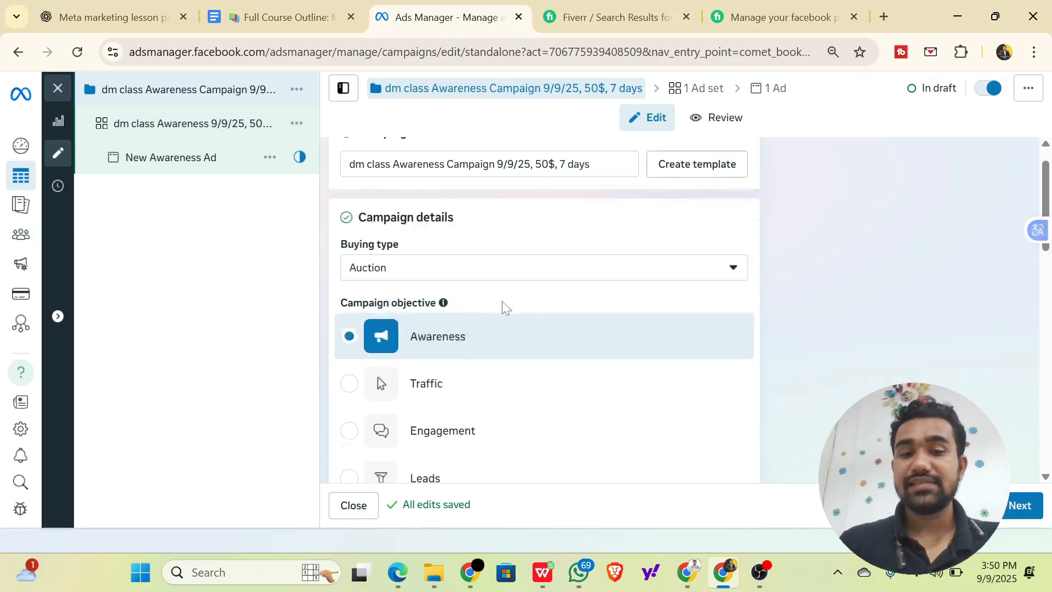
pyautogui.scroll(3, 701, 274)
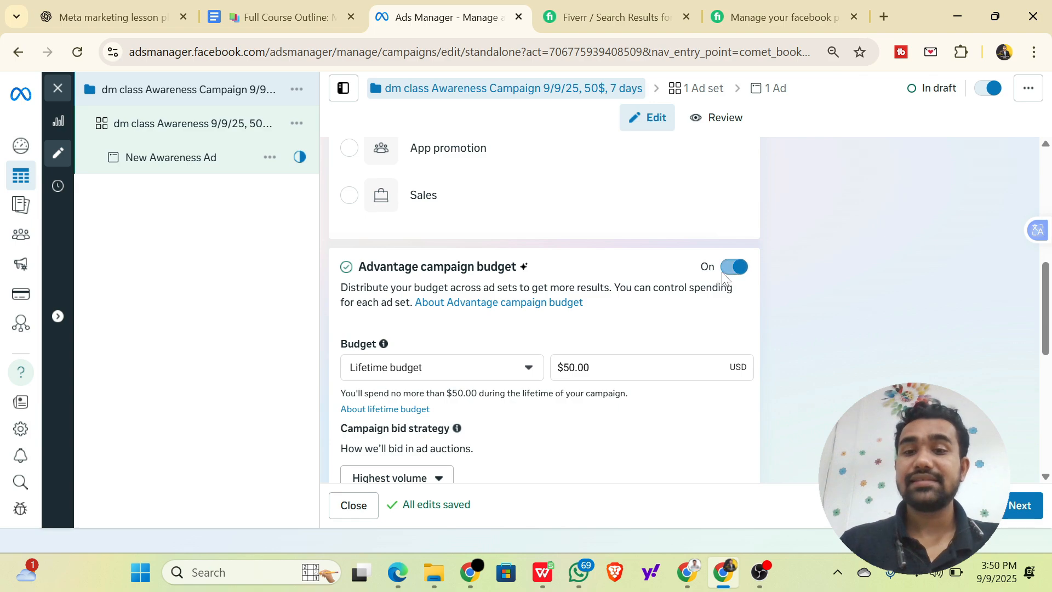
pyautogui.click(724, 274)
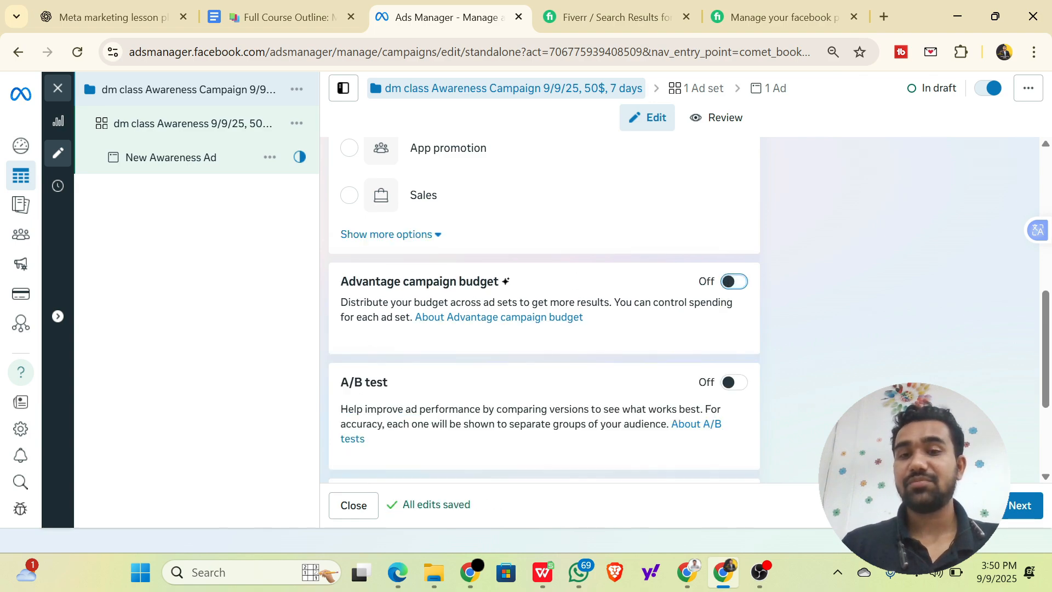
# Return to the ad set and look at the daily and lifetime options for its budget type.
pyautogui.click(702, 98)
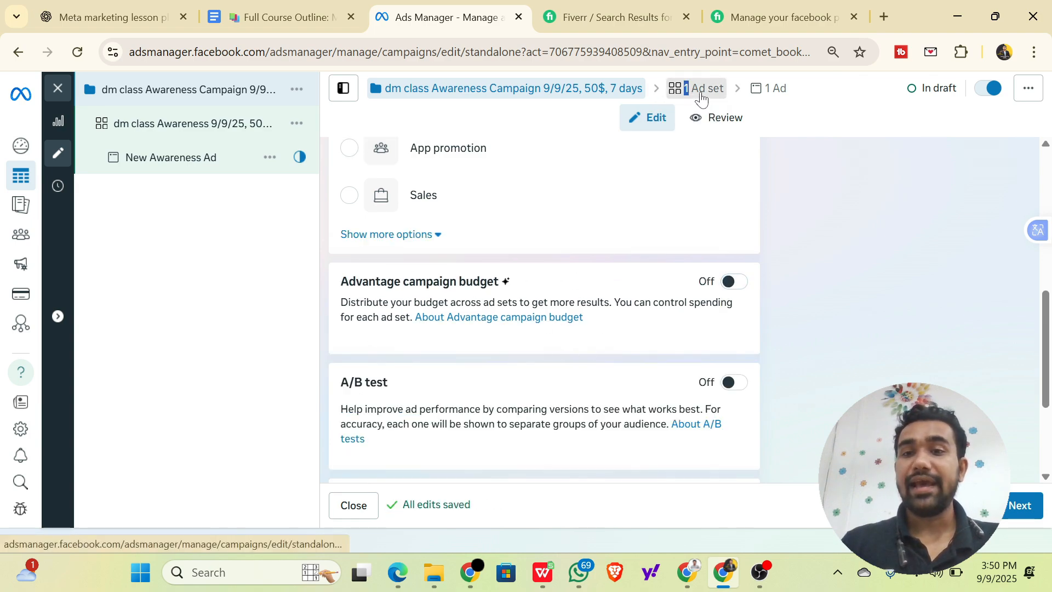
pyautogui.scroll(-10, 629, 188)
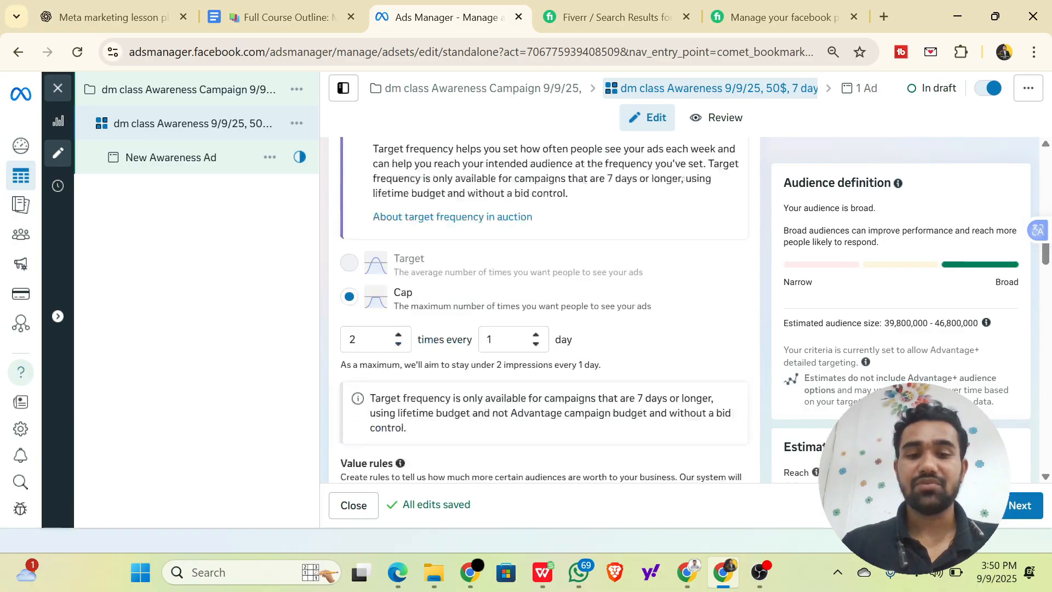
pyautogui.scroll(-10, 453, 310)
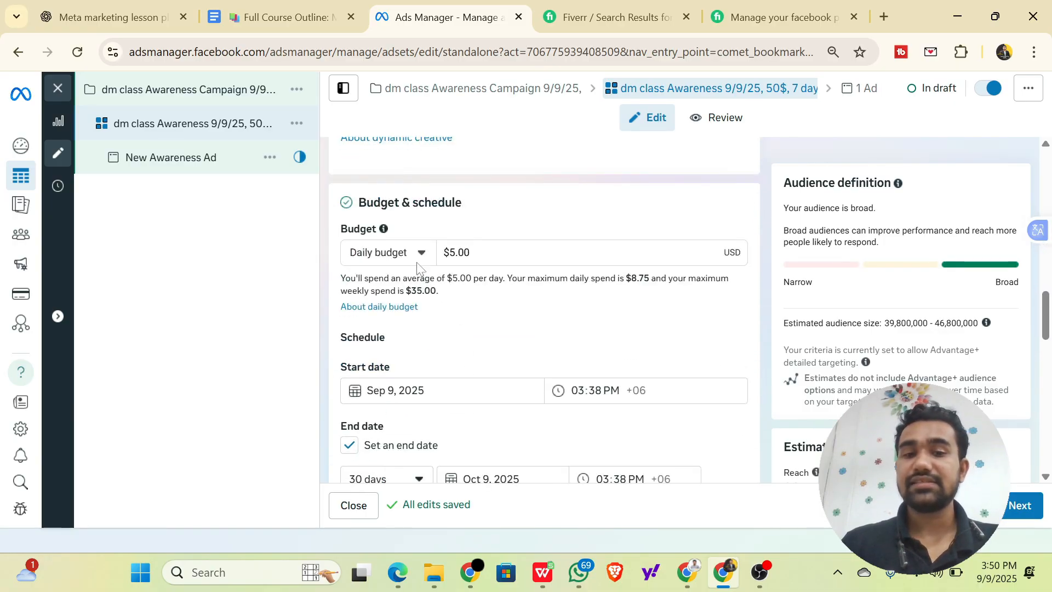
pyautogui.click(418, 254)
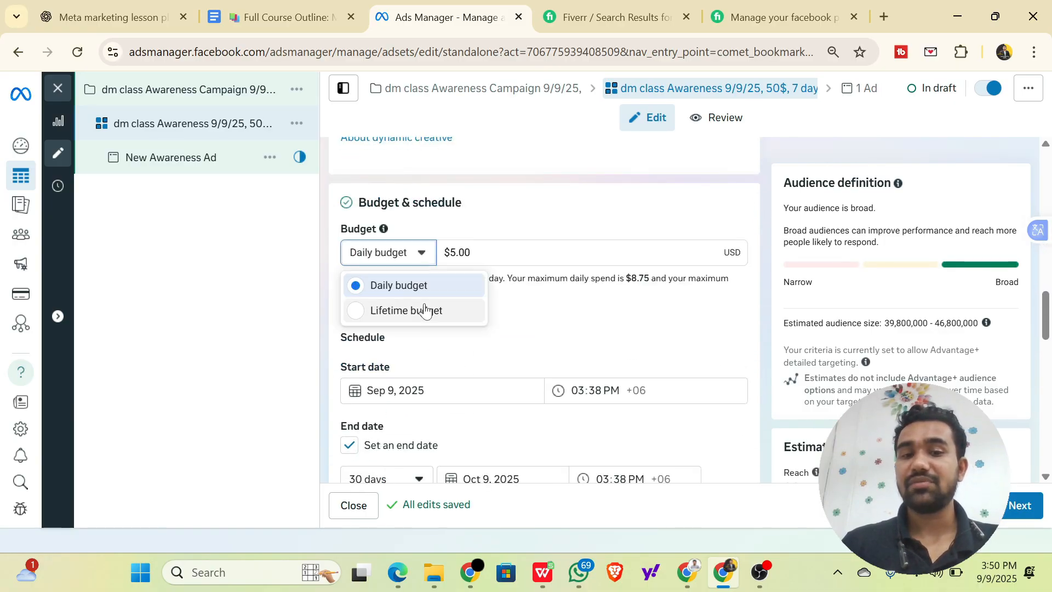
pyautogui.click(601, 266)
pyautogui.click(406, 253)
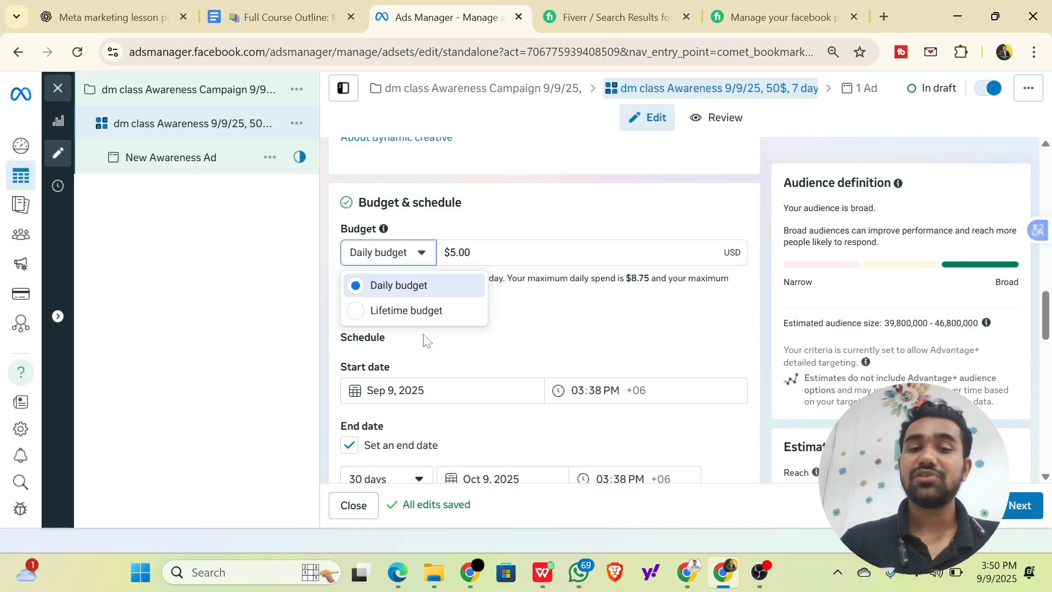
pyautogui.click(562, 307)
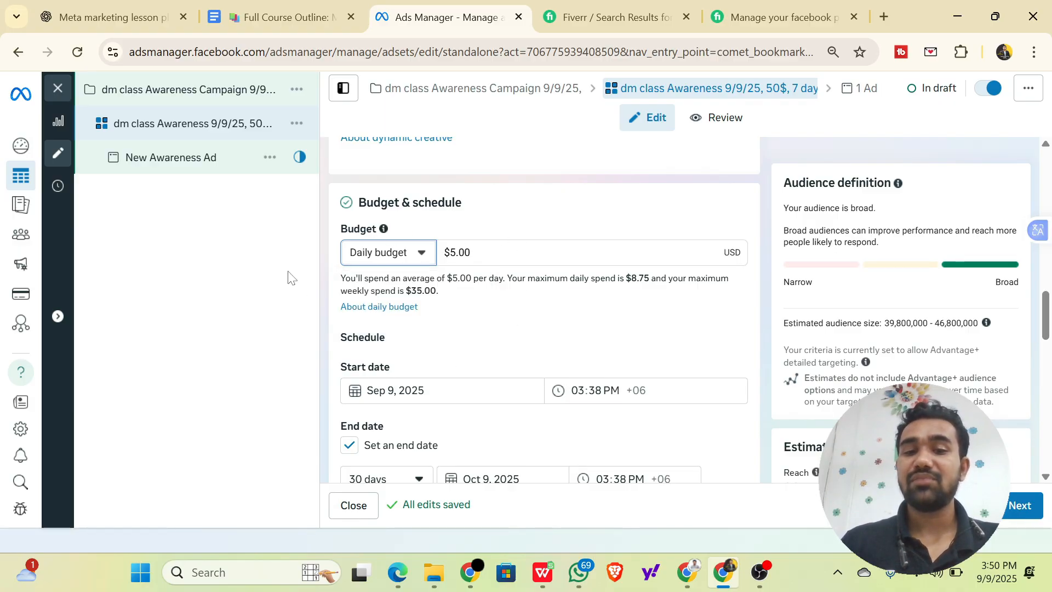
# Set the start date of the ad set's schedule to September 10, 2025.
pyautogui.scroll(-2, 471, 274)
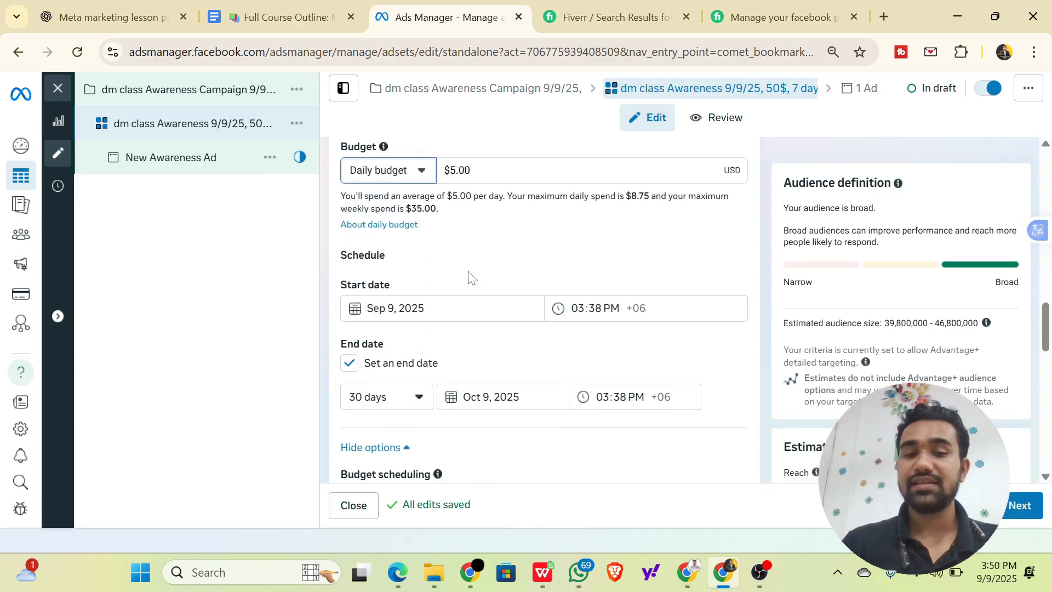
pyautogui.click(466, 304)
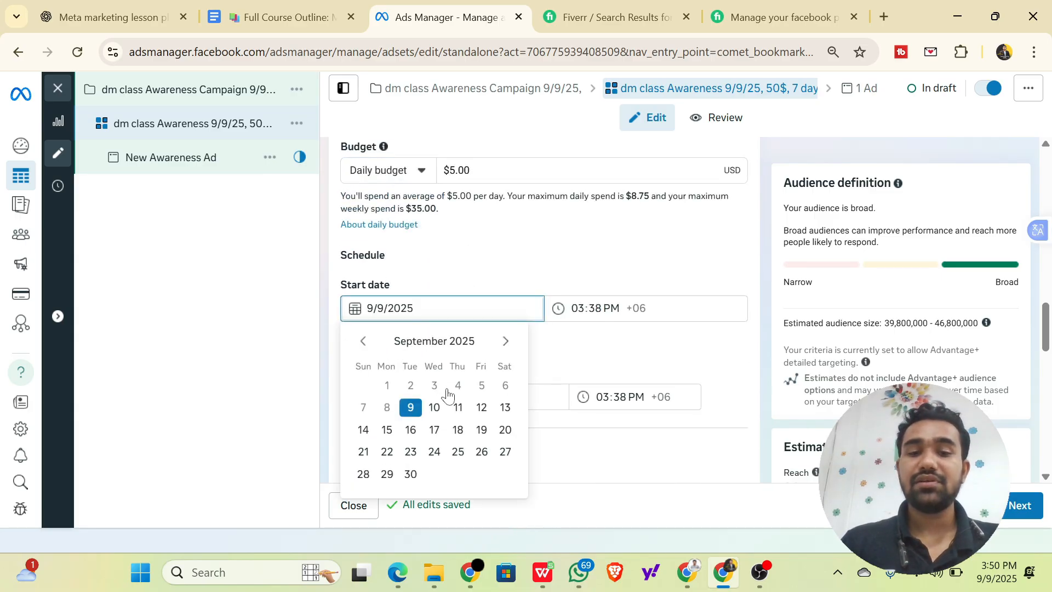
pyautogui.click(436, 405)
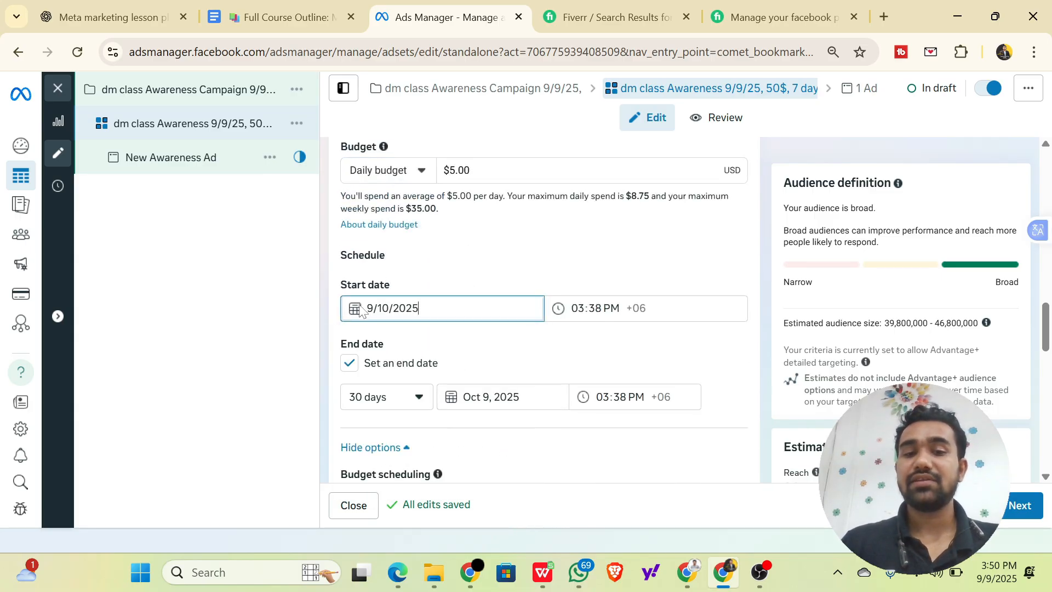
pyautogui.click(576, 309)
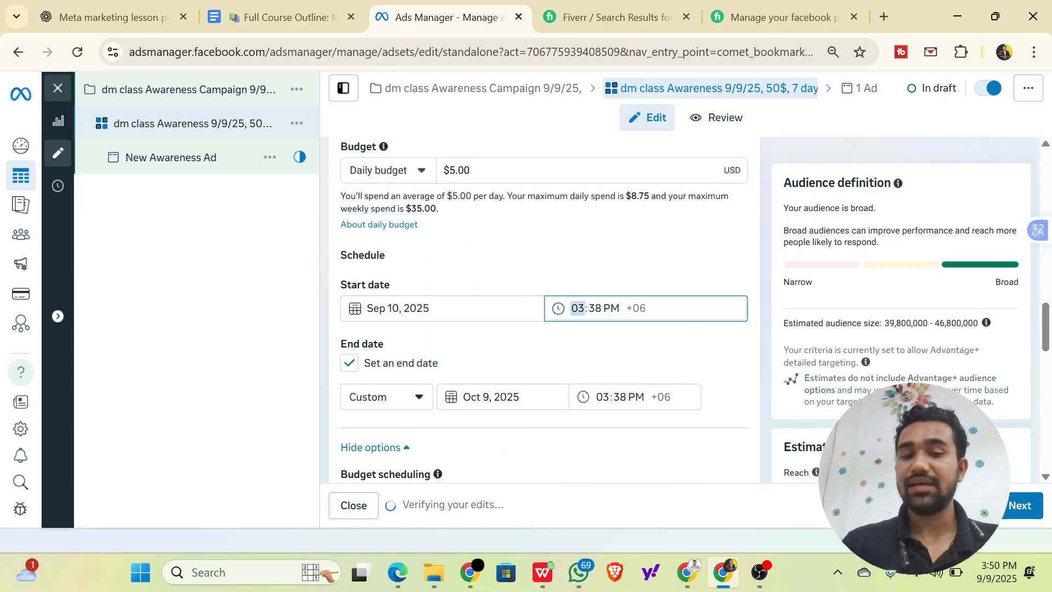
# Compare the schedule with and without an end date, look through the duration presets, and leave the ad set without an end date.
pyautogui.click(349, 365)
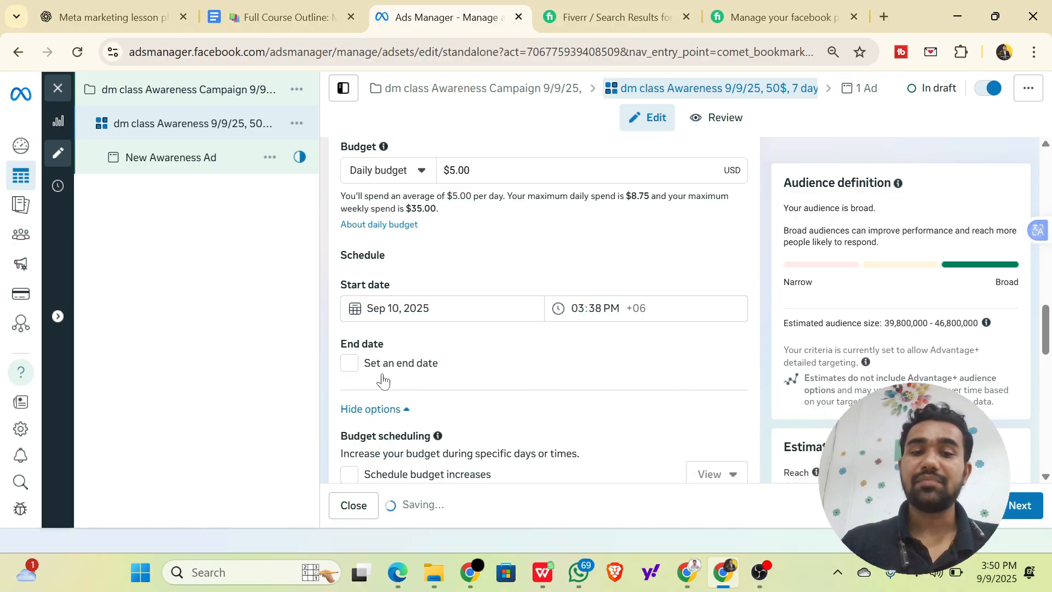
pyautogui.click(349, 363)
pyautogui.scroll(-2, 364, 350)
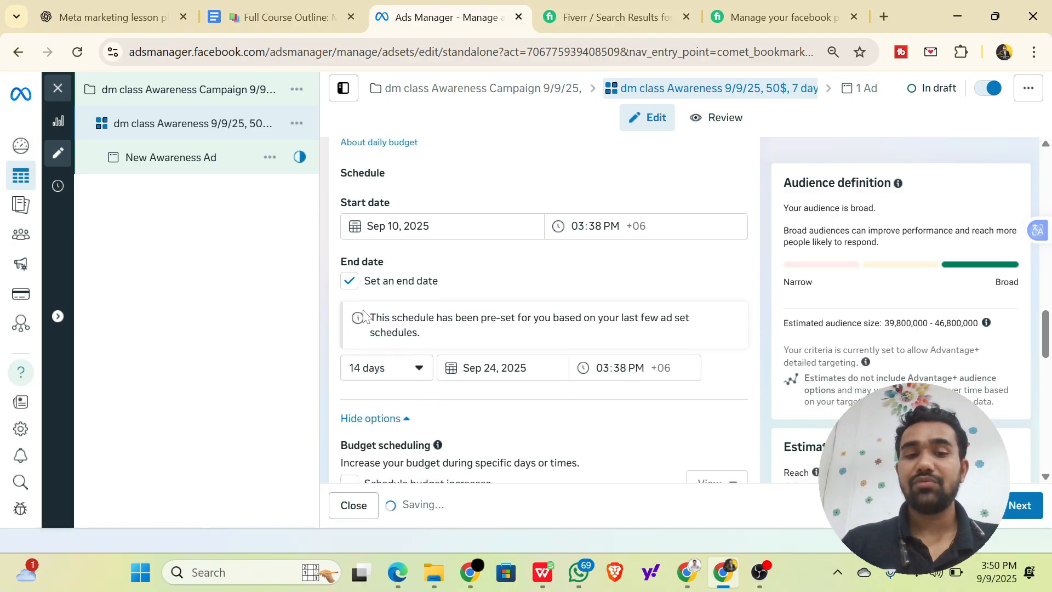
pyautogui.click(350, 281)
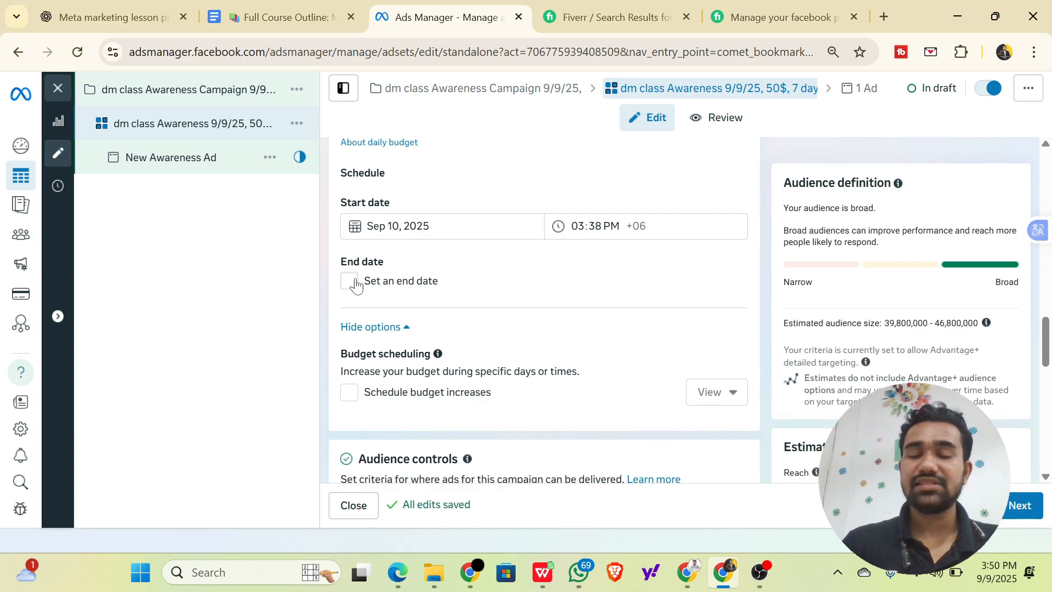
pyautogui.click(349, 281)
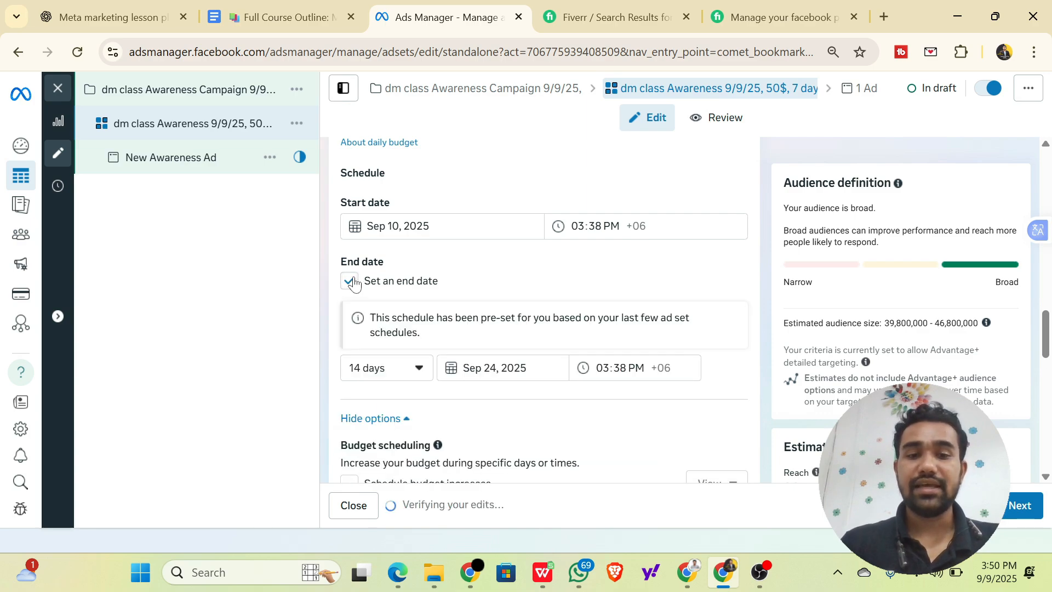
pyautogui.click(420, 376)
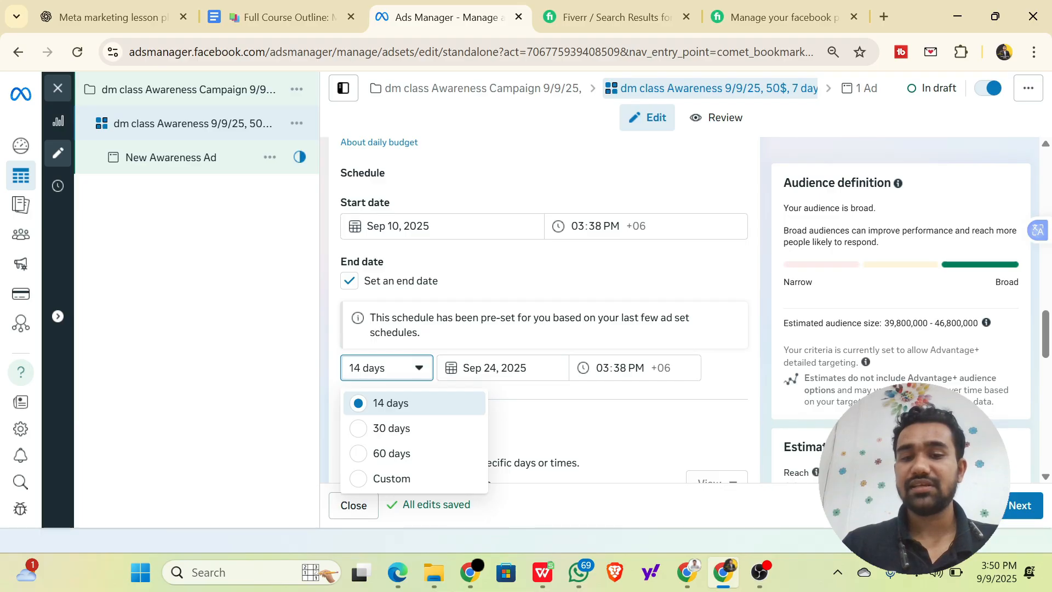
pyautogui.click(353, 283)
pyautogui.click(350, 282)
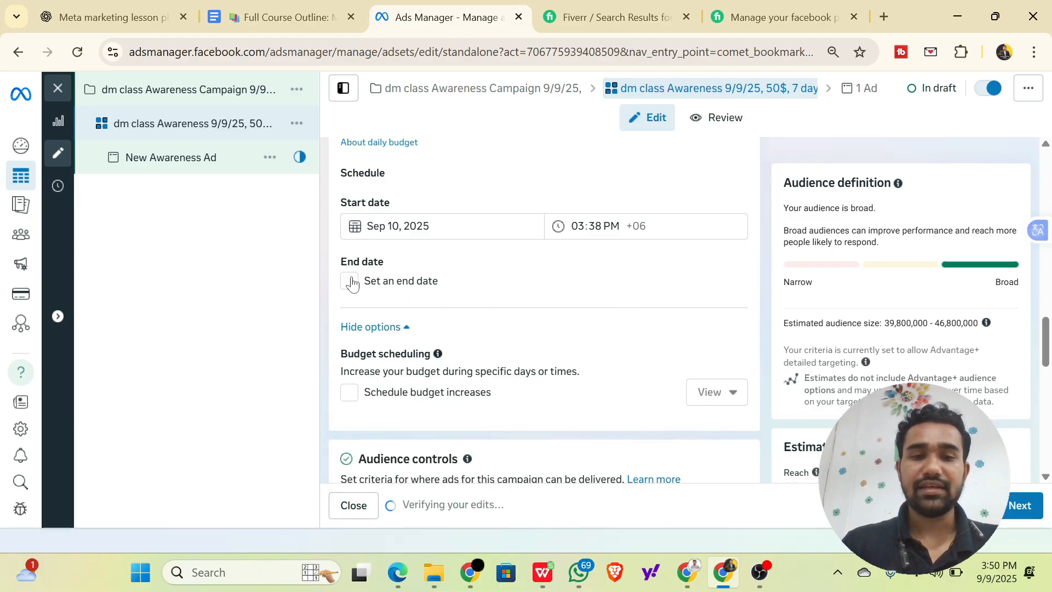
# Enable scheduled budget increases for the ad set and start the increase period on September 10, 2025 at 7:45 PM.
pyautogui.scroll(-2, 358, 309)
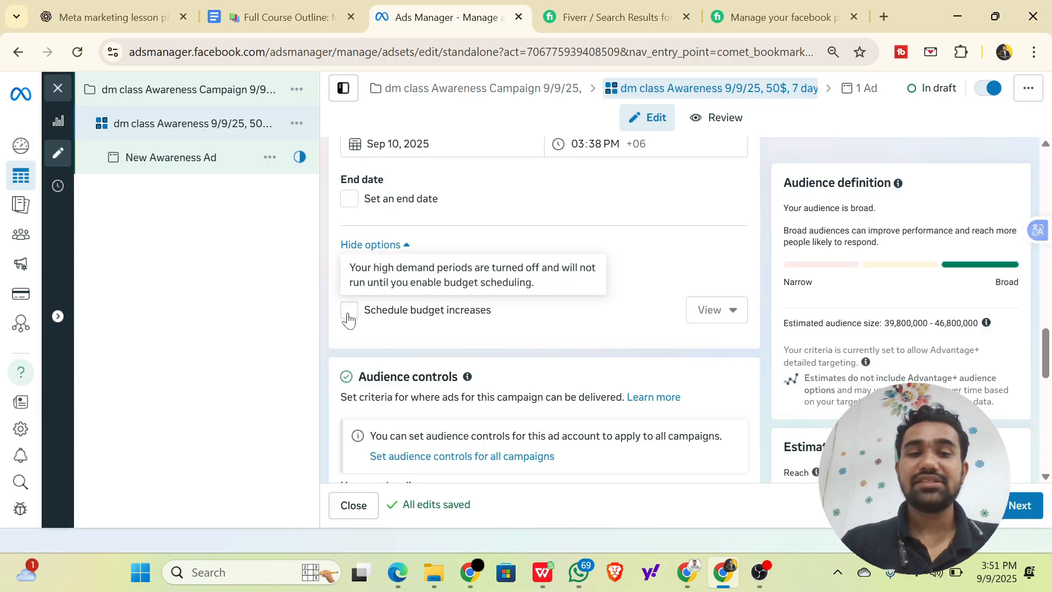
pyautogui.click(346, 316)
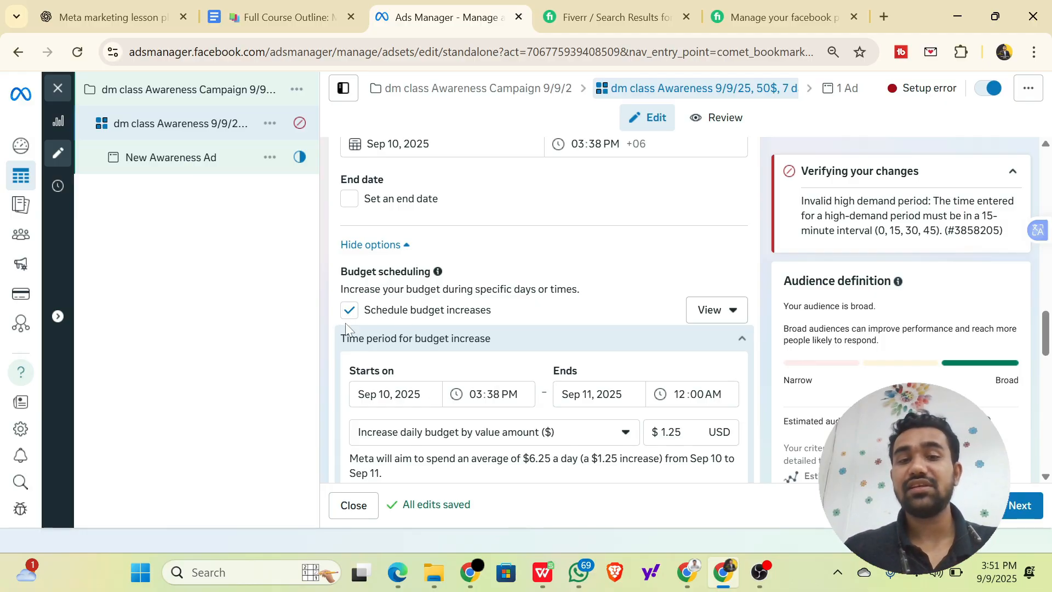
pyautogui.scroll(-2, 345, 327)
pyautogui.click(389, 310)
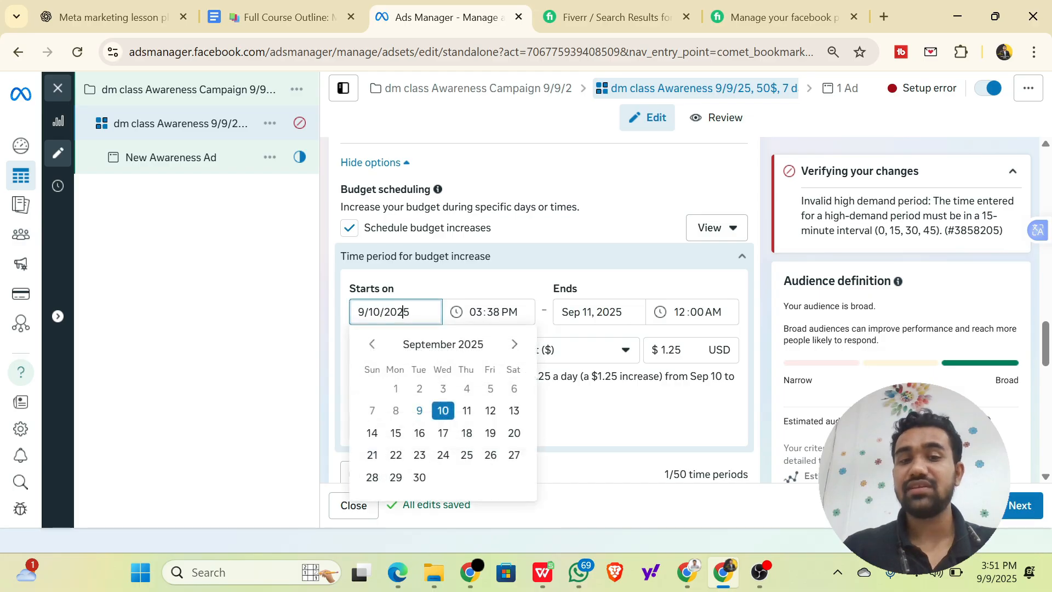
pyautogui.click(412, 290)
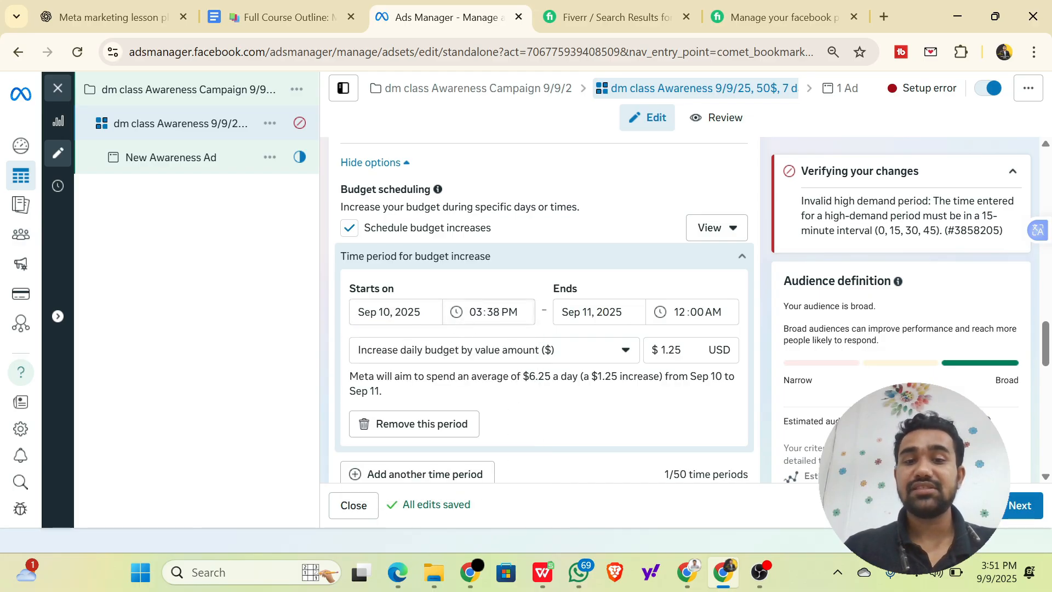
pyautogui.click(475, 312)
pyautogui.write('7')
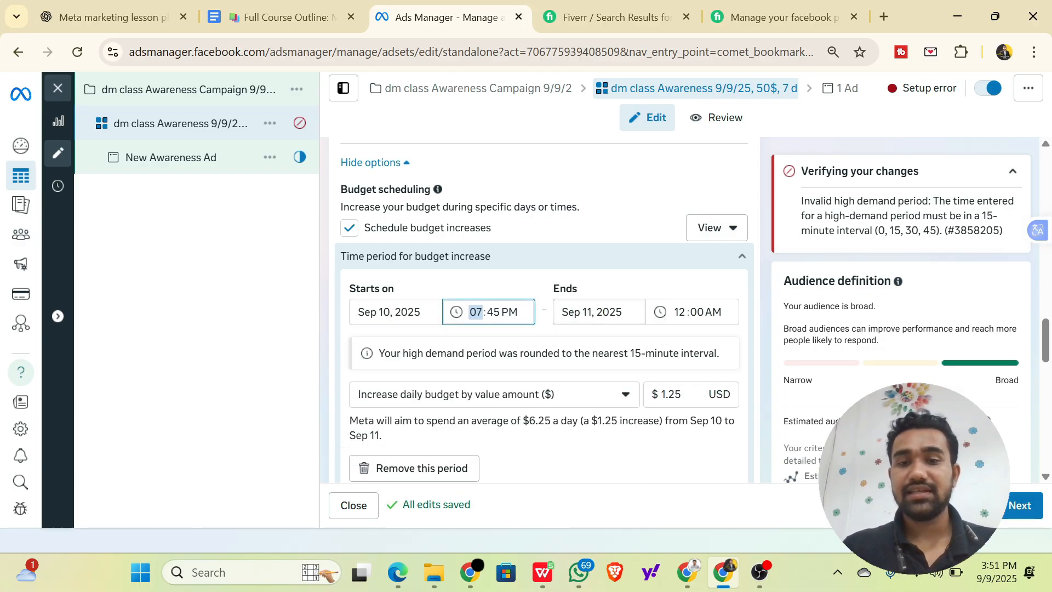
# End the budget increase period on September 11, 2025 at 2:00 AM and set the daily budget increase to $4.
pyautogui.click(600, 311)
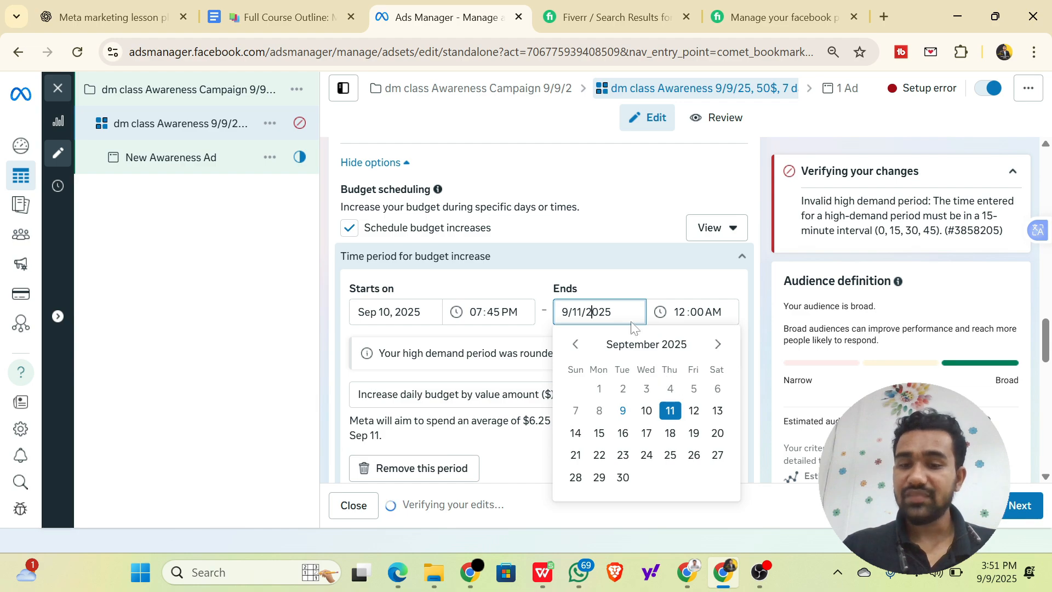
pyautogui.press('Tab')
pyautogui.write('2')
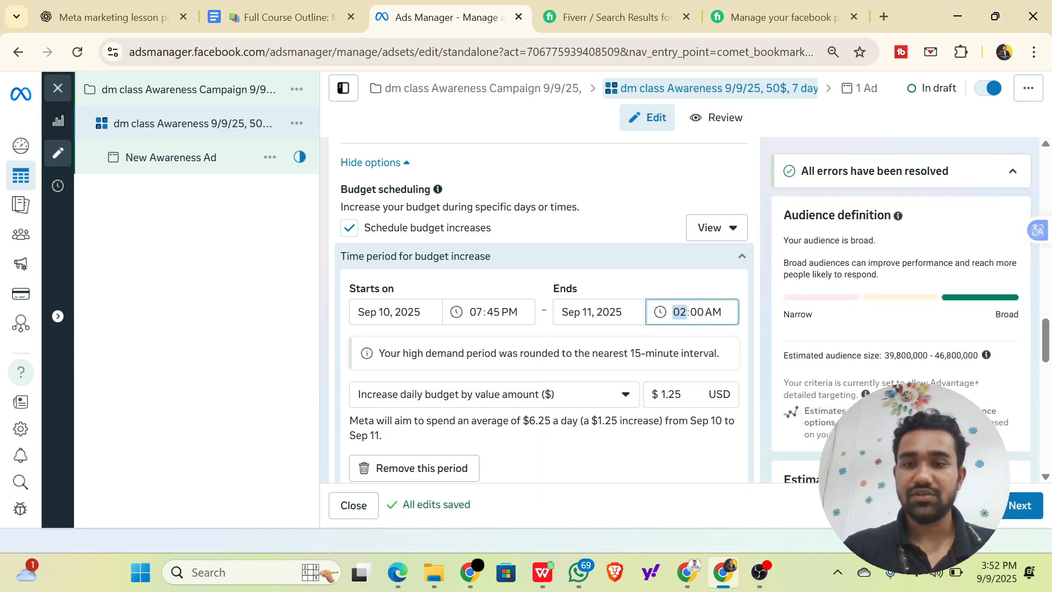
pyautogui.press('Tab')
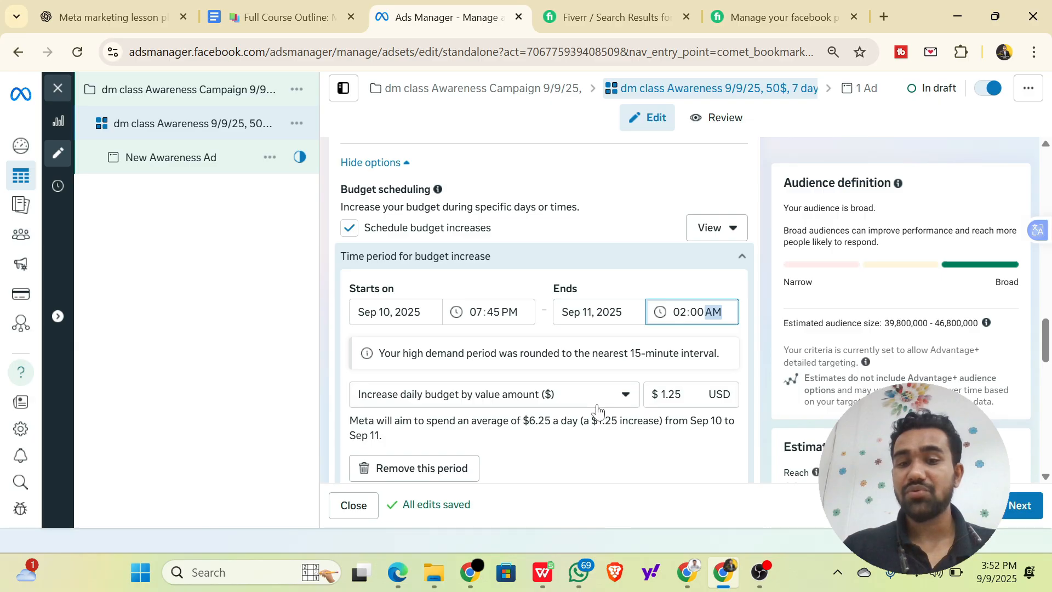
pyautogui.press('Tab')
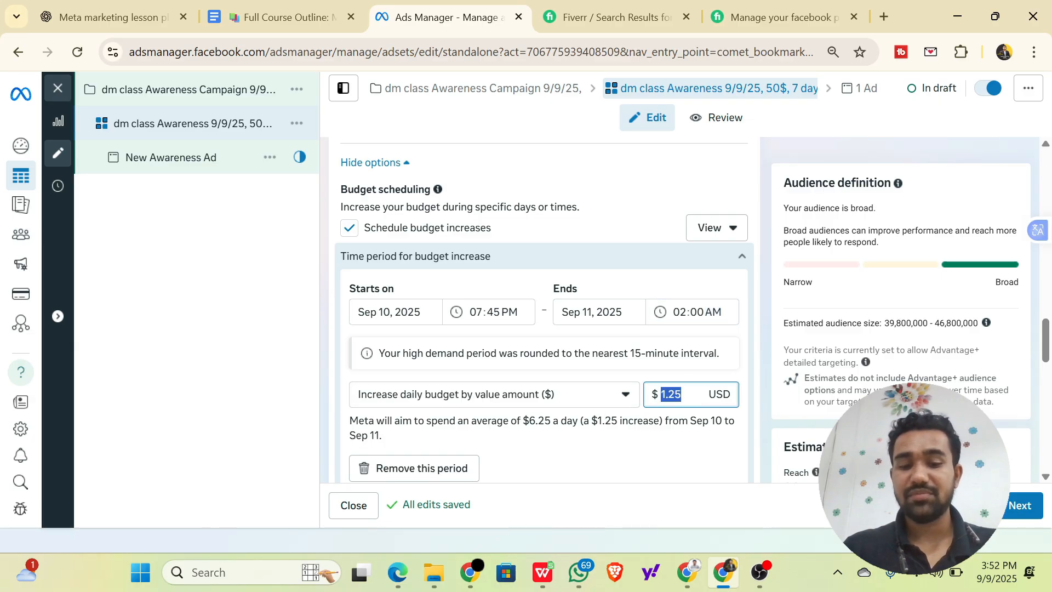
pyautogui.write('4')
pyautogui.click(621, 233)
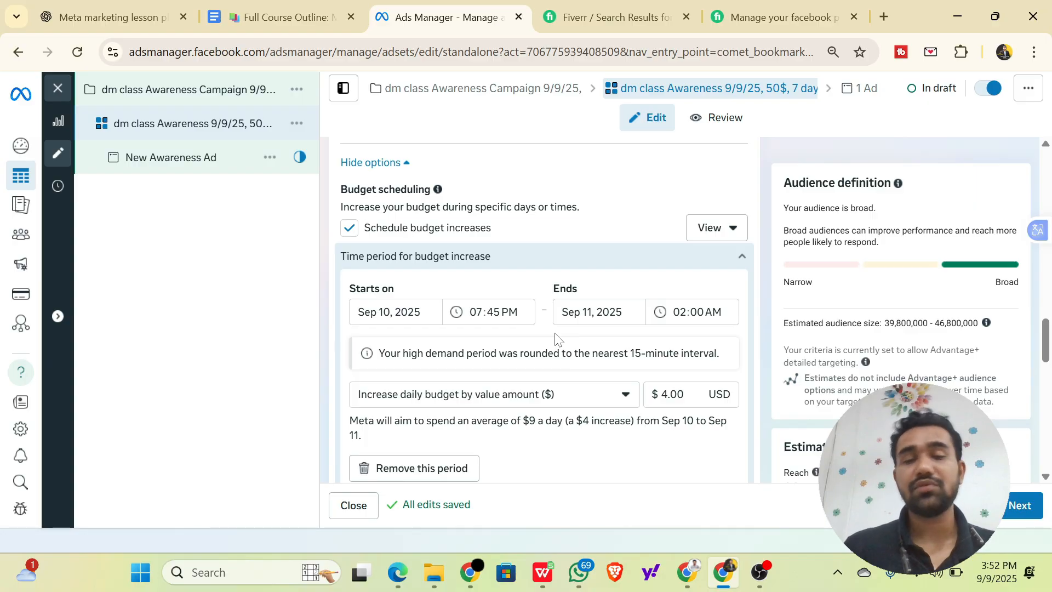
# Check how many budget increase periods are allowed, and look over the audience controls.
pyautogui.scroll(-2, 454, 362)
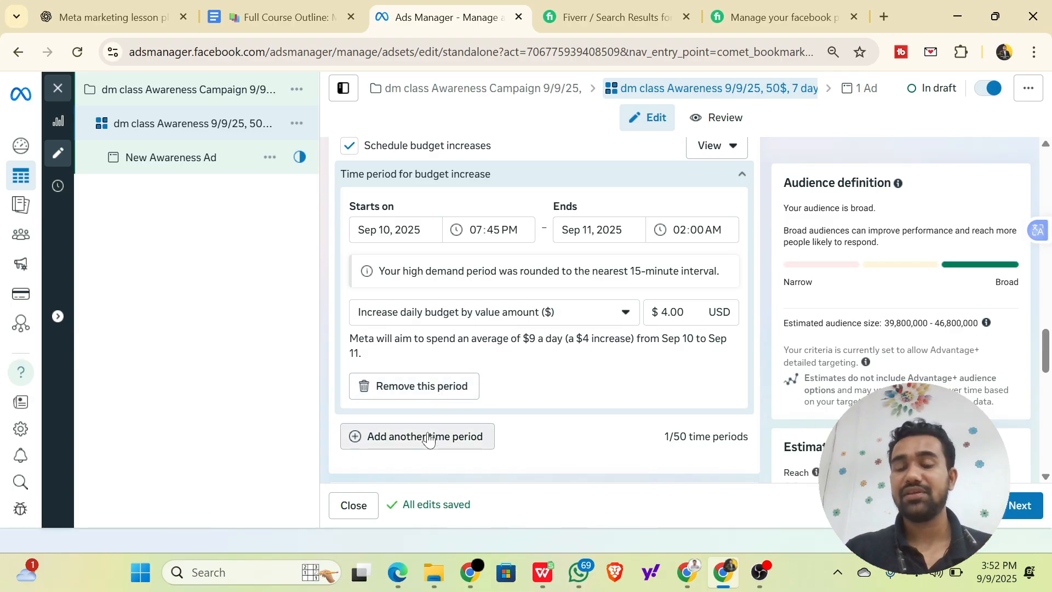
pyautogui.moveTo(664, 437); pyautogui.dragTo(757, 433)
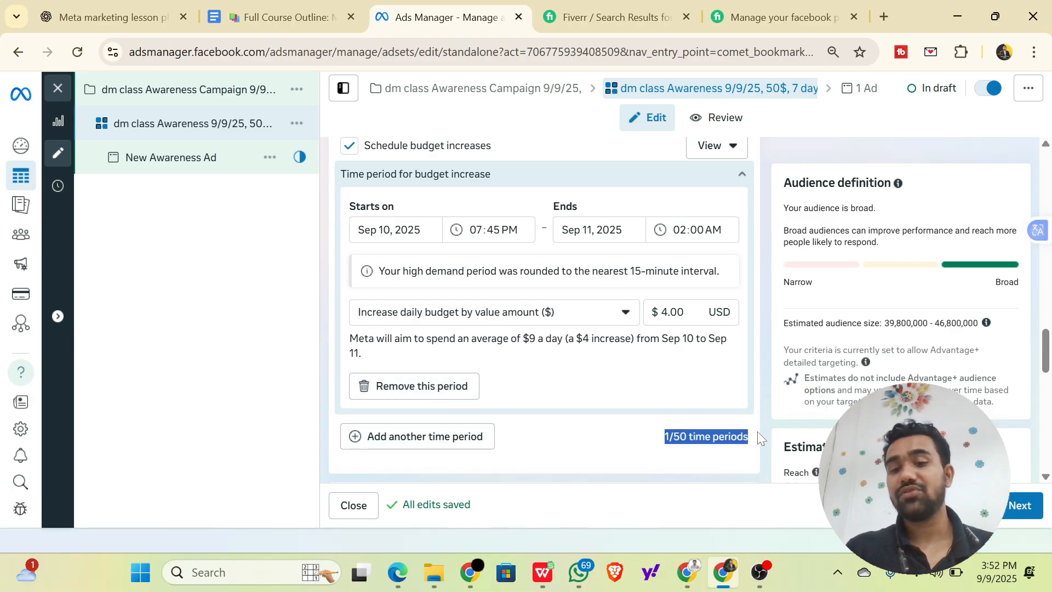
pyautogui.scroll(-1, 633, 422)
pyautogui.scroll(-3, 630, 423)
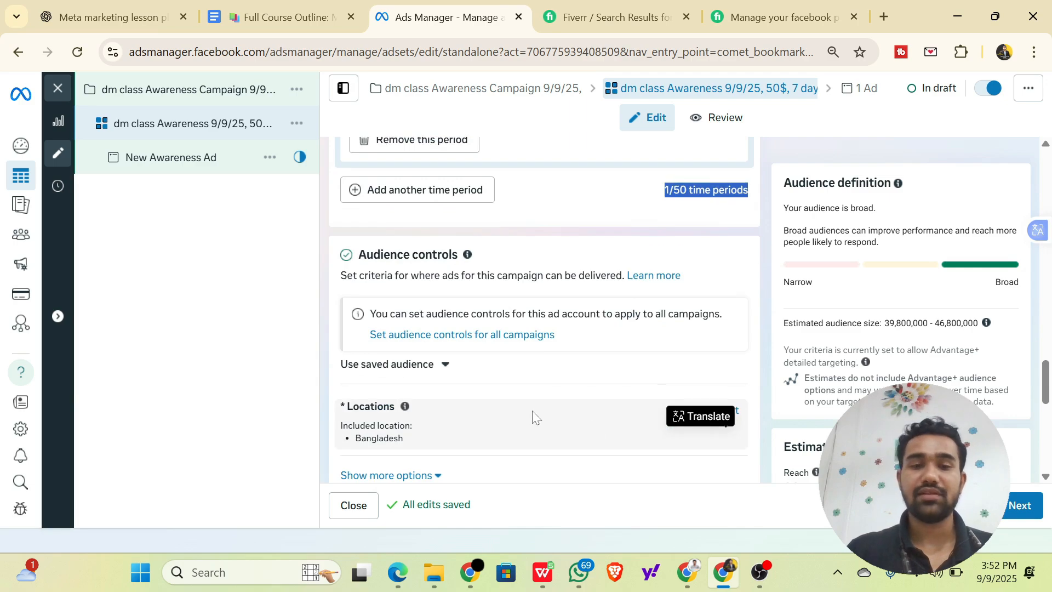
pyautogui.scroll(2, 531, 410)
pyautogui.scroll(-3, 532, 409)
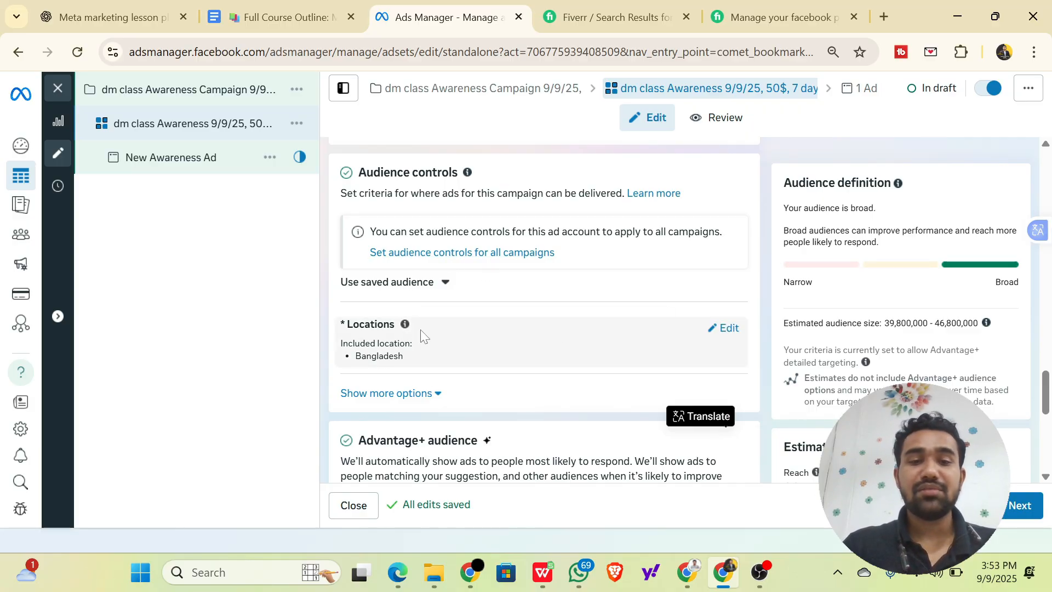
# Open the audience locations for editing, remove Bangladesh and add it again as an included location.
pyautogui.click(729, 328)
pyautogui.scroll(-3, 536, 335)
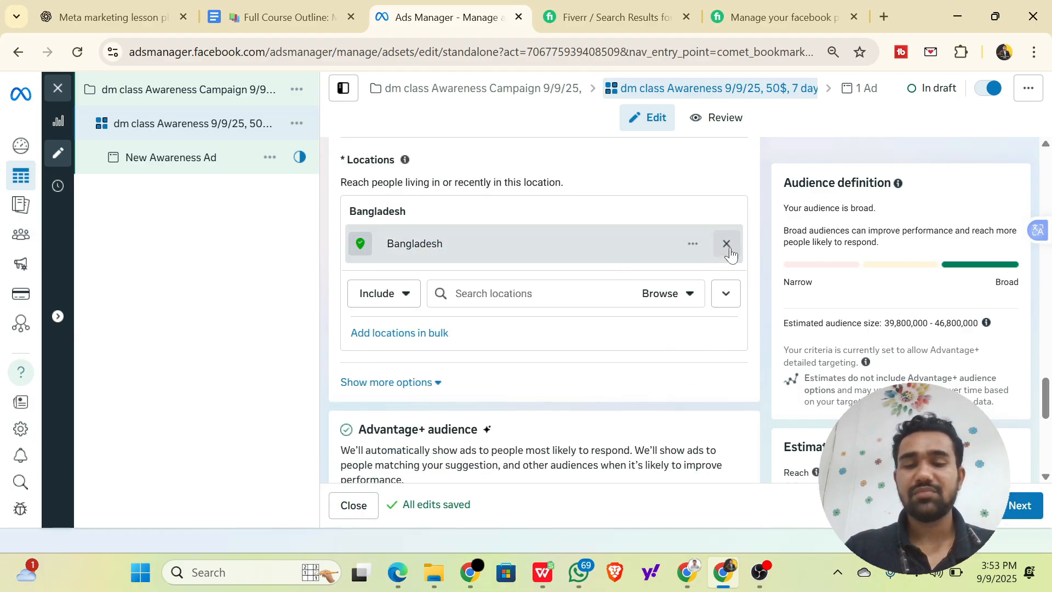
pyautogui.click(727, 244)
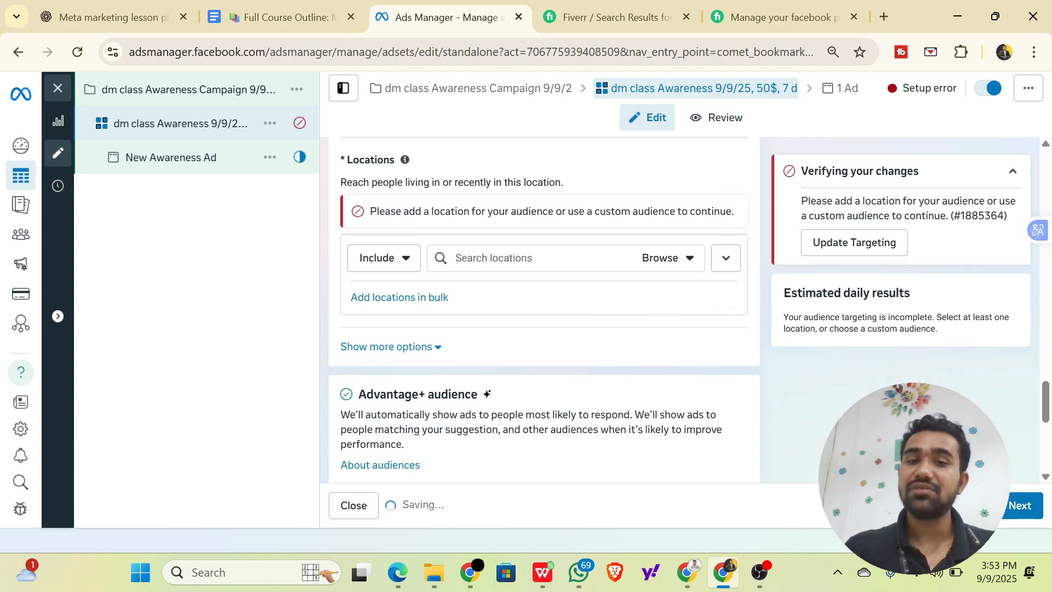
pyautogui.write('ban')
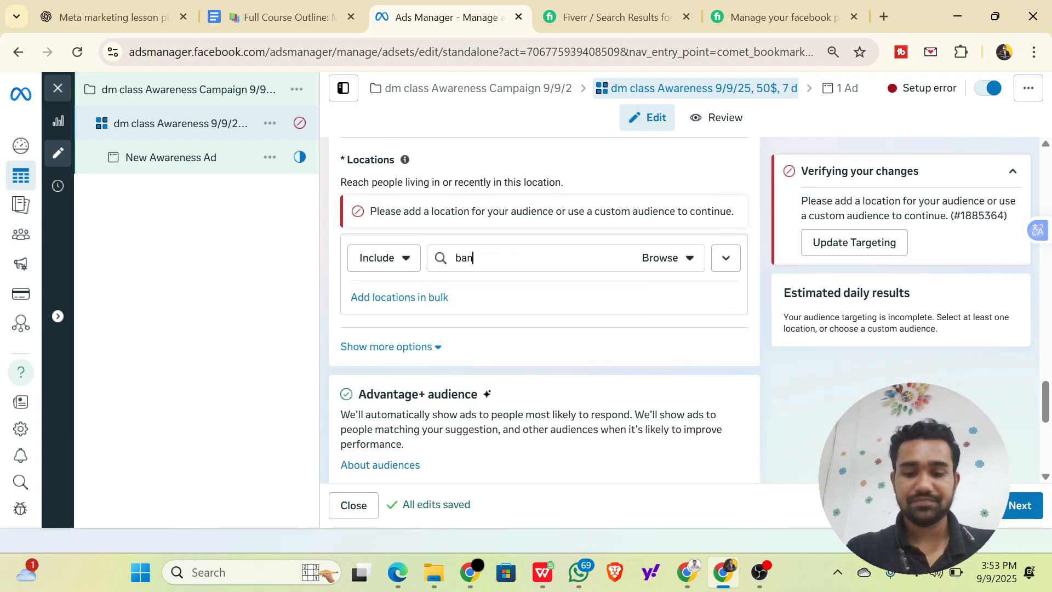
pyautogui.write('gladesh')
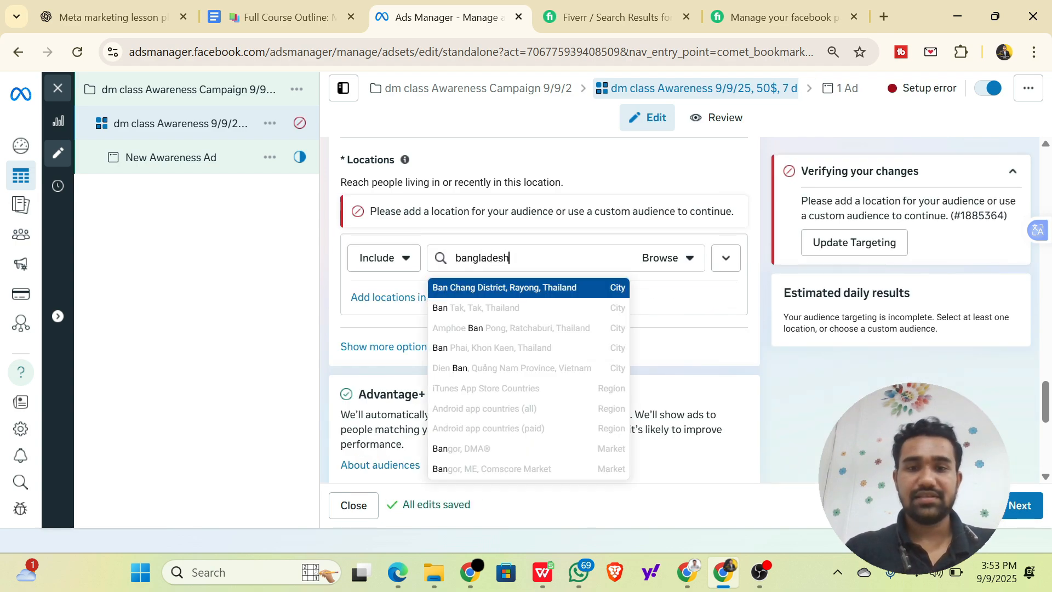
pyautogui.click(482, 290)
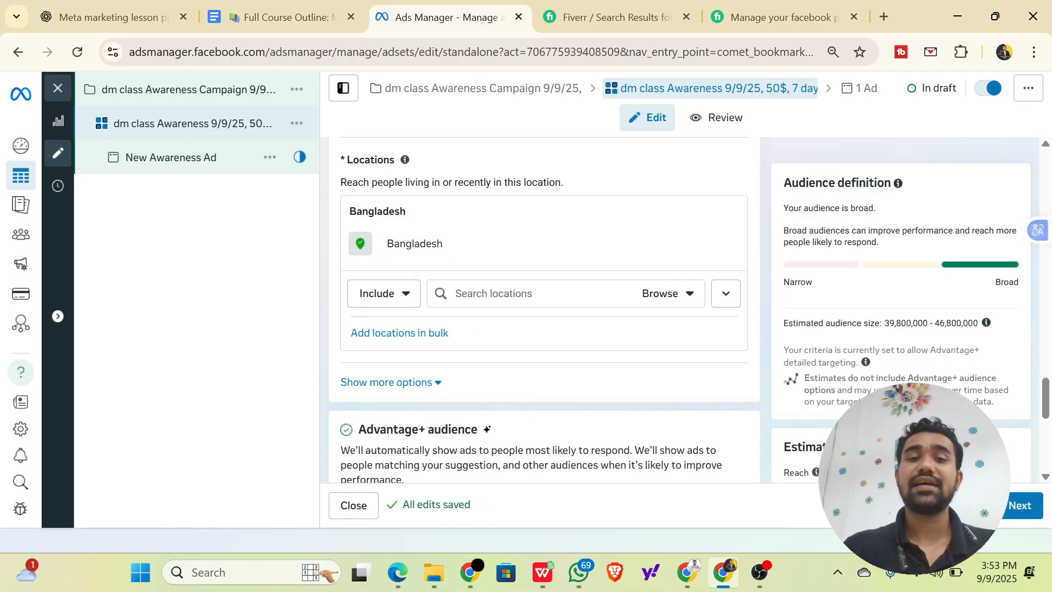
# Narrow the included location from all of Bangladesh to the city of Chittagong, Chittagong Division.
pyautogui.write('chi')
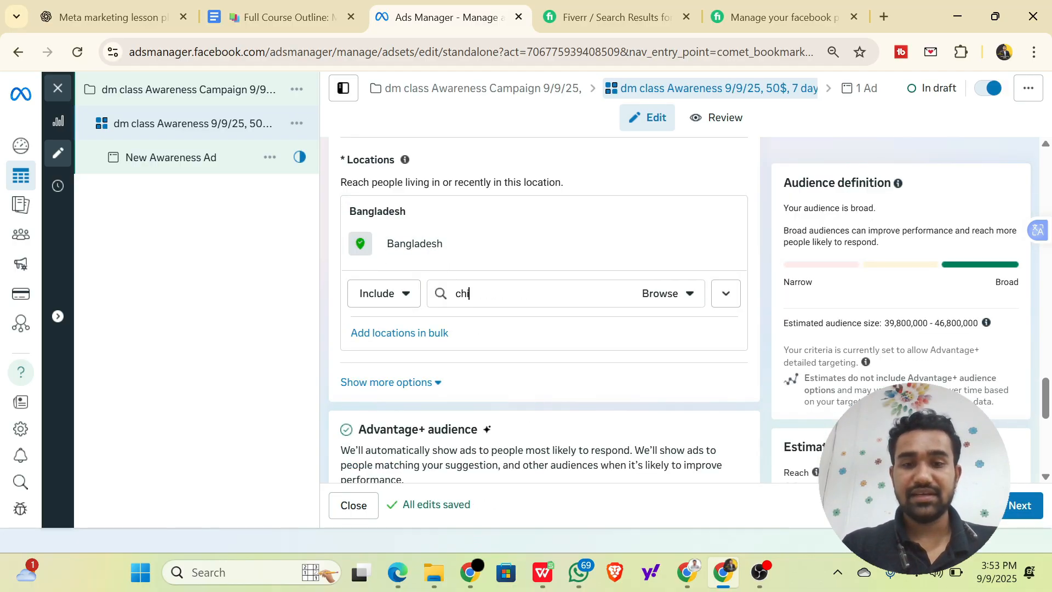
pyautogui.write('ttagong')
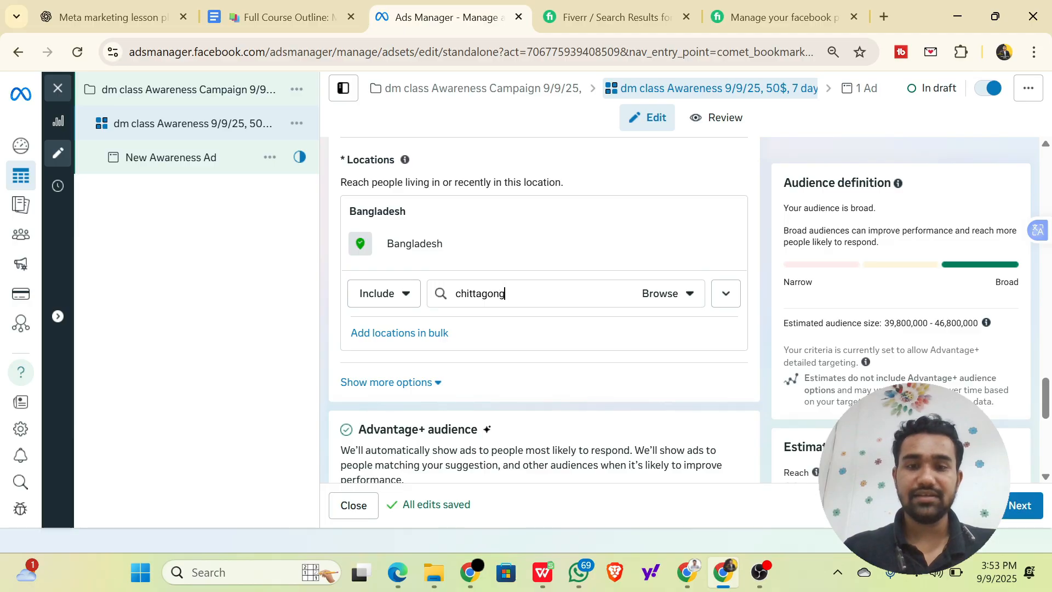
pyautogui.click(480, 323)
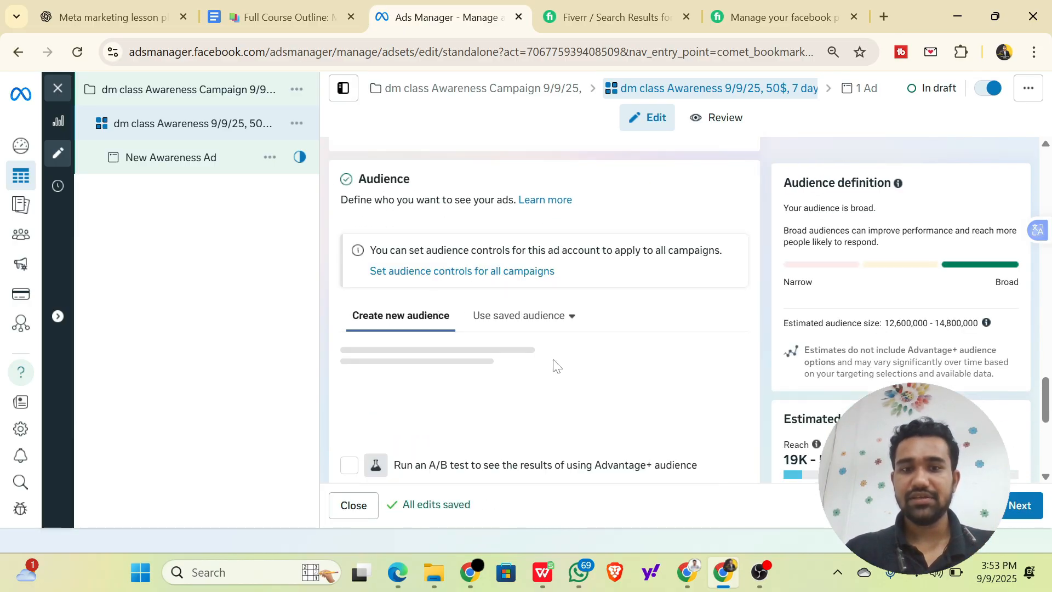
pyautogui.scroll(-3, 489, 380)
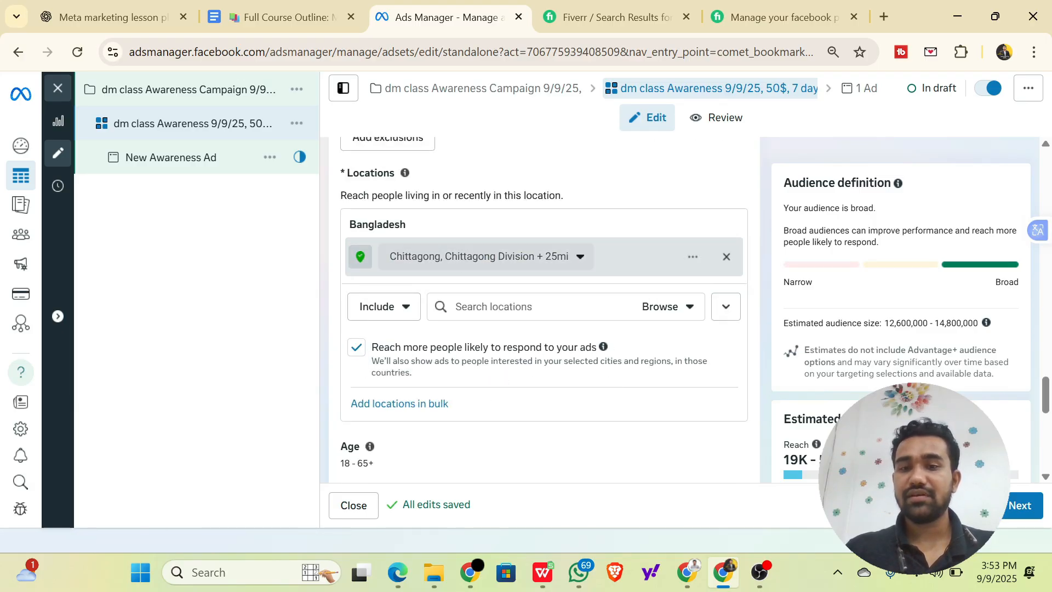
# Look at the location types available for bulk adding and at the categories for browsing locations.
pyautogui.click(417, 402)
pyautogui.click(406, 293)
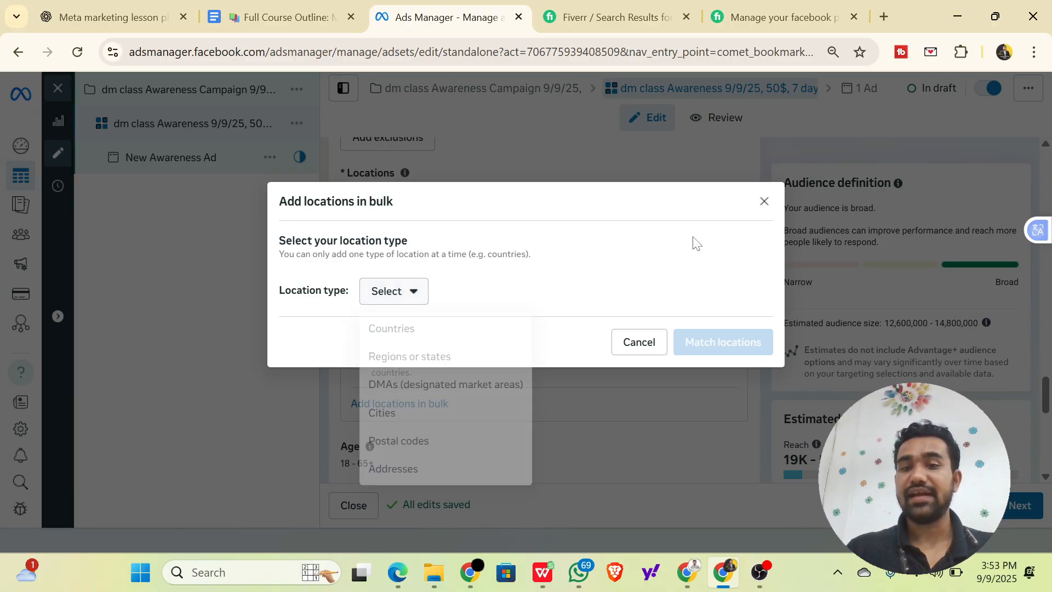
pyautogui.click(764, 202)
pyautogui.click(672, 306)
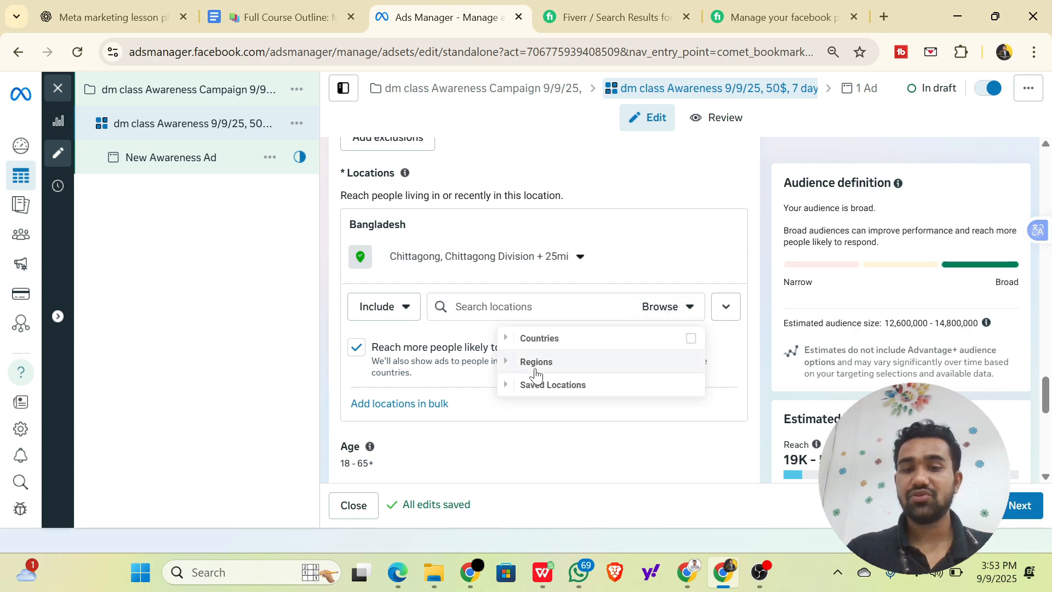
# Narrow the included location to Chawkbazar, Chittagong.
pyautogui.click(492, 307)
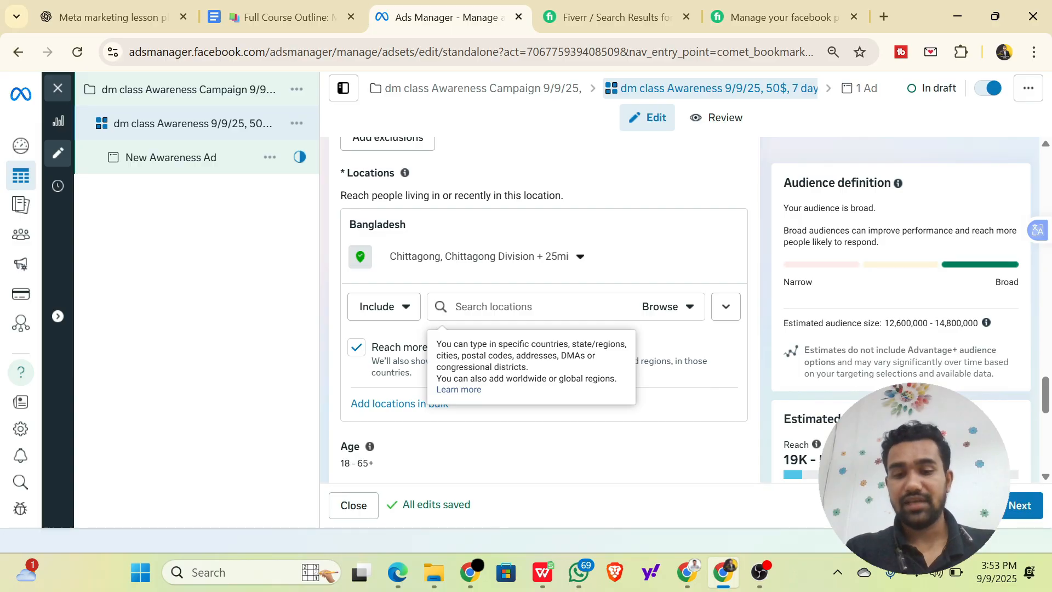
pyautogui.write('chawkbazar')
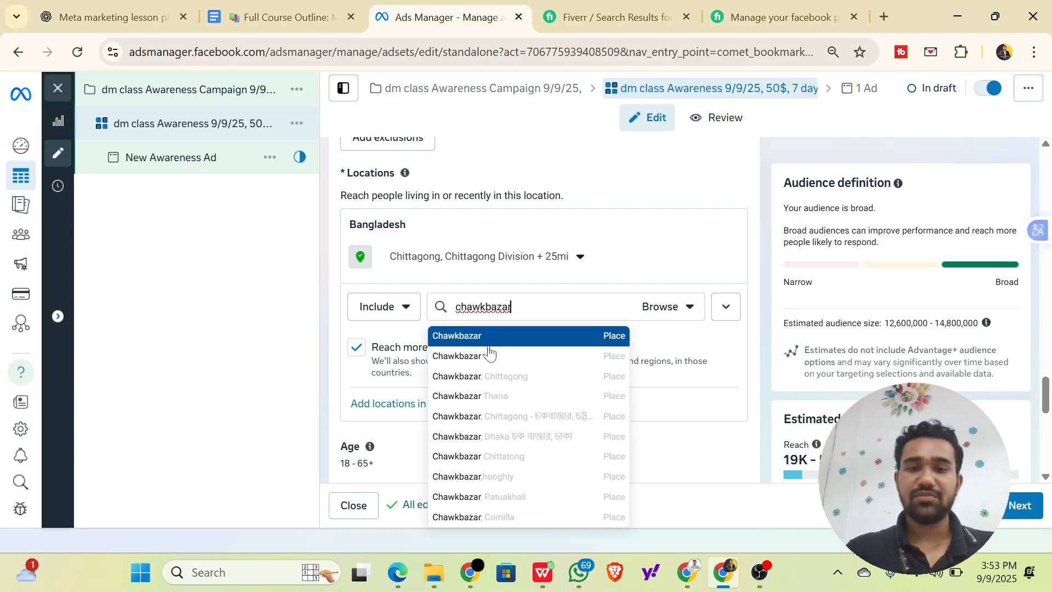
pyautogui.click(494, 376)
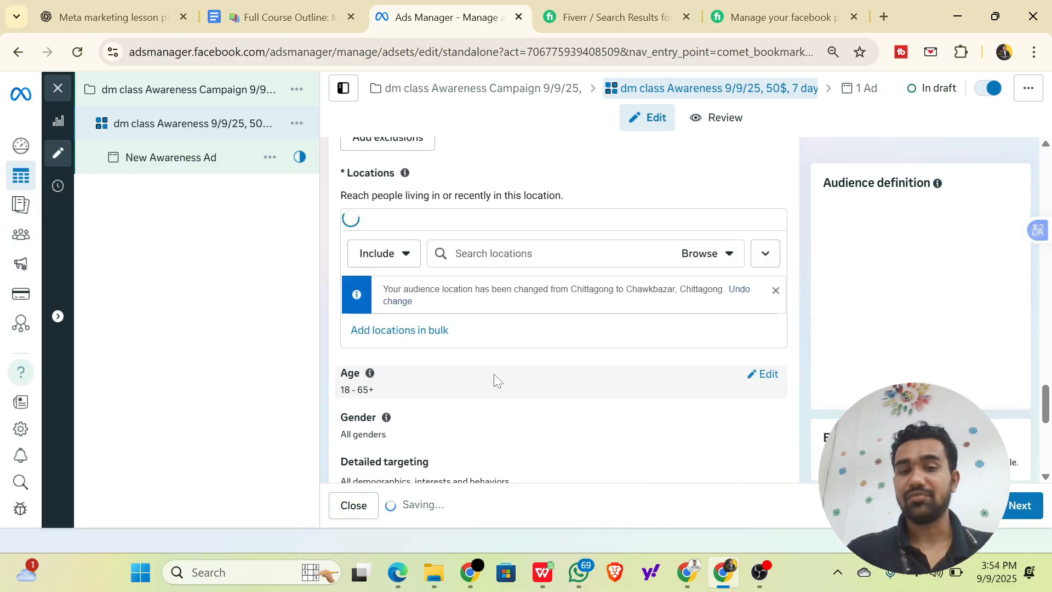
# Exclude the place Rangunia, Chittagong from the audience locations.
pyautogui.scroll(-1, 494, 378)
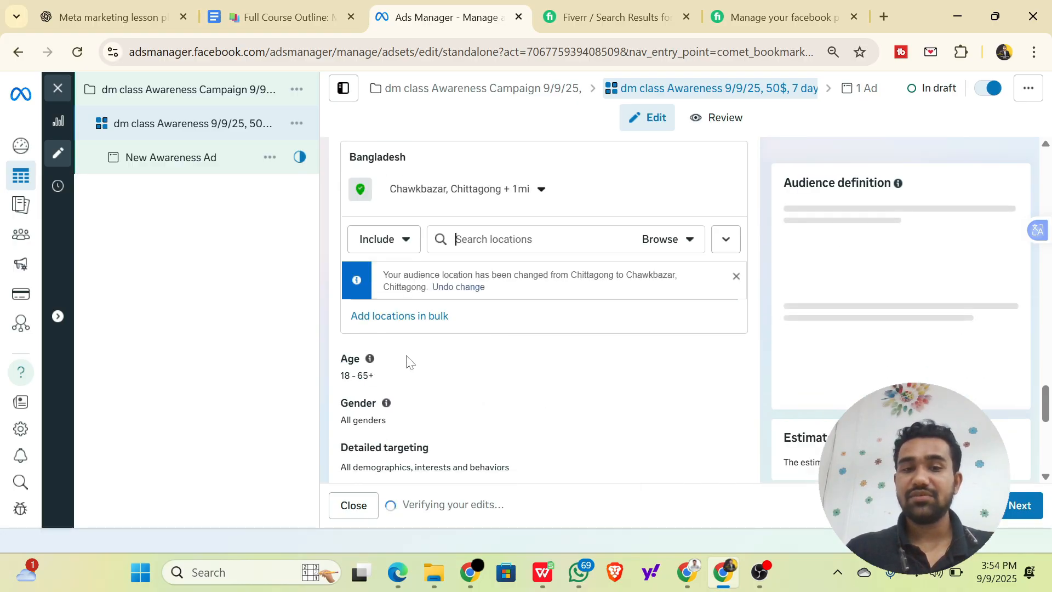
pyautogui.click(404, 239)
pyautogui.click(376, 304)
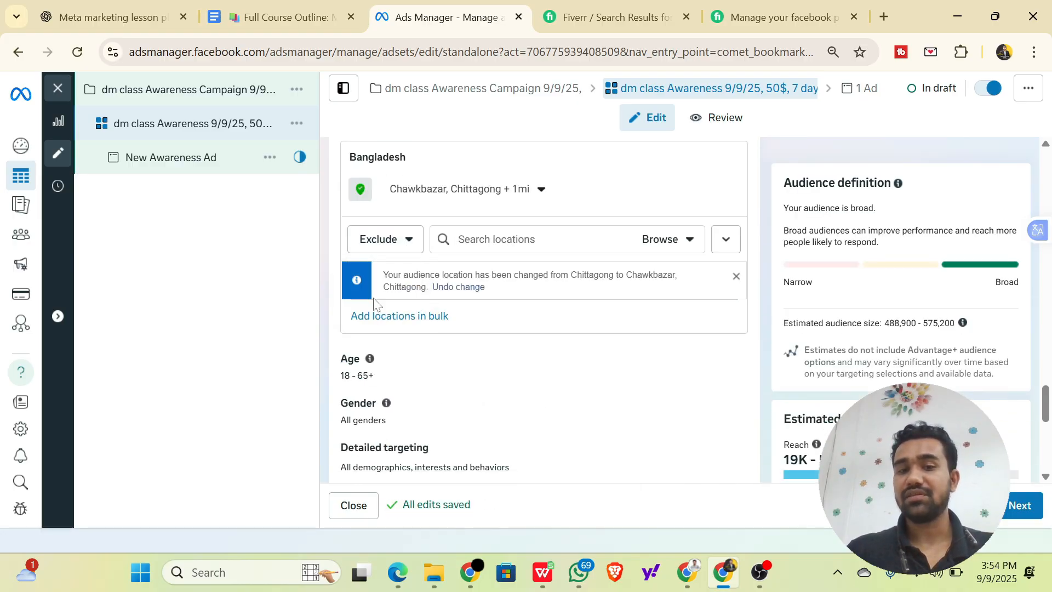
pyautogui.scroll(1, 685, 360)
pyautogui.scroll(1, 497, 370)
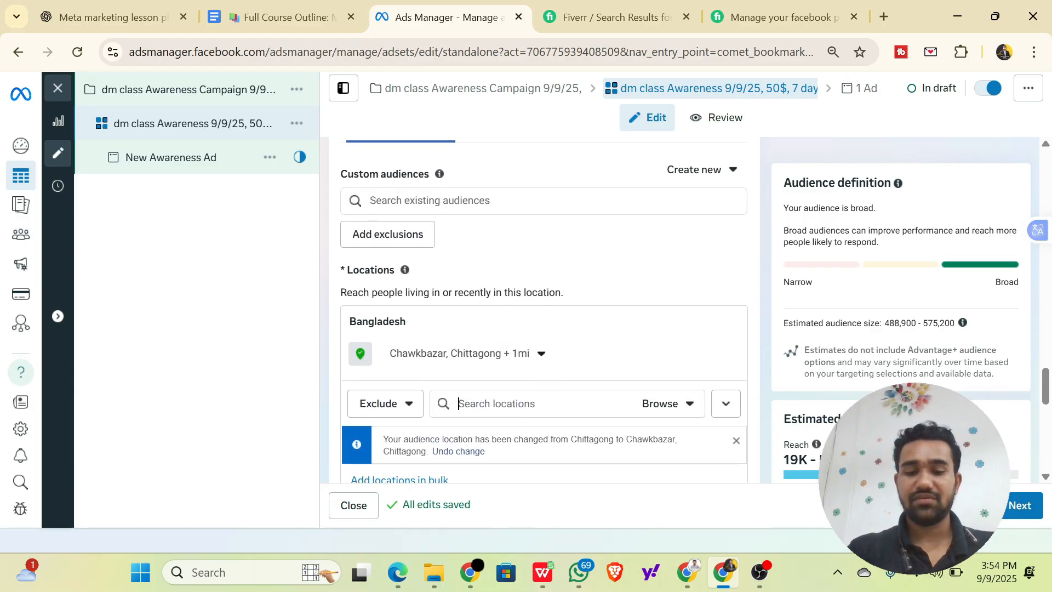
pyautogui.write('ran')
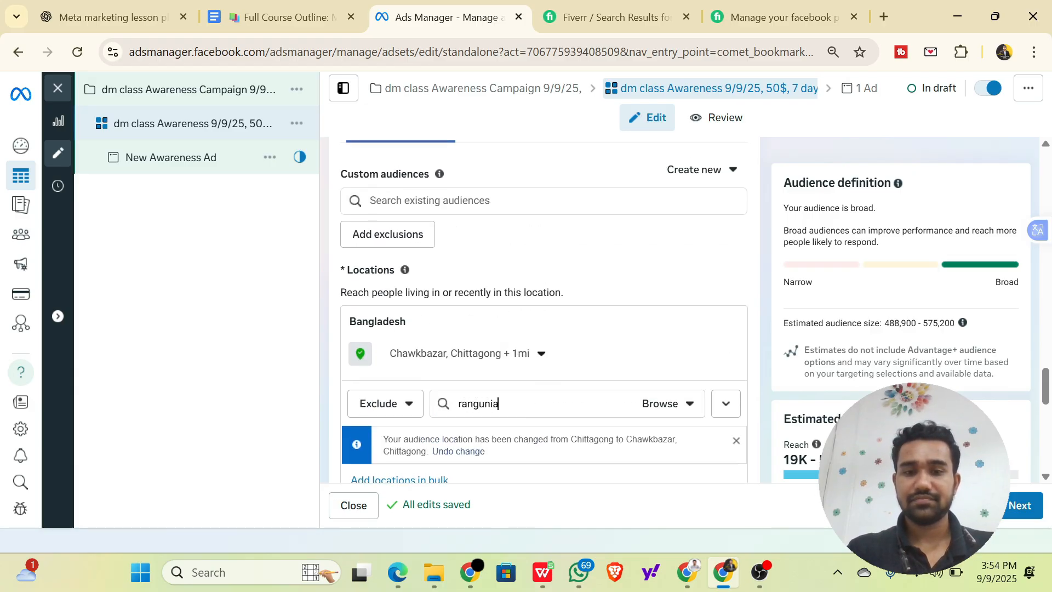
pyautogui.write('gunia')
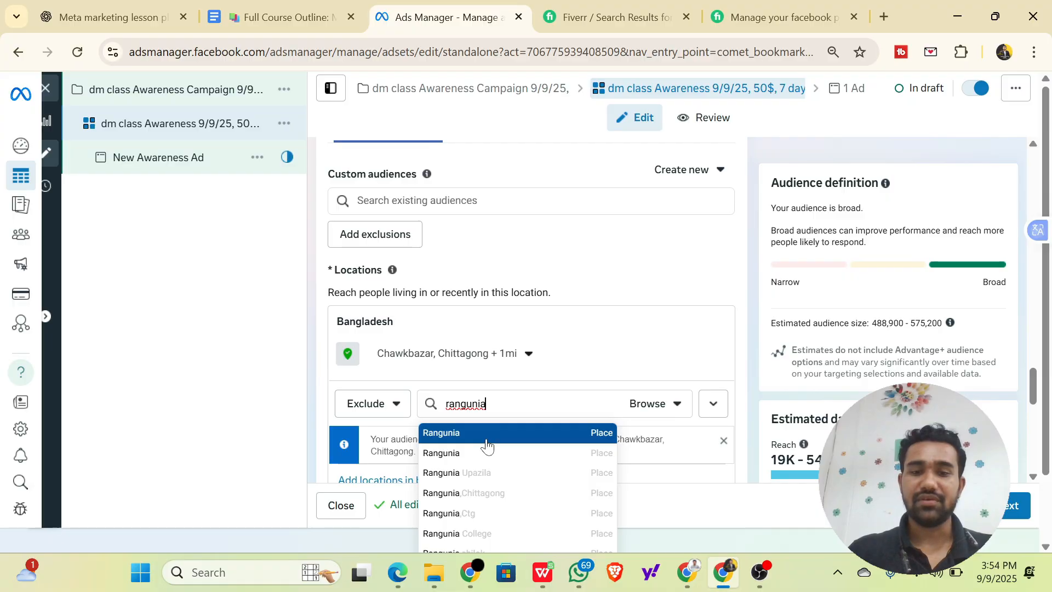
pyautogui.click(493, 499)
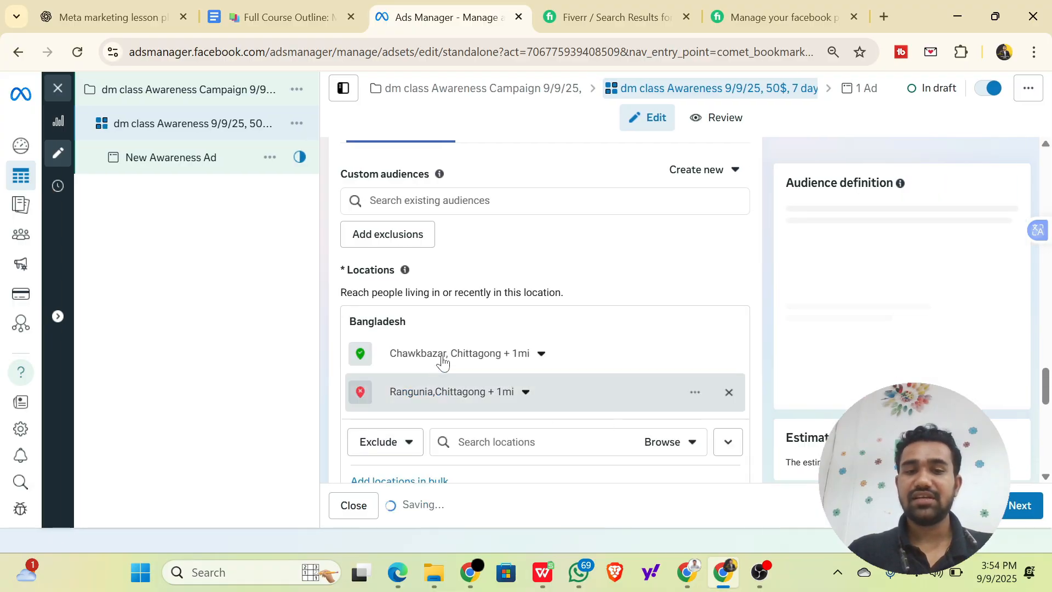
pyautogui.scroll(-3, 547, 372)
pyautogui.scroll(2, 681, 395)
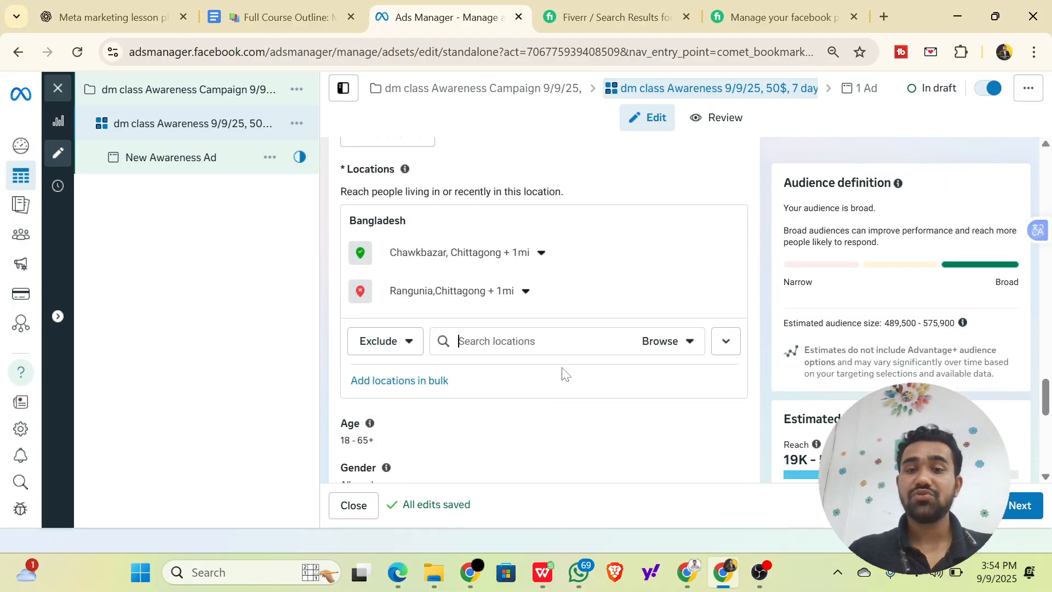
# Examine the options and radius setting for Chawkbazar and compare the included and excluded areas on the locations map.
pyautogui.click(692, 273)
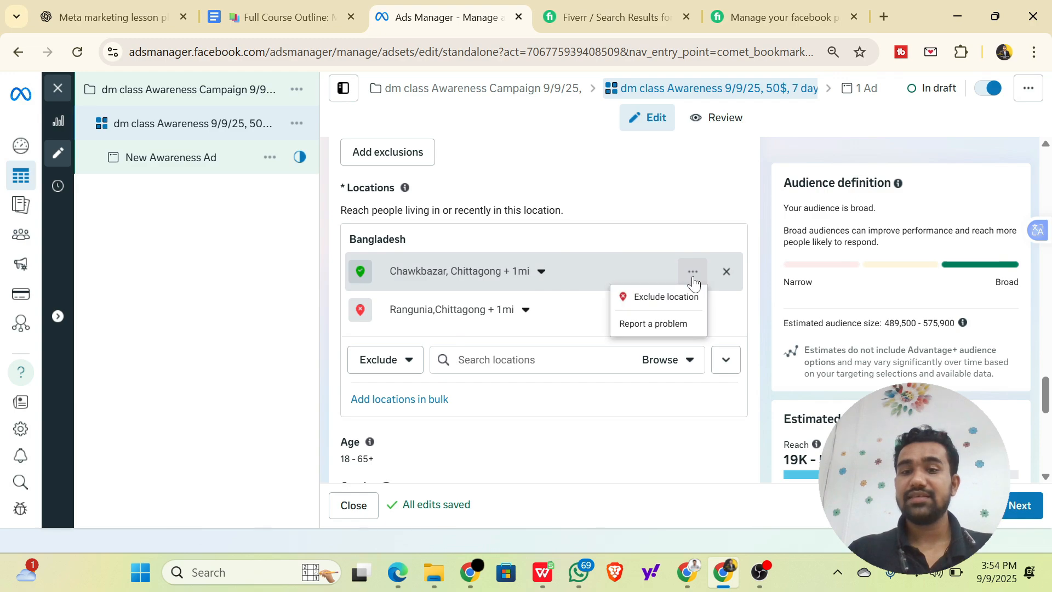
pyautogui.click(541, 273)
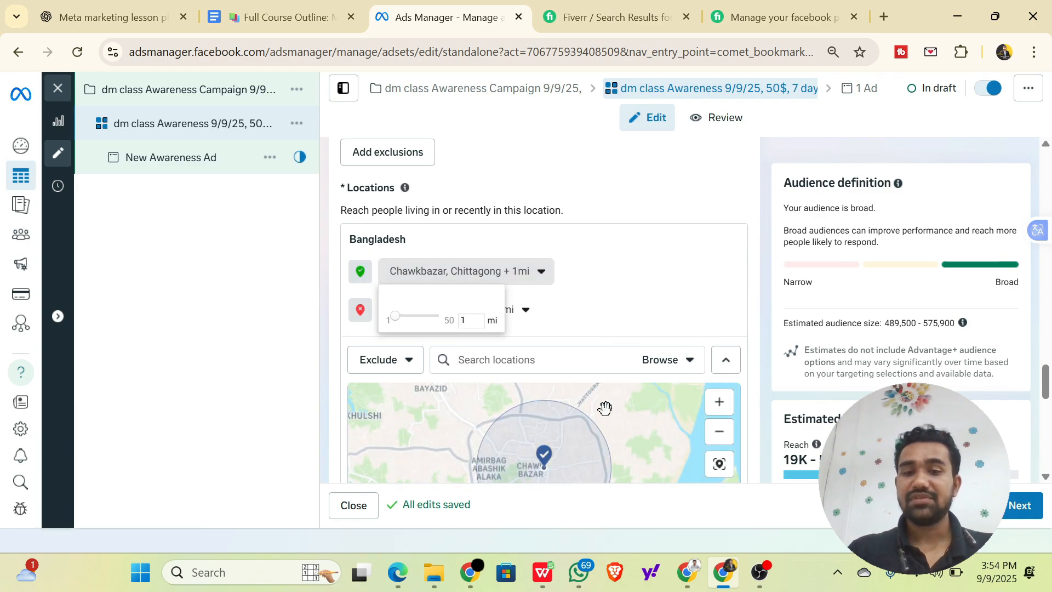
pyautogui.scroll(-5, 606, 411)
pyautogui.scroll(2, 582, 284)
pyautogui.scroll(-5, 472, 254)
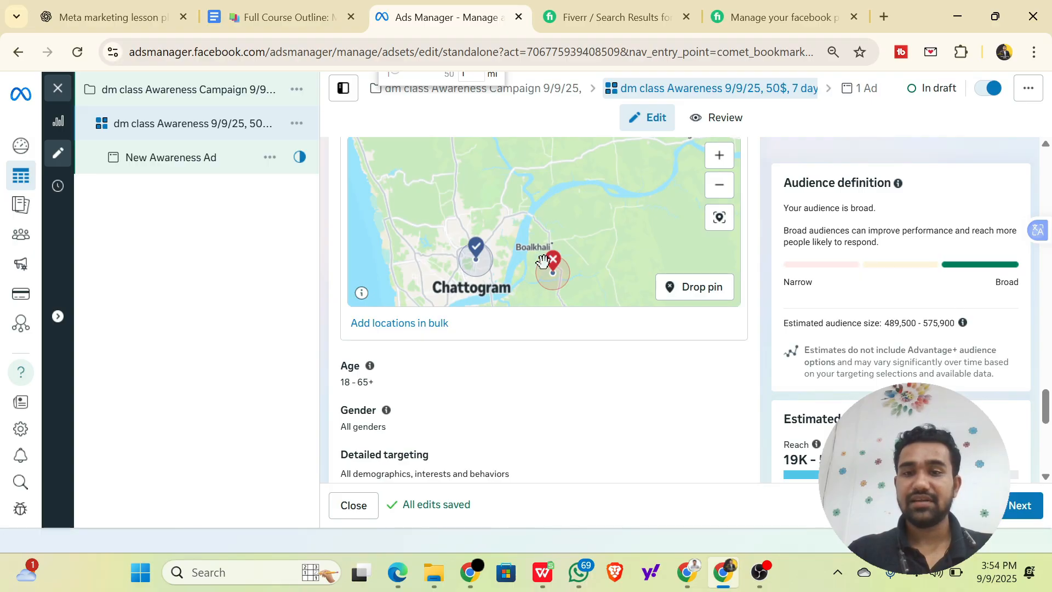
pyautogui.scroll(1, 728, 238)
pyautogui.scroll(2, 570, 237)
pyautogui.scroll(-2, 647, 225)
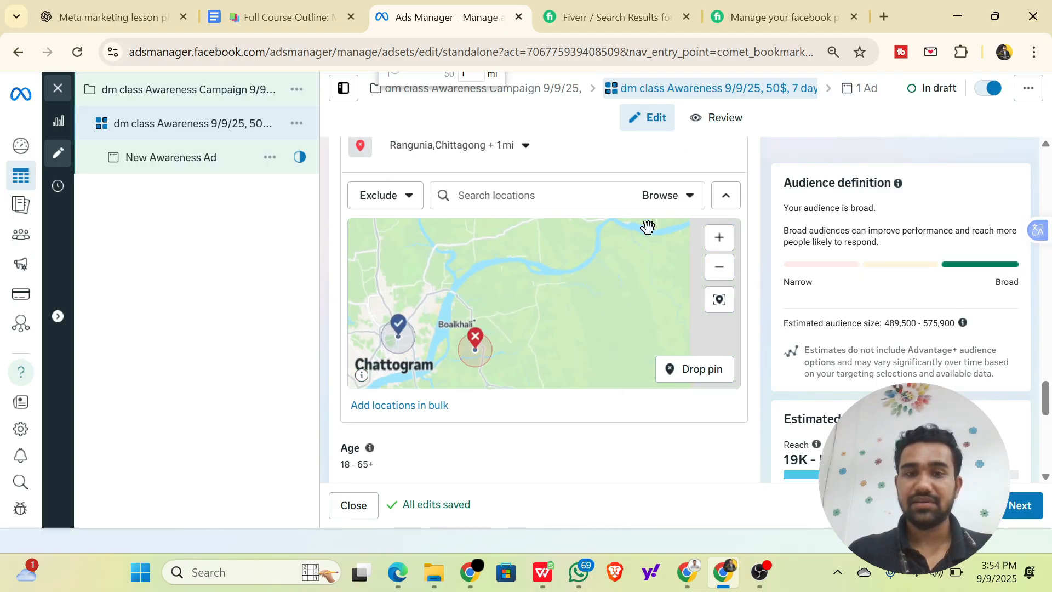
pyautogui.scroll(1, 521, 235)
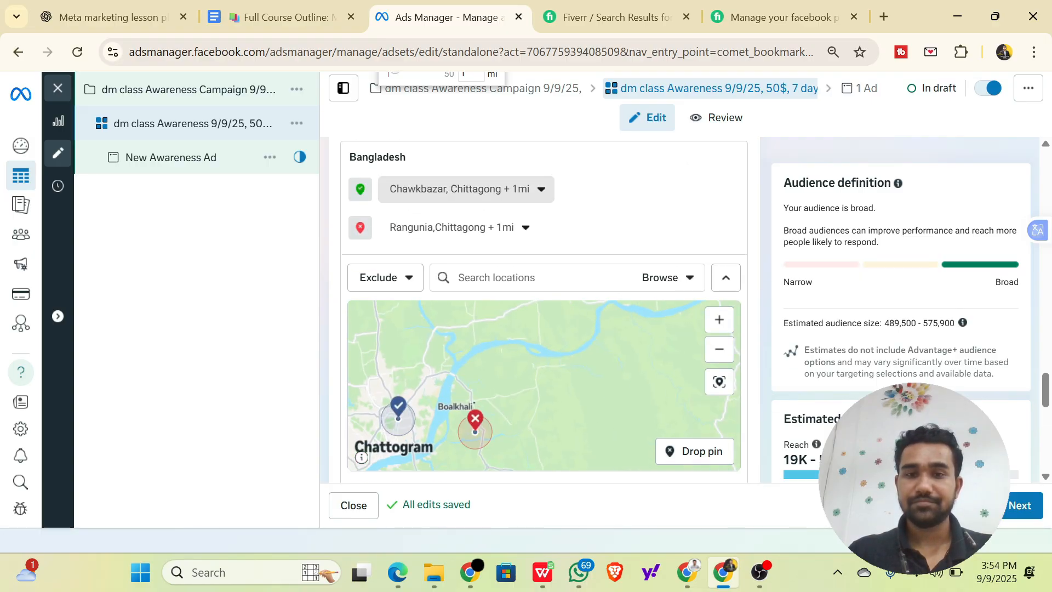
# Set the radius around Rangunia, Chittagong to 12 miles and switch the place from excluded to included.
pyautogui.click(523, 227)
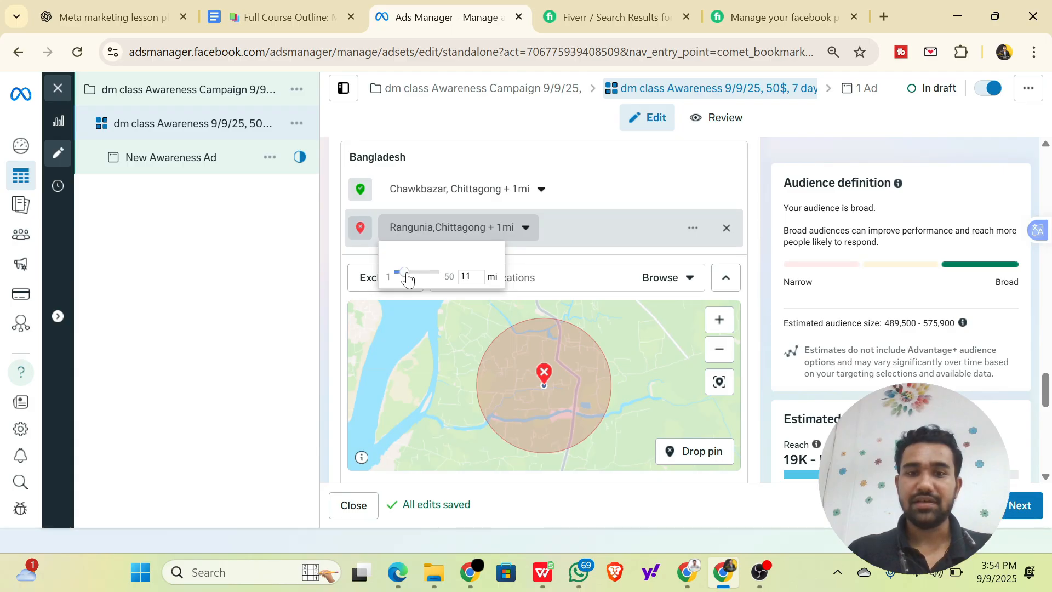
pyautogui.click(676, 351)
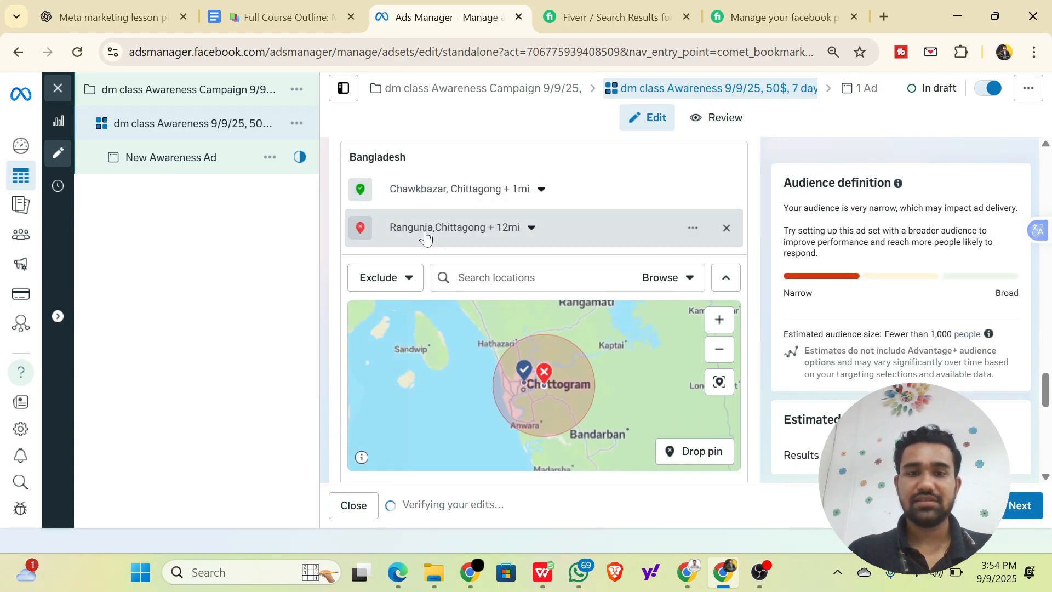
pyautogui.click(693, 227)
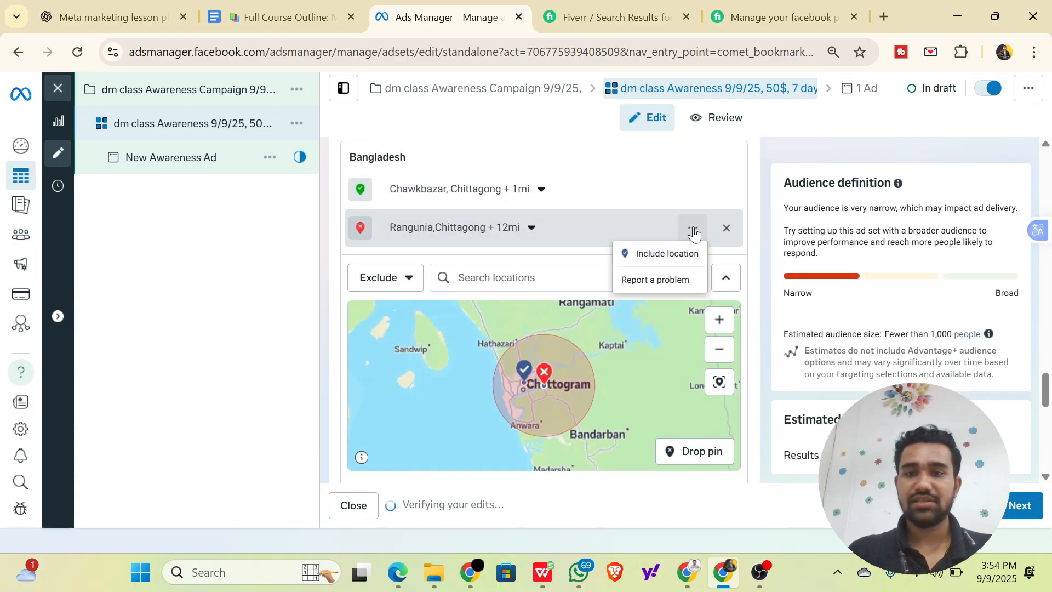
pyautogui.click(664, 252)
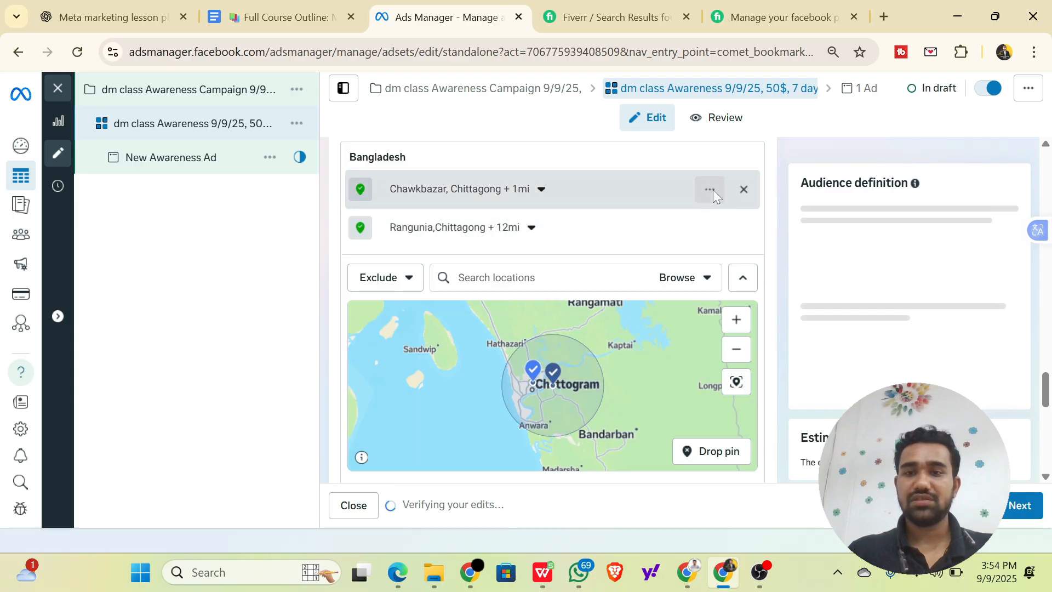
# Switch Chawkbazar, Chittagong from an included to an excluded location.
pyautogui.click(703, 196)
pyautogui.click(694, 189)
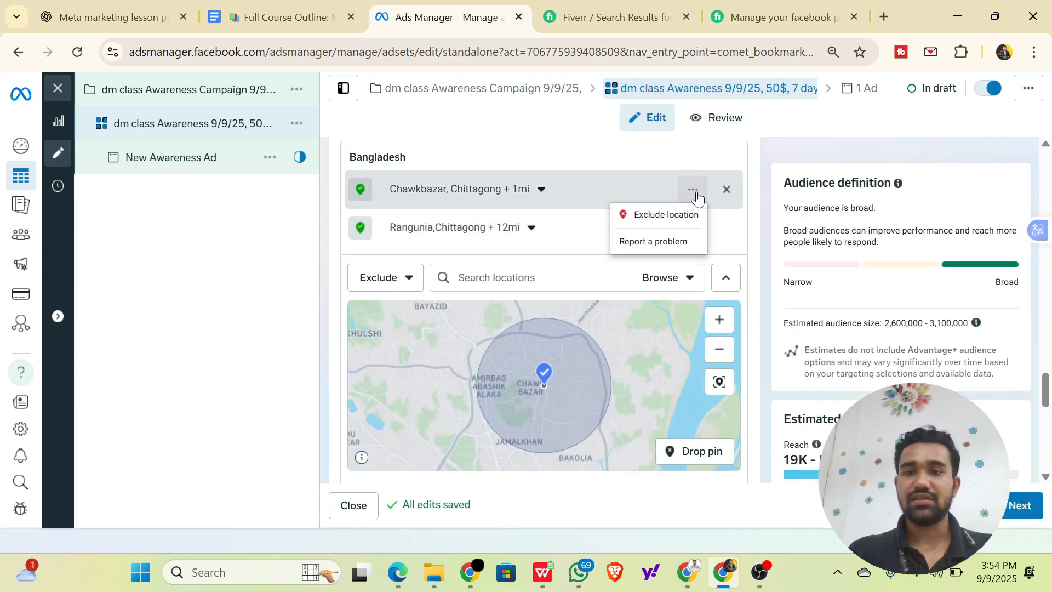
pyautogui.click(666, 214)
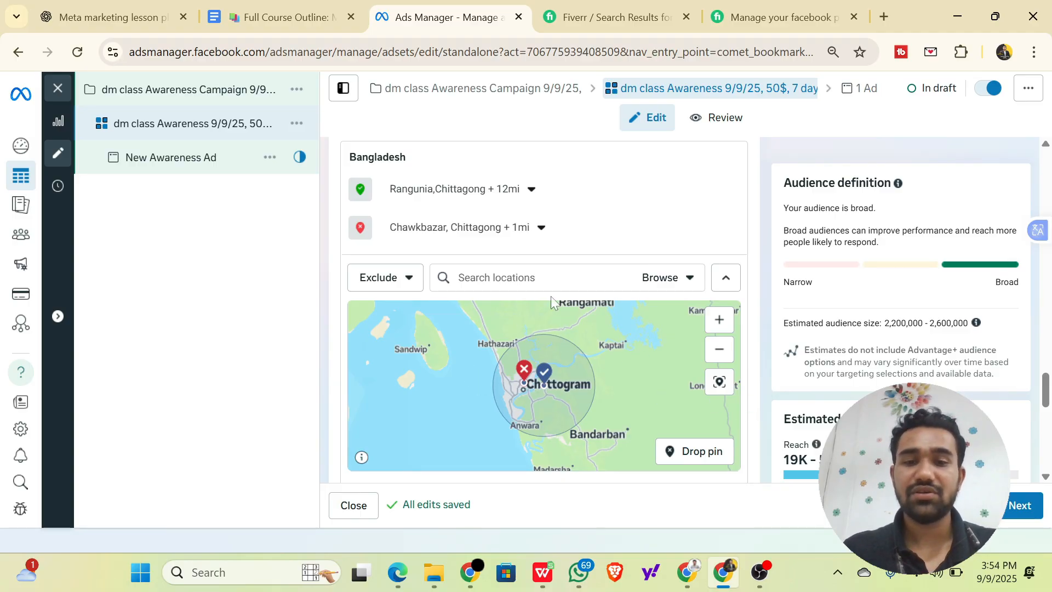
# Drop a pin on the map near Lunglei, India, and make that pinned area an included location.
pyautogui.scroll(-3, 620, 400)
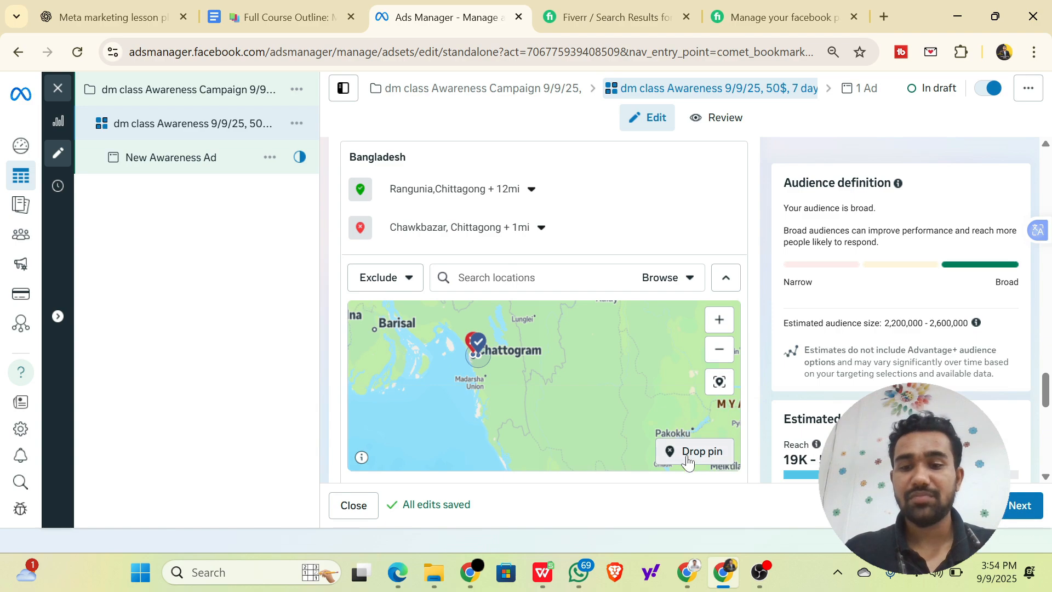
pyautogui.click(527, 318)
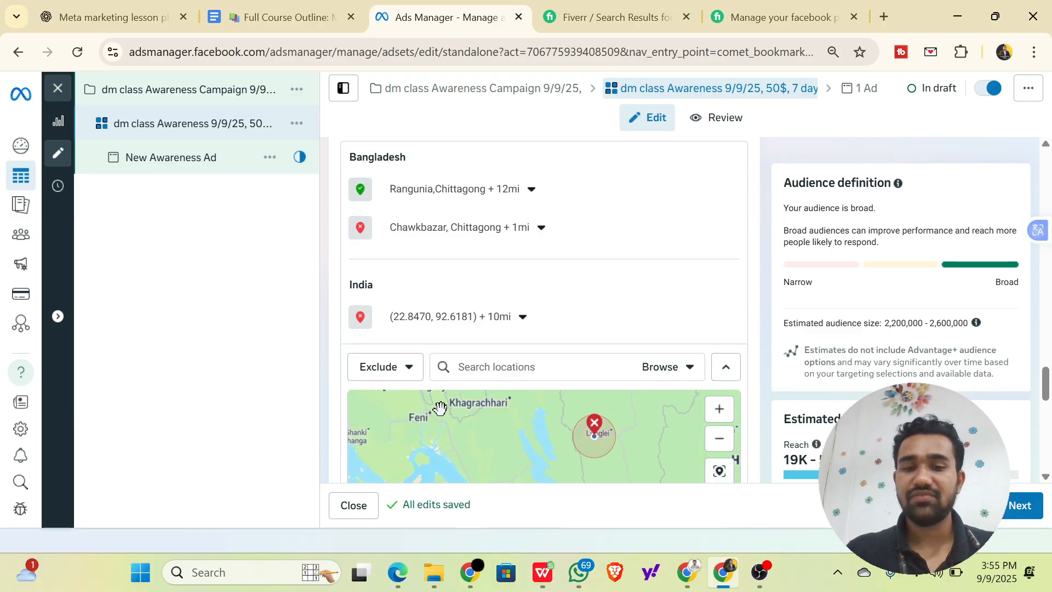
pyautogui.scroll(-1, 449, 415)
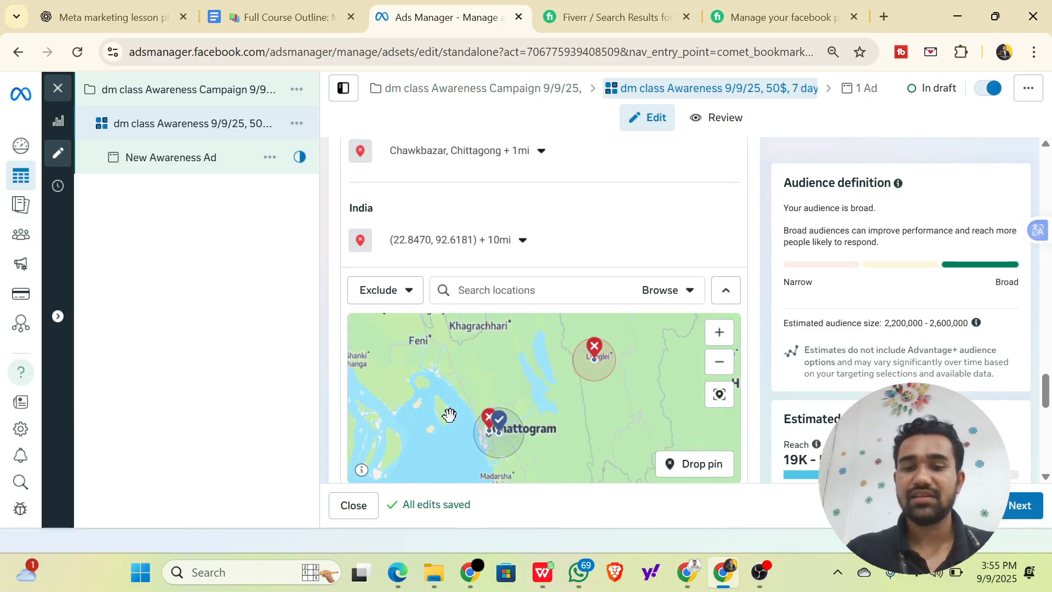
pyautogui.scroll(-3, 526, 361)
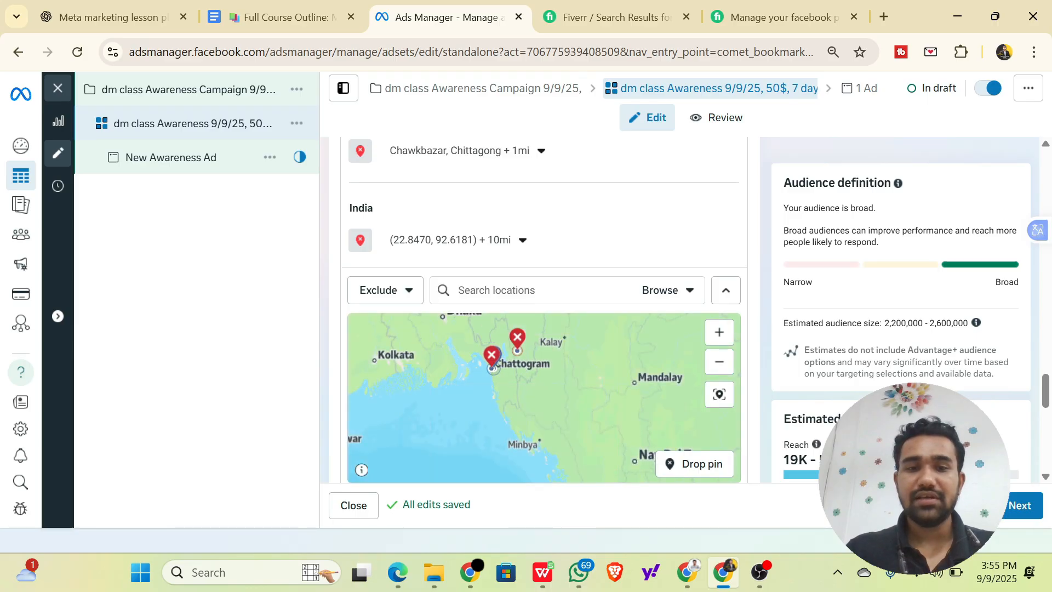
pyautogui.click(695, 239)
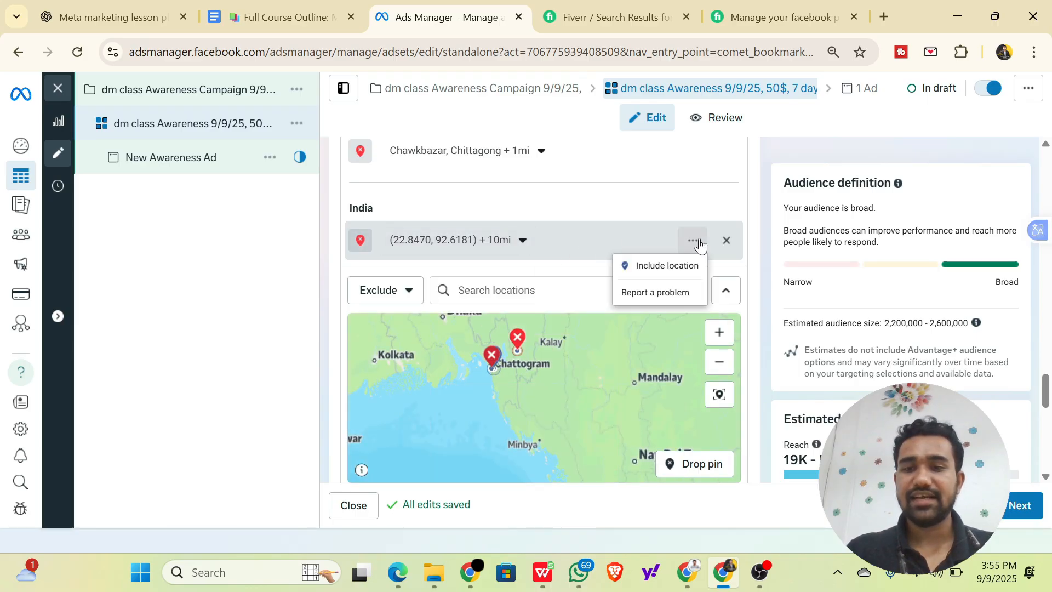
pyautogui.click(655, 266)
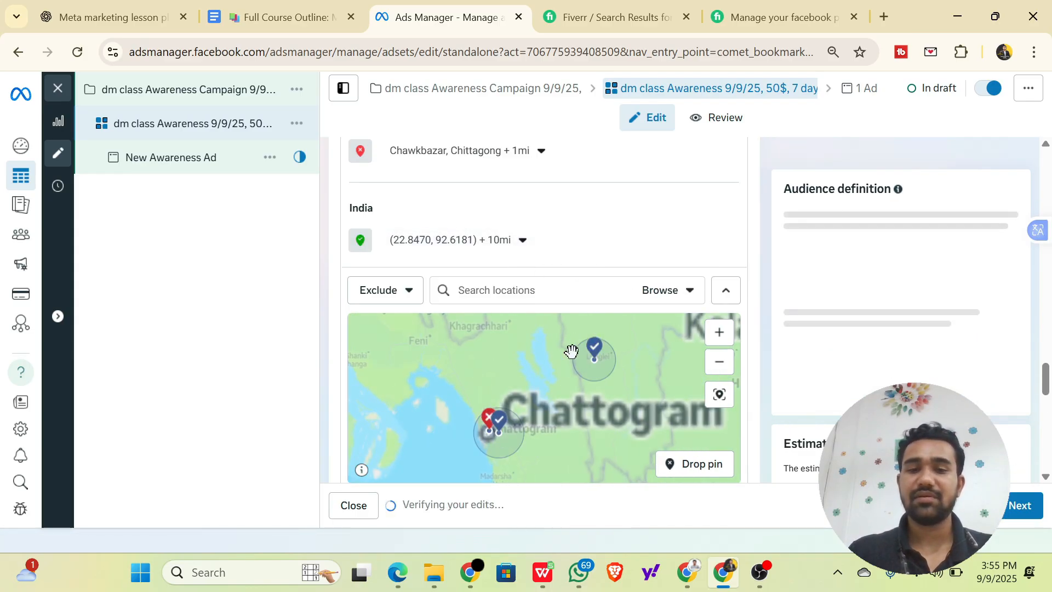
# Review the location list, the map and the India securities declaration notice in the audience section.
pyautogui.scroll(3, 640, 306)
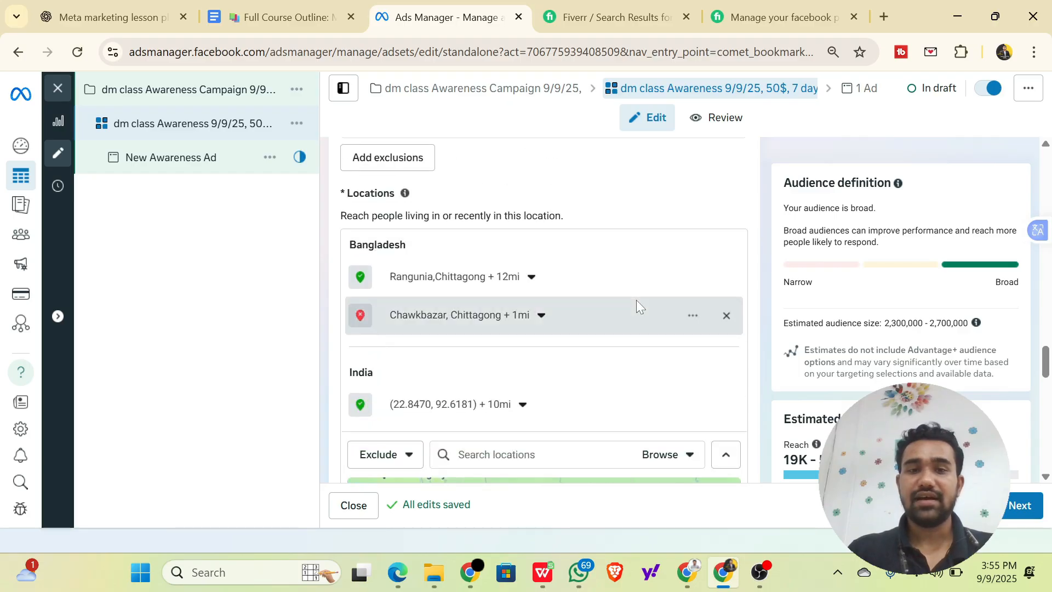
pyautogui.scroll(2, 636, 301)
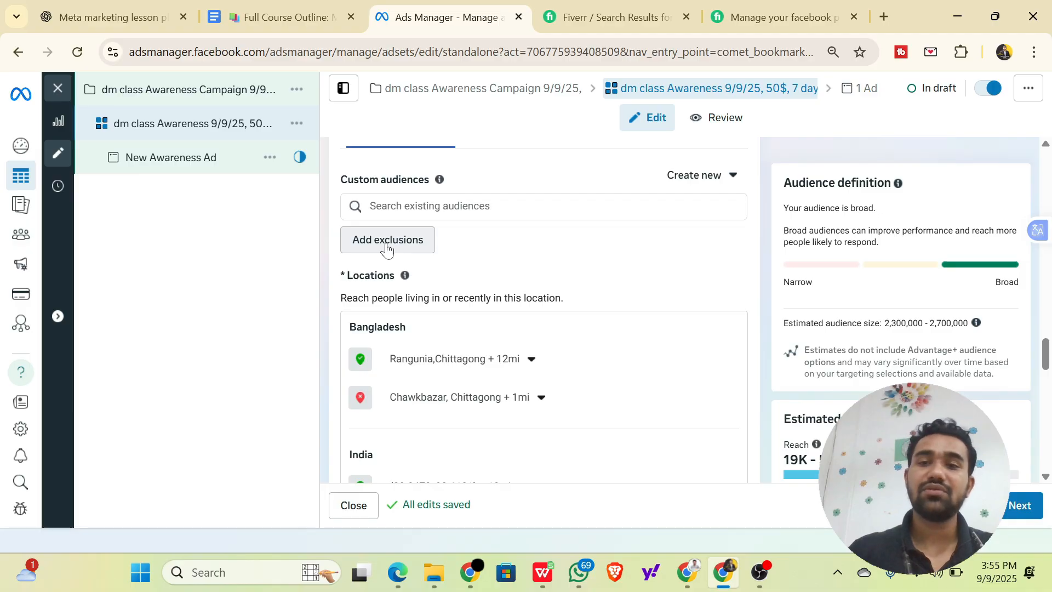
pyautogui.scroll(3, 556, 261)
pyautogui.scroll(-10, 556, 260)
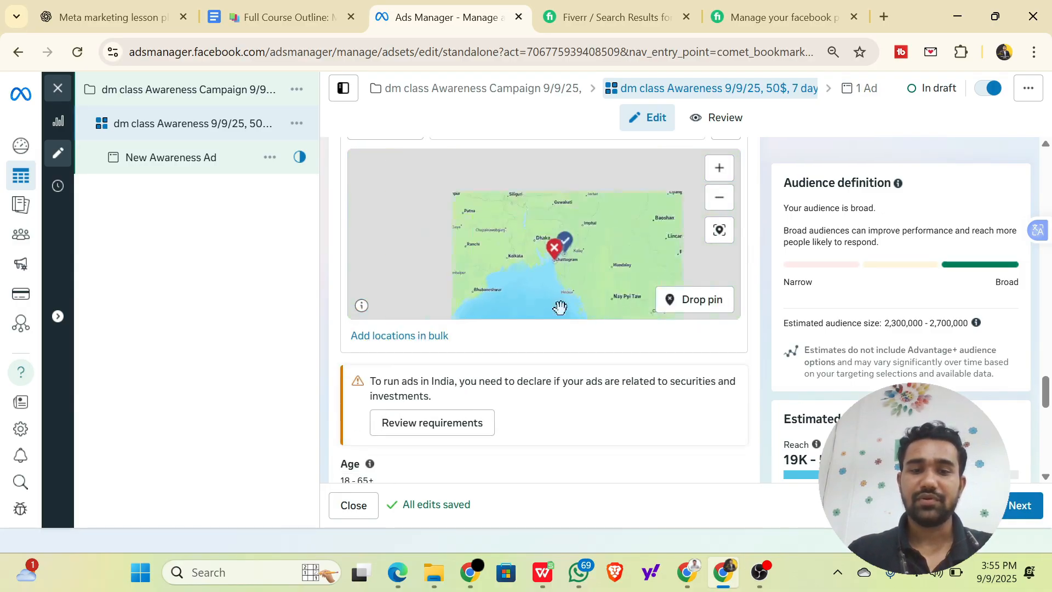
pyautogui.scroll(-3, 559, 306)
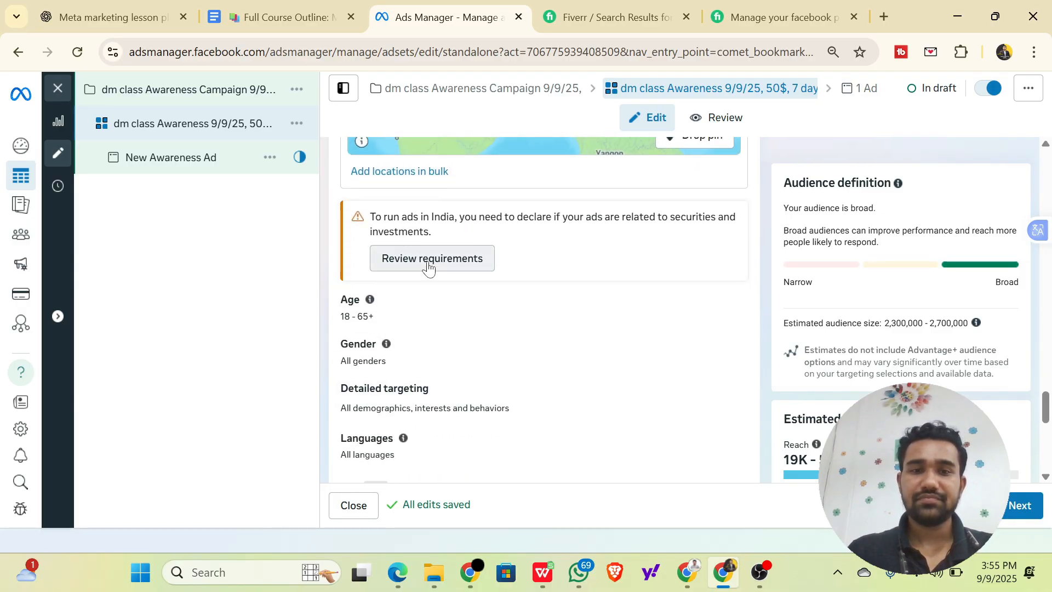
pyautogui.scroll(3, 460, 264)
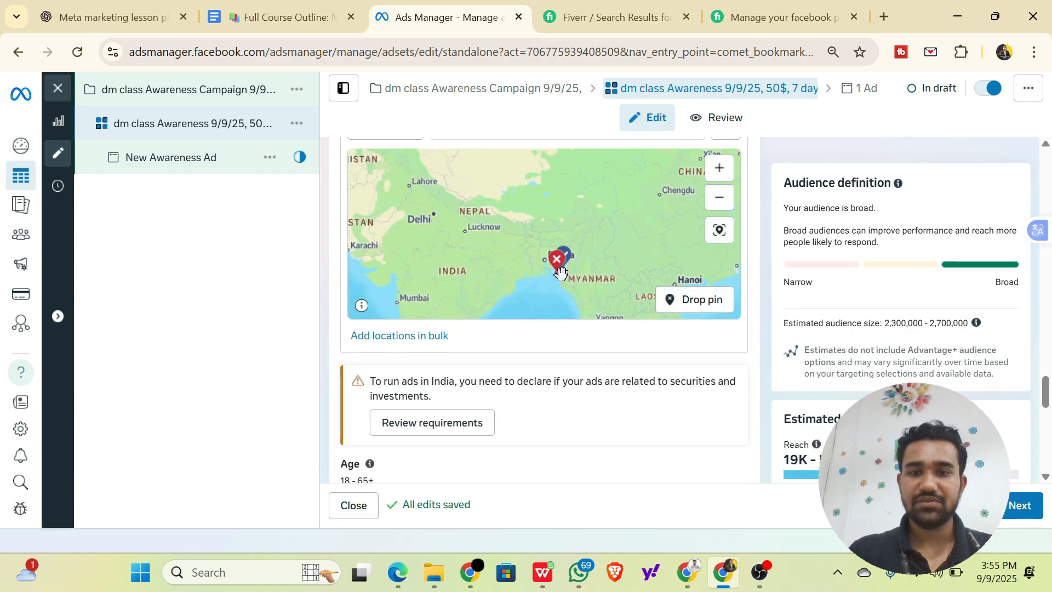
pyautogui.scroll(5, 556, 264)
pyautogui.scroll(-5, 560, 277)
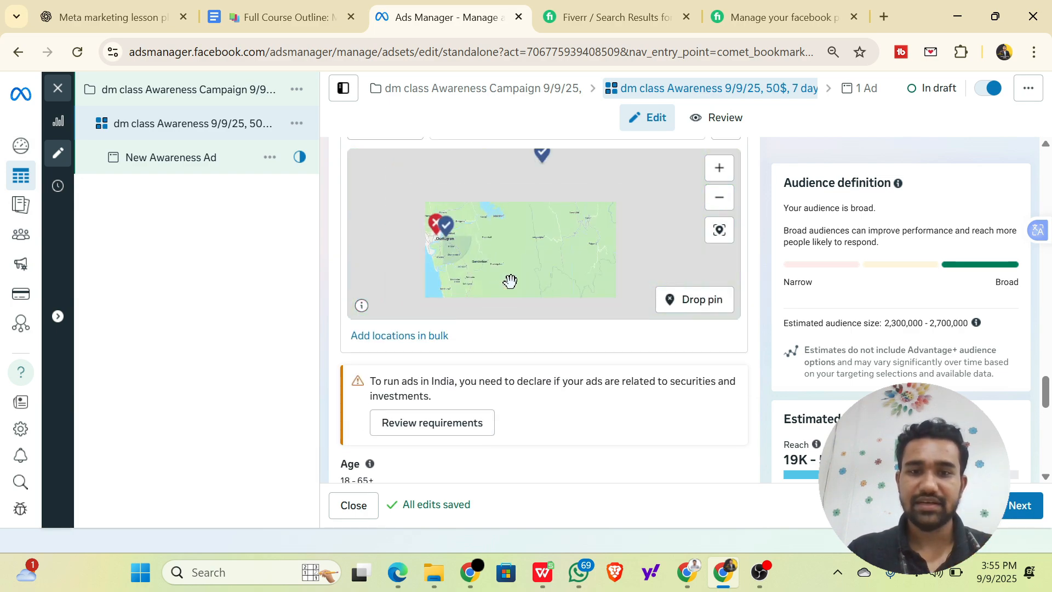
# Remove the pinned location in India from the audience locations.
pyautogui.scroll(3, 710, 250)
pyautogui.scroll(1, 474, 227)
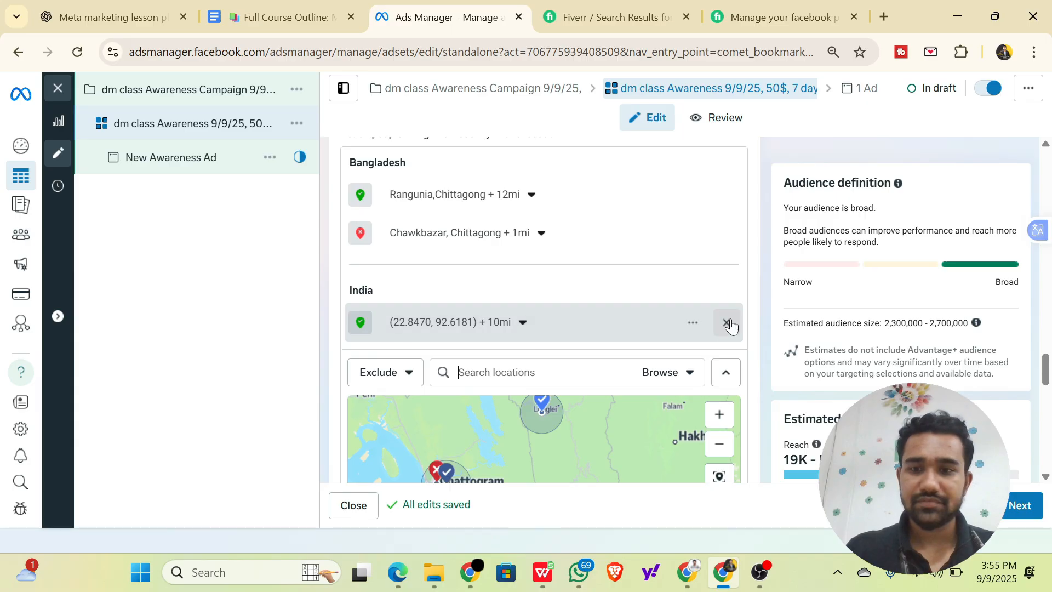
pyautogui.click(727, 323)
pyautogui.scroll(-2, 601, 335)
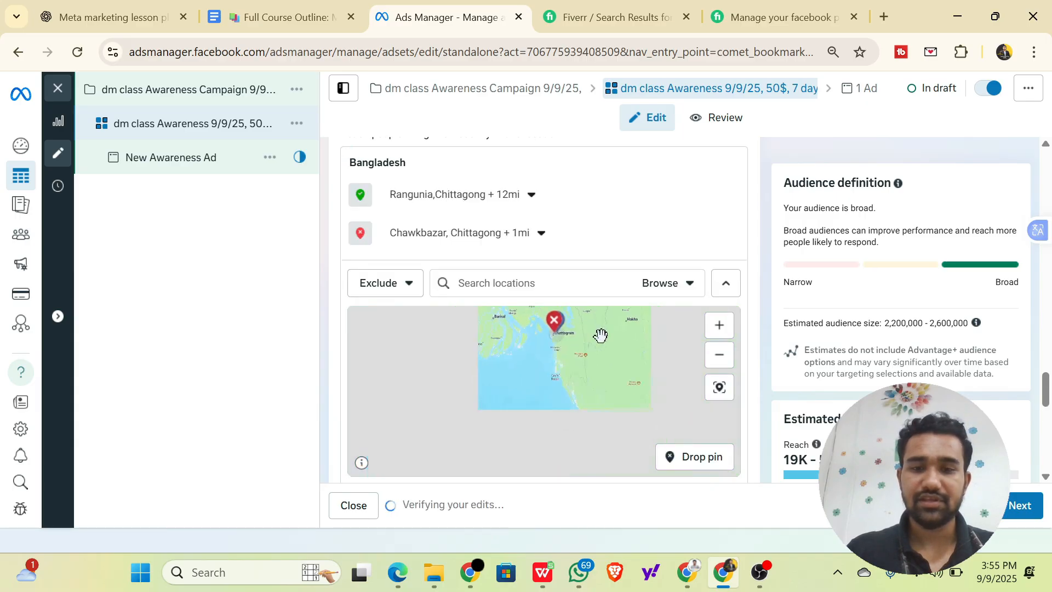
# Set the audience age range to 20 to 35.
pyautogui.scroll(-5, 422, 352)
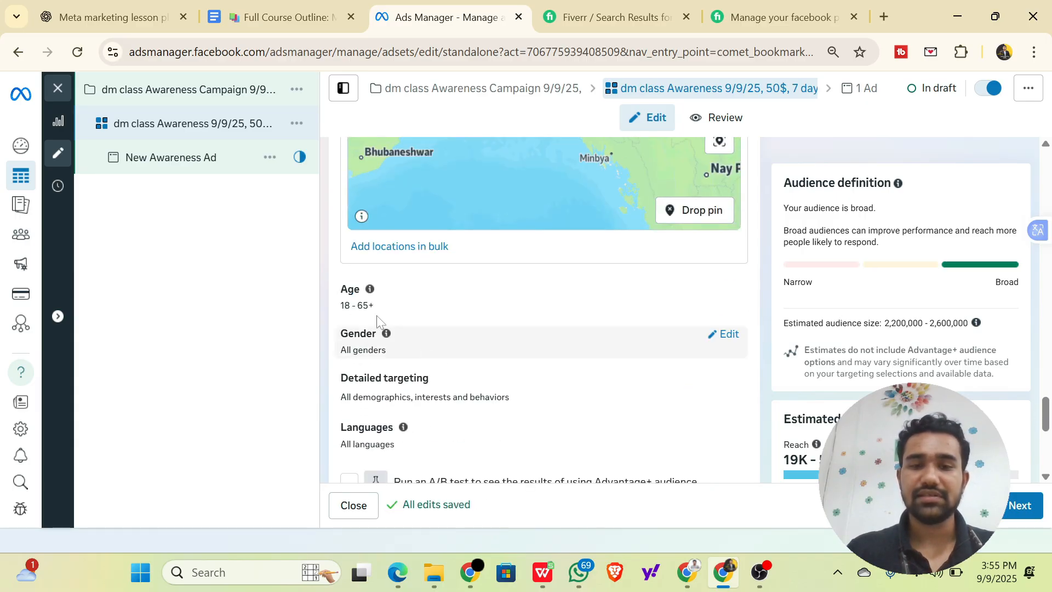
pyautogui.click(721, 293)
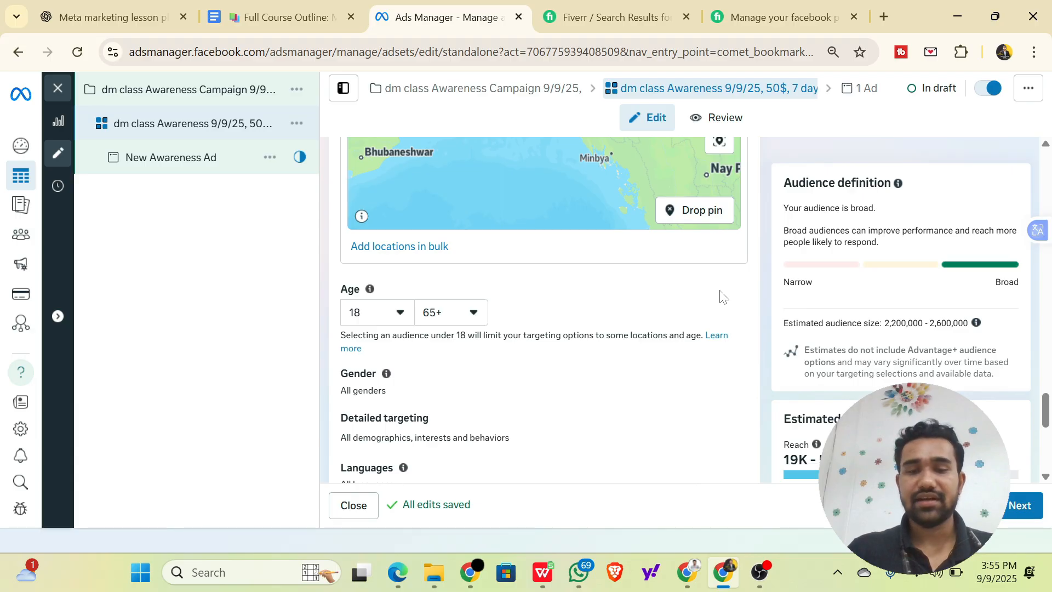
pyautogui.click(412, 312)
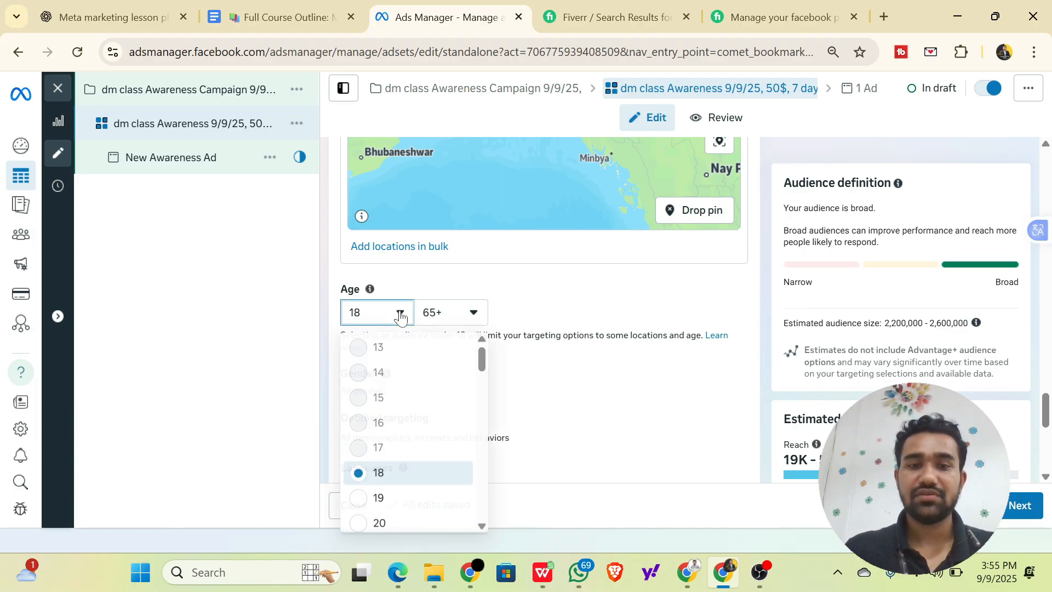
pyautogui.scroll(-2, 405, 471)
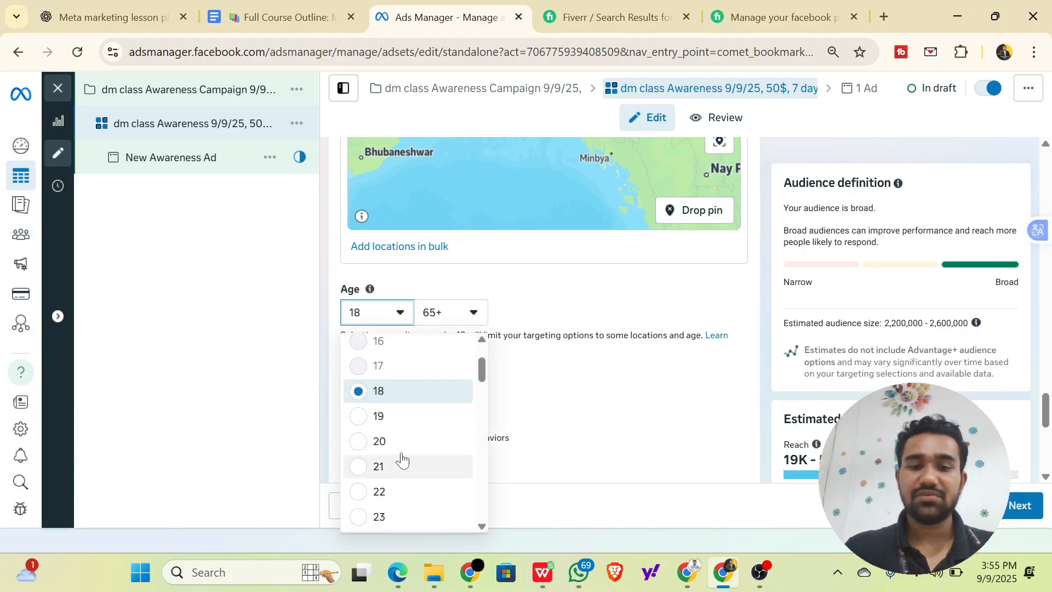
pyautogui.press('Return')
pyautogui.click(474, 315)
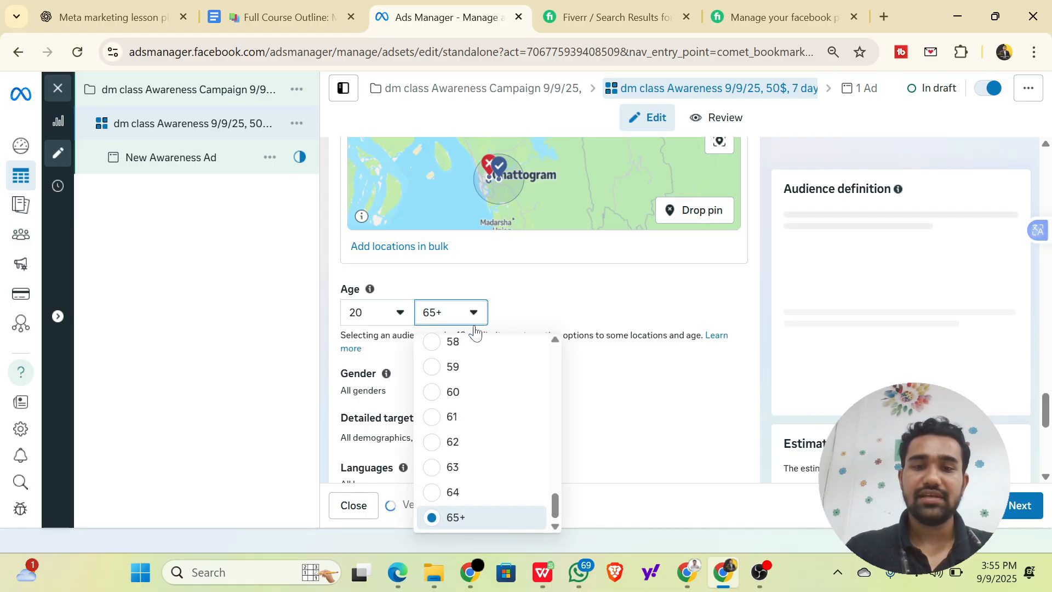
pyautogui.scroll(10, 481, 458)
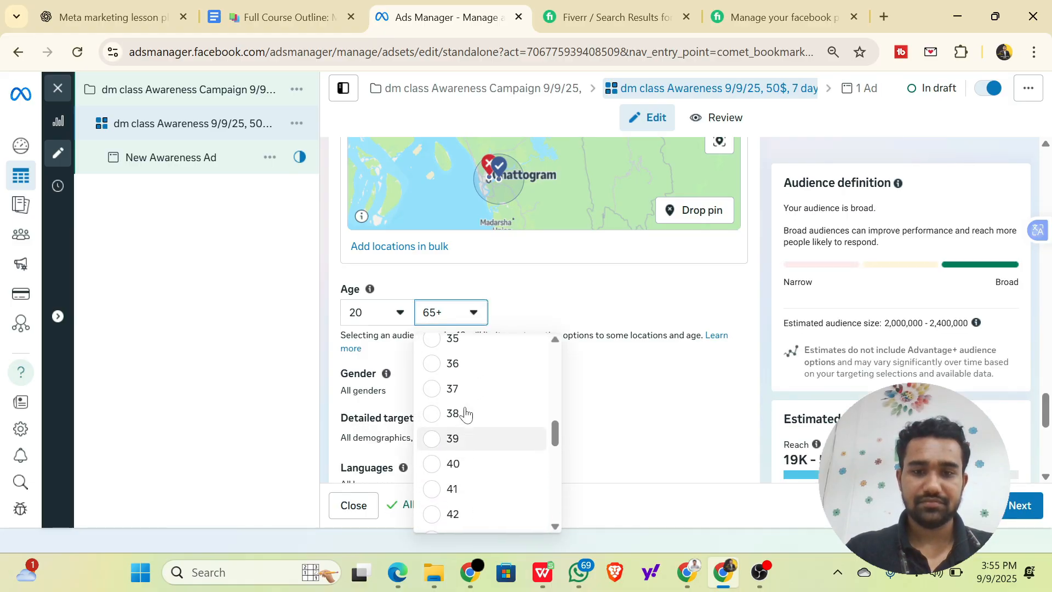
pyautogui.scroll(1, 466, 413)
pyautogui.press('Return')
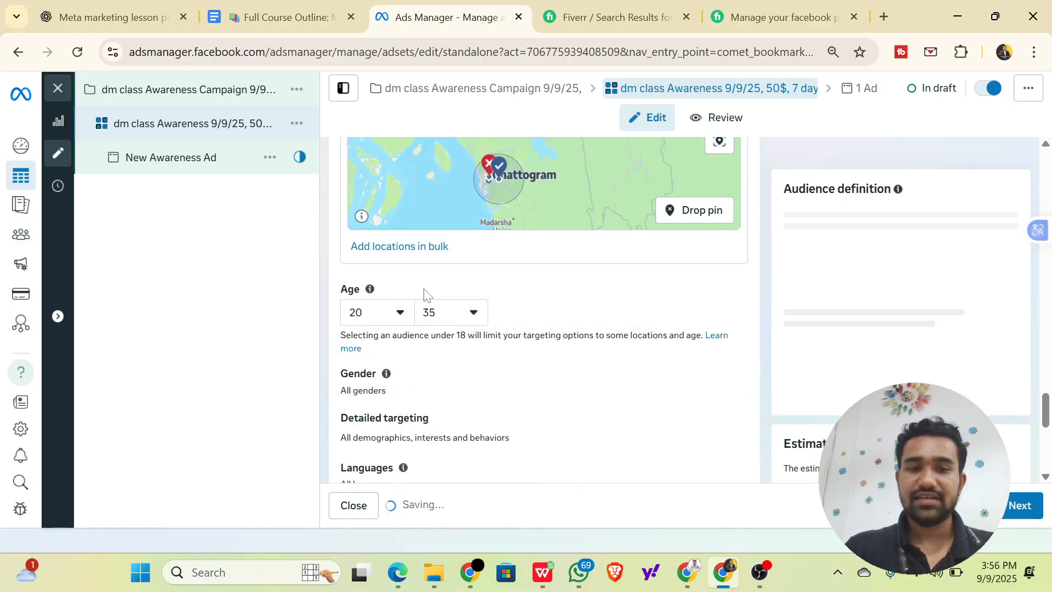
# Restrict the audience gender to Men.
pyautogui.scroll(-2, 427, 295)
pyautogui.click(395, 308)
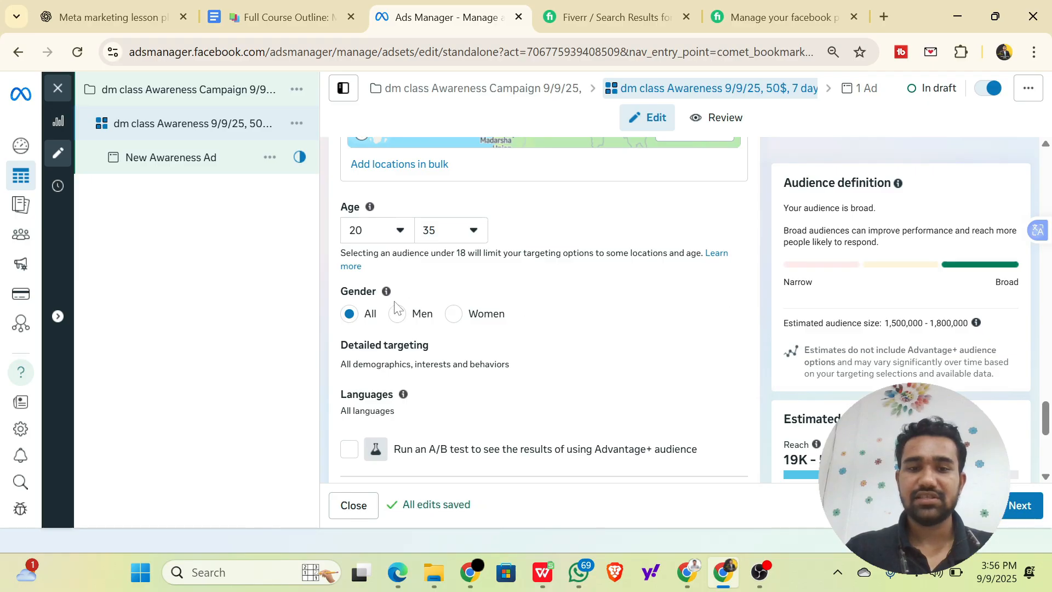
pyautogui.click(398, 315)
# Open the audience's detailed targeting for editing and review the suggested demographics, interests and behaviors.
pyautogui.scroll(-3, 416, 312)
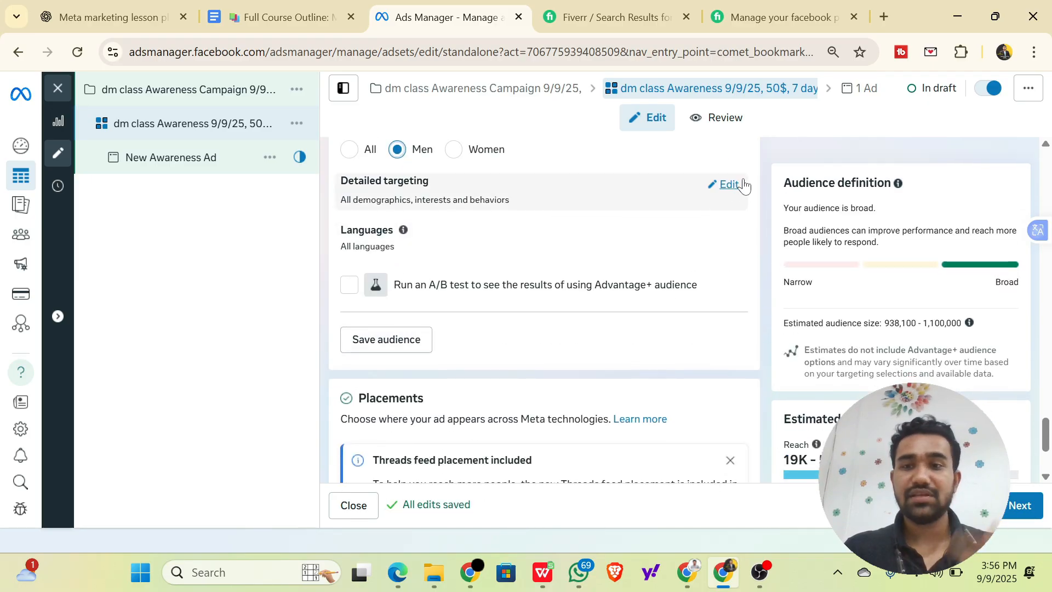
pyautogui.click(731, 186)
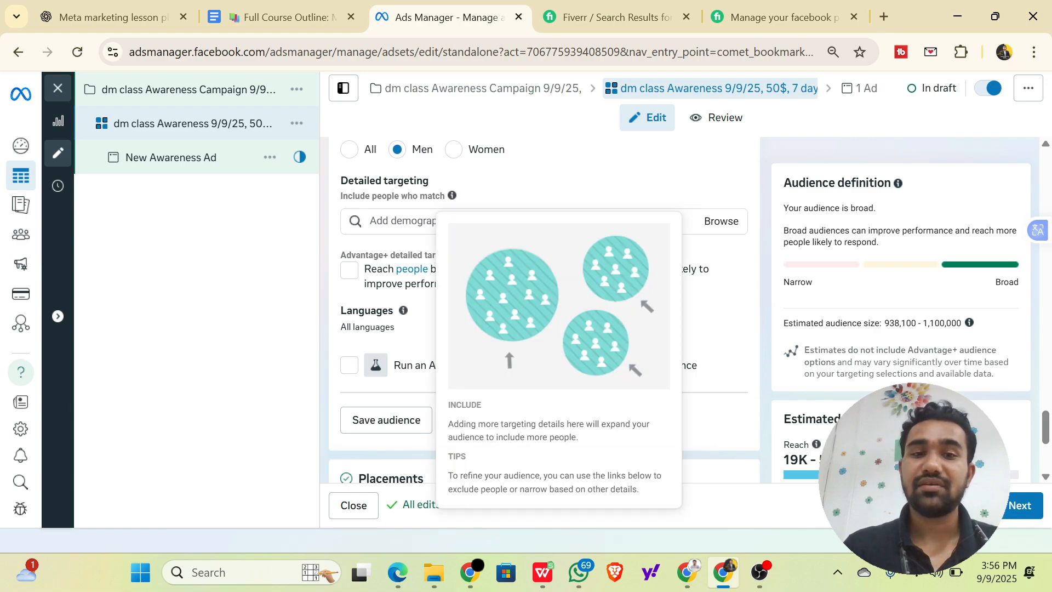
pyautogui.click(370, 221)
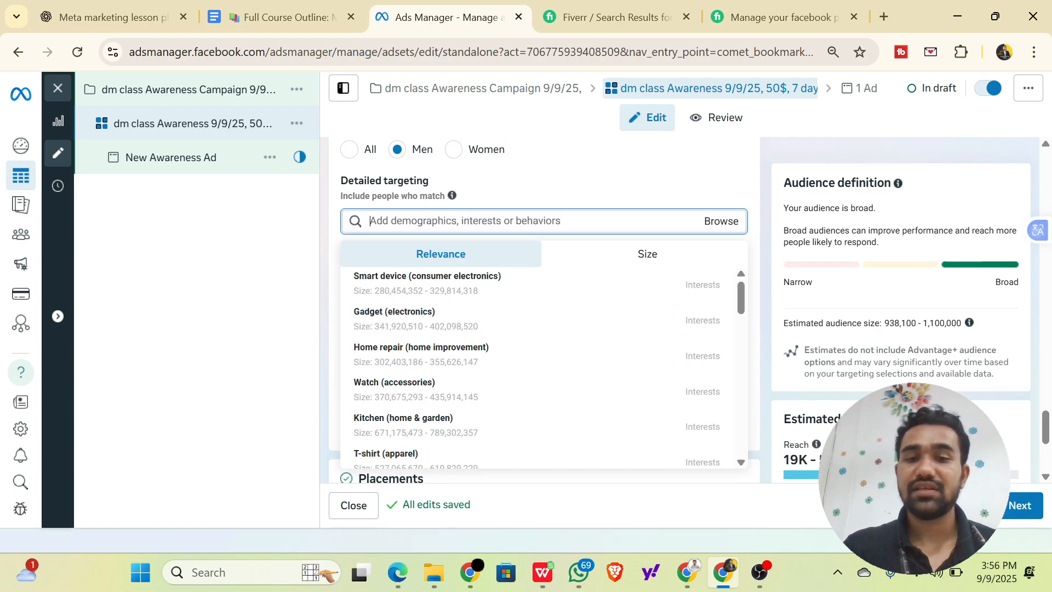
pyautogui.moveTo(445, 274)
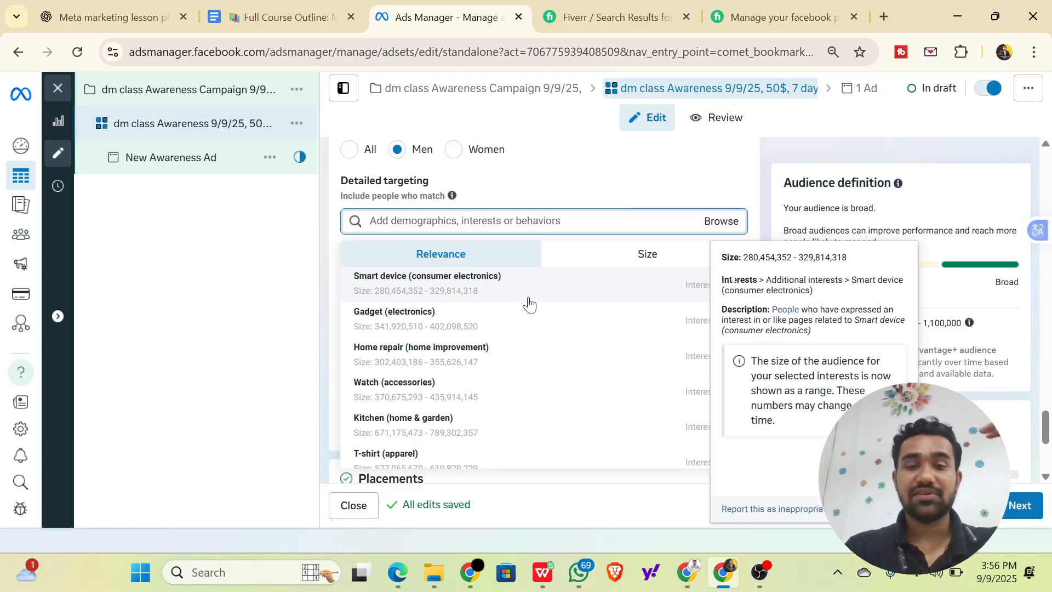
pyautogui.scroll(-10, 528, 304)
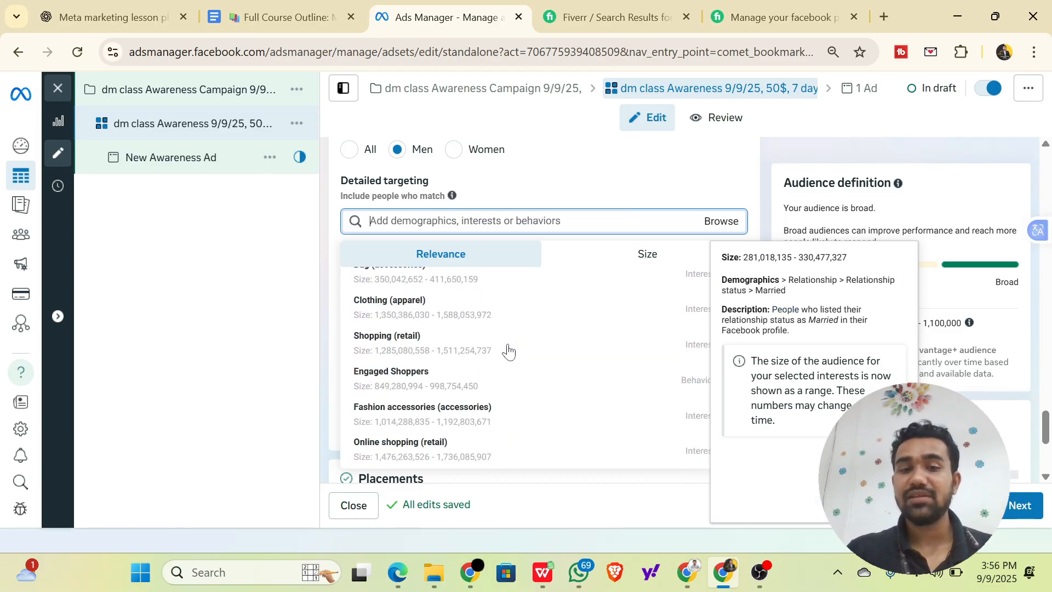
# Browse the Demographics, Interests and Behaviors categories available for detailed targeting.
pyautogui.click(724, 223)
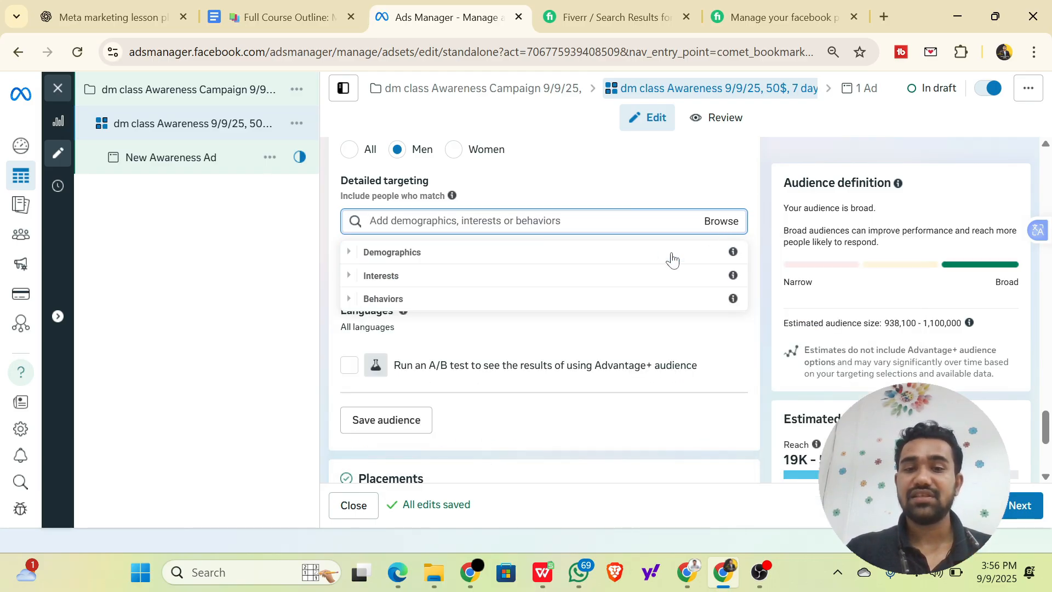
pyautogui.click(432, 258)
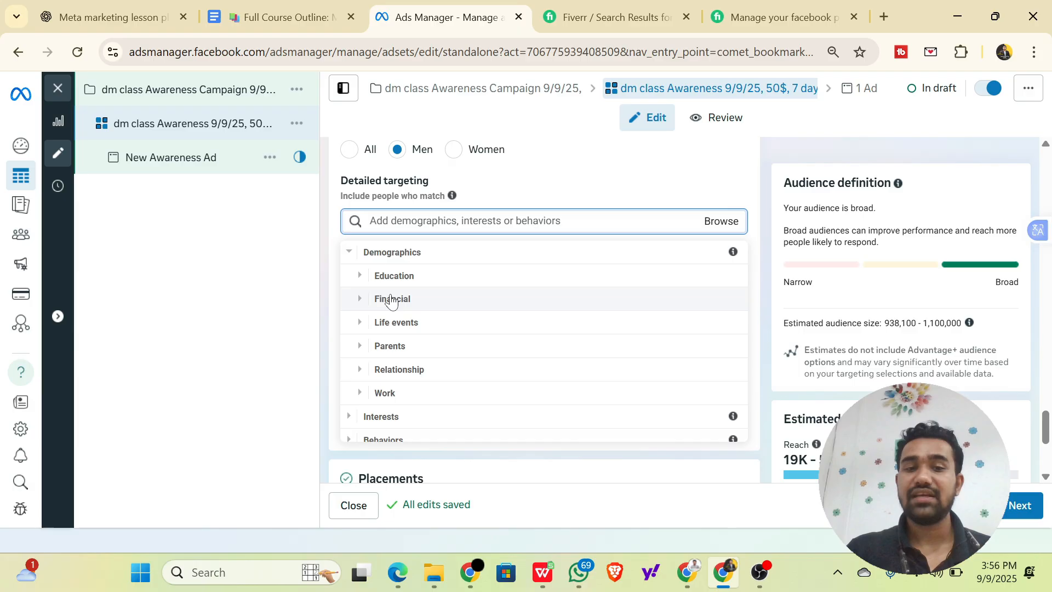
pyautogui.click(387, 253)
pyautogui.click(387, 277)
pyautogui.click(385, 253)
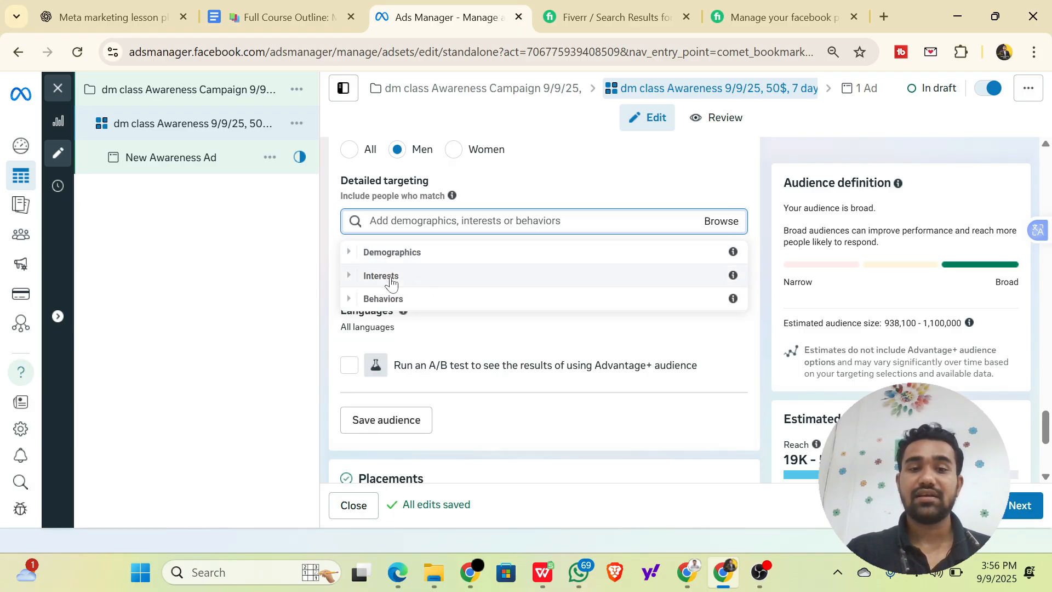
pyautogui.click(390, 297)
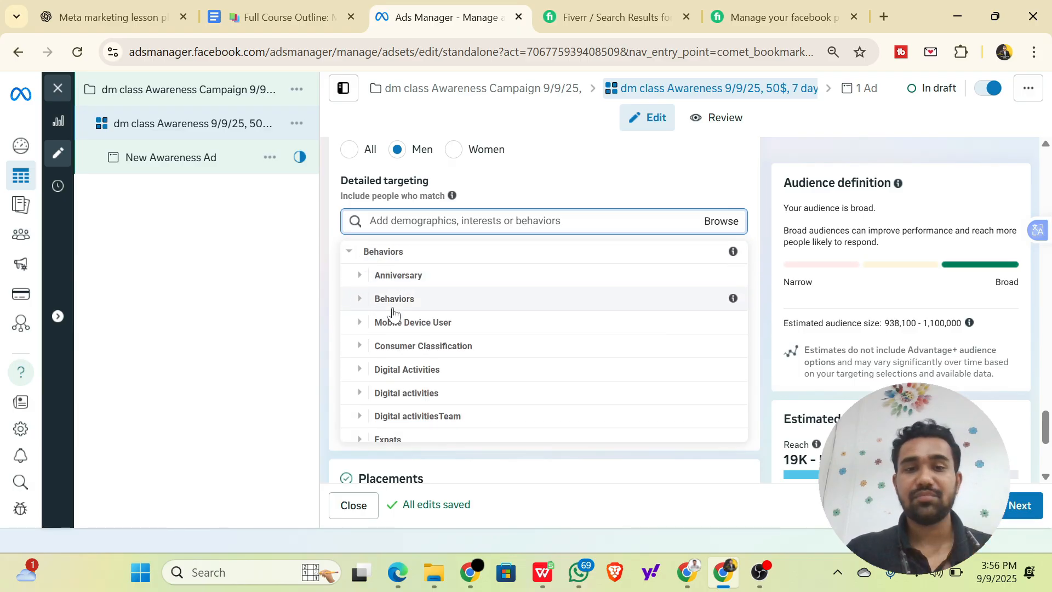
pyautogui.click(387, 256)
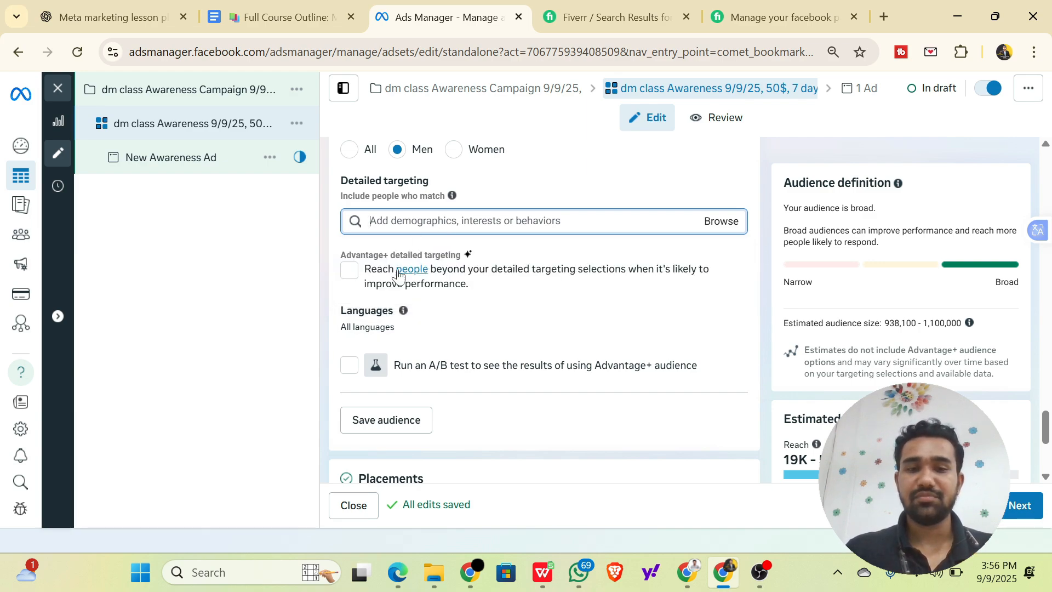
# Open the audience's language setting for editing and look at the Advantage+ audience A/B test option.
pyautogui.scroll(-2, 407, 275)
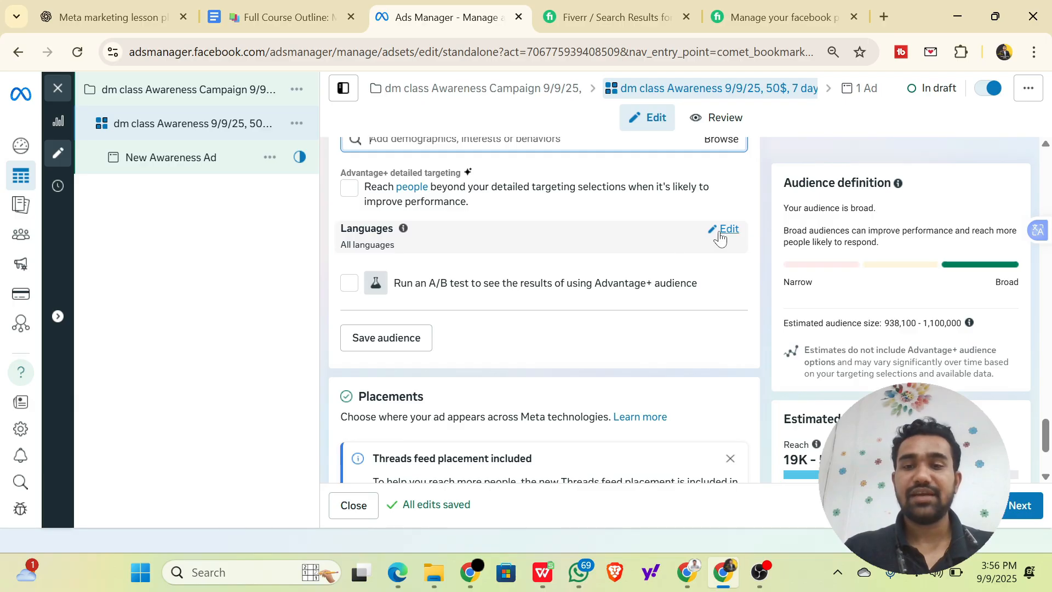
pyautogui.click(720, 236)
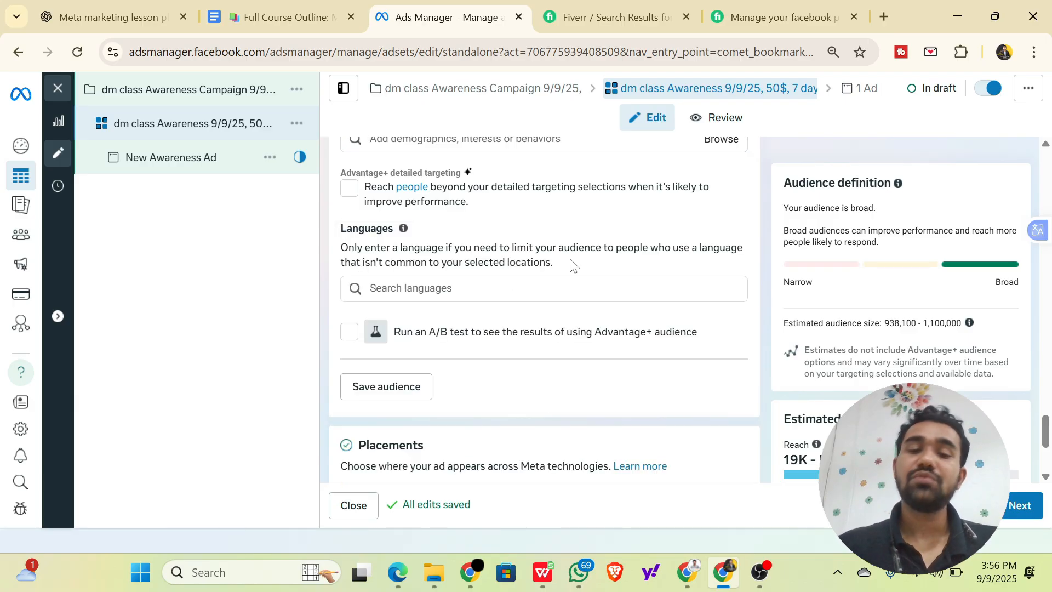
pyautogui.click(413, 289)
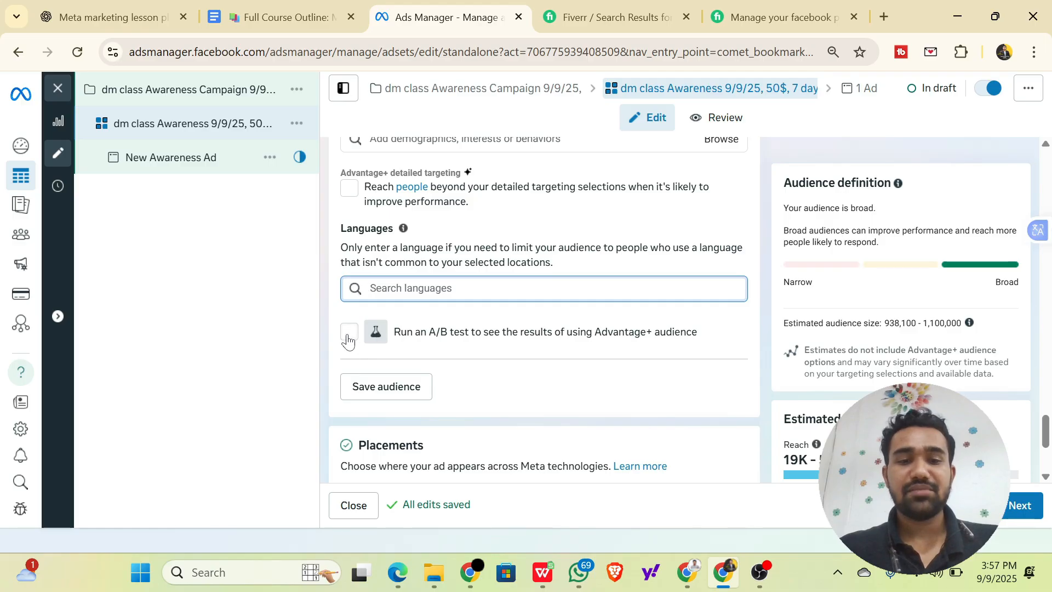
pyautogui.moveTo(347, 340)
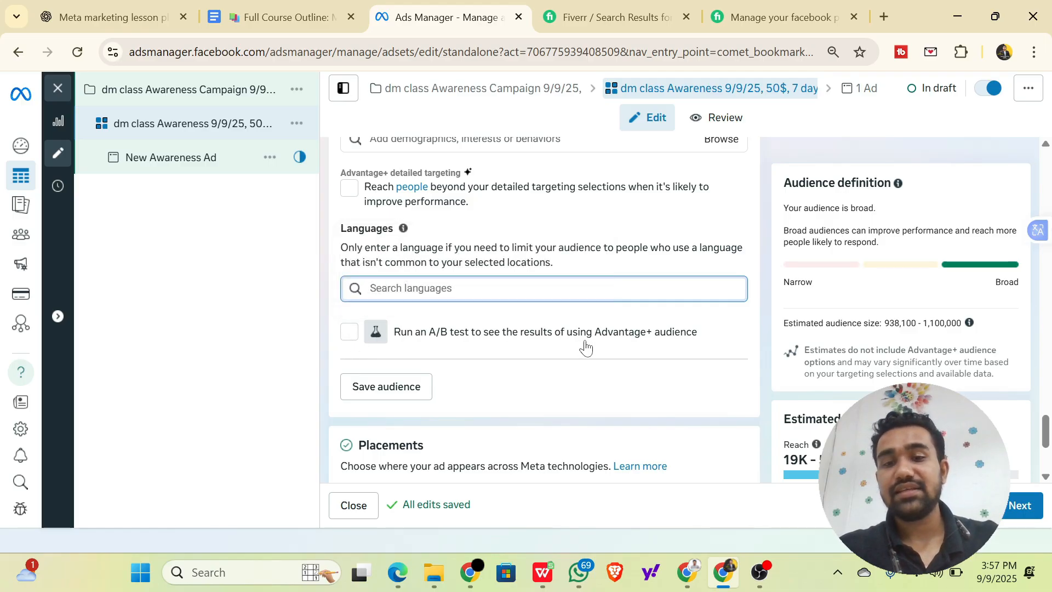
# Review the ad set's scheduled budget increase, audience settings and placements section.
pyautogui.scroll(10, 357, 334)
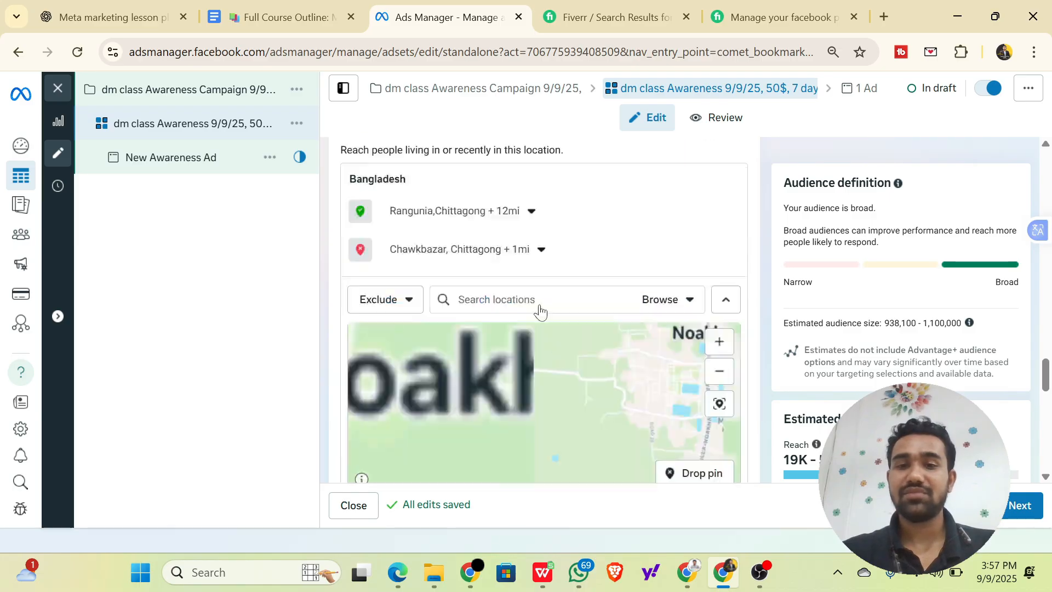
pyautogui.scroll(10, 535, 303)
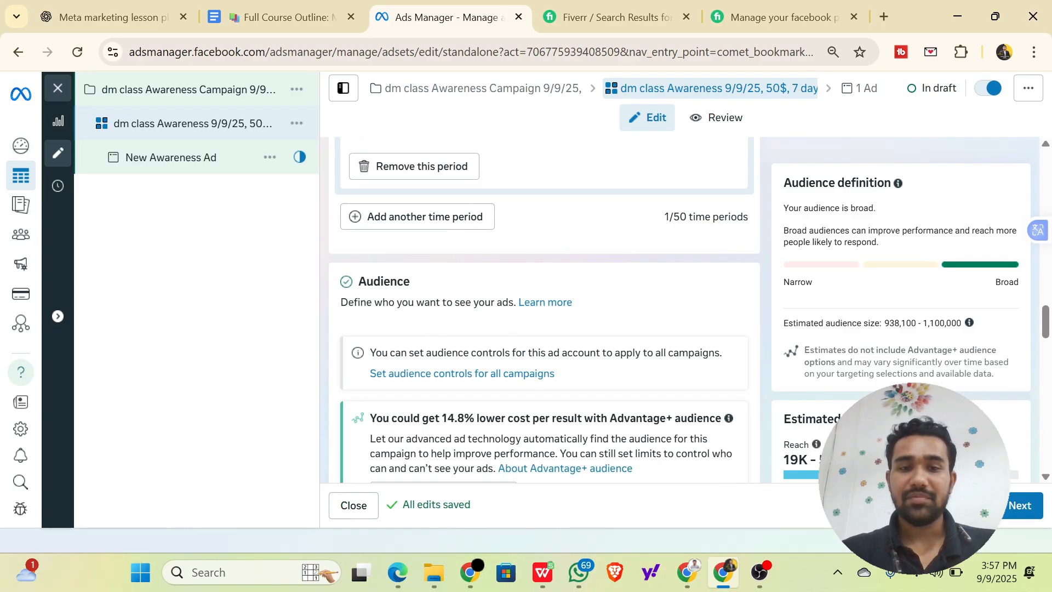
pyautogui.scroll(4, 538, 363)
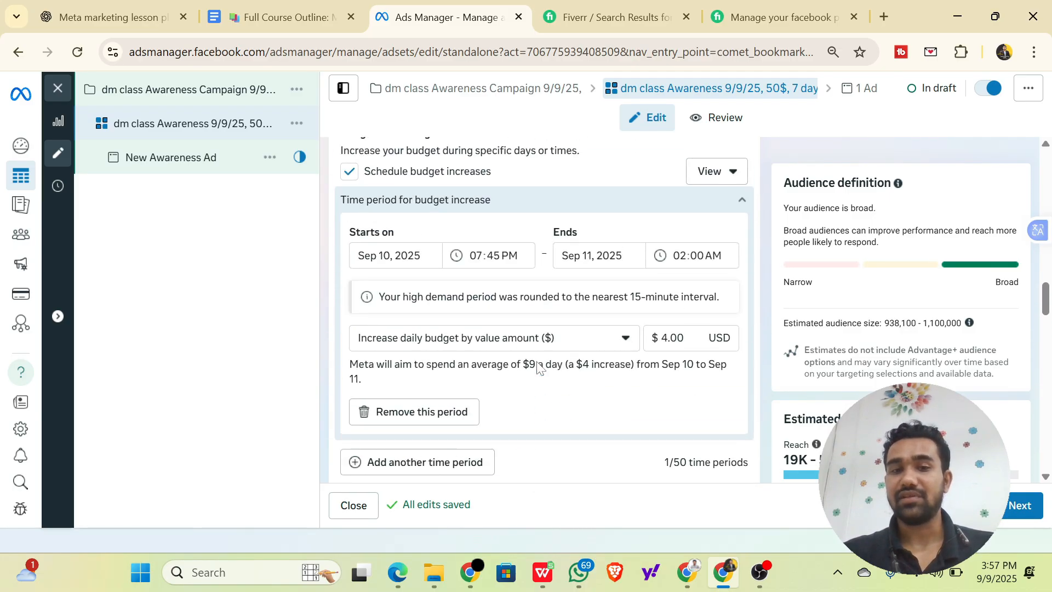
pyautogui.scroll(-8, 539, 370)
pyautogui.scroll(-15, 538, 378)
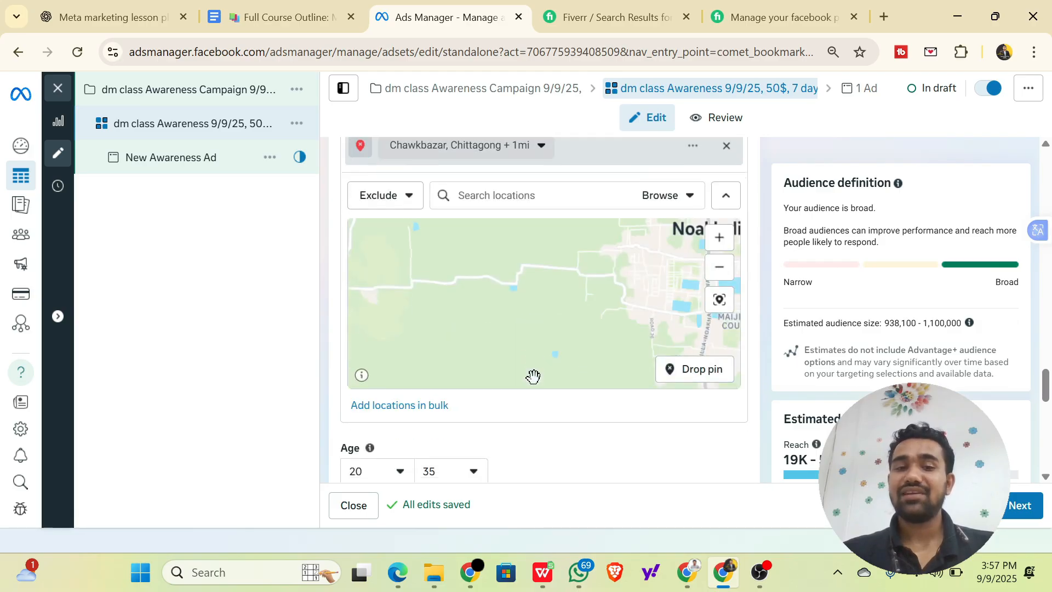
pyautogui.scroll(-1, 535, 394)
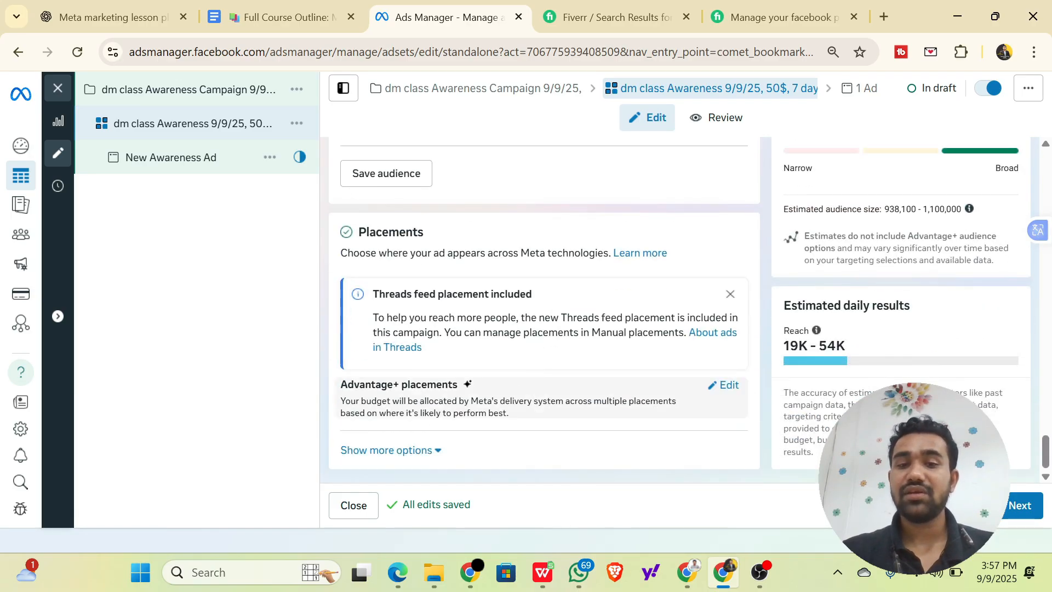
pyautogui.scroll(10, 629, 390)
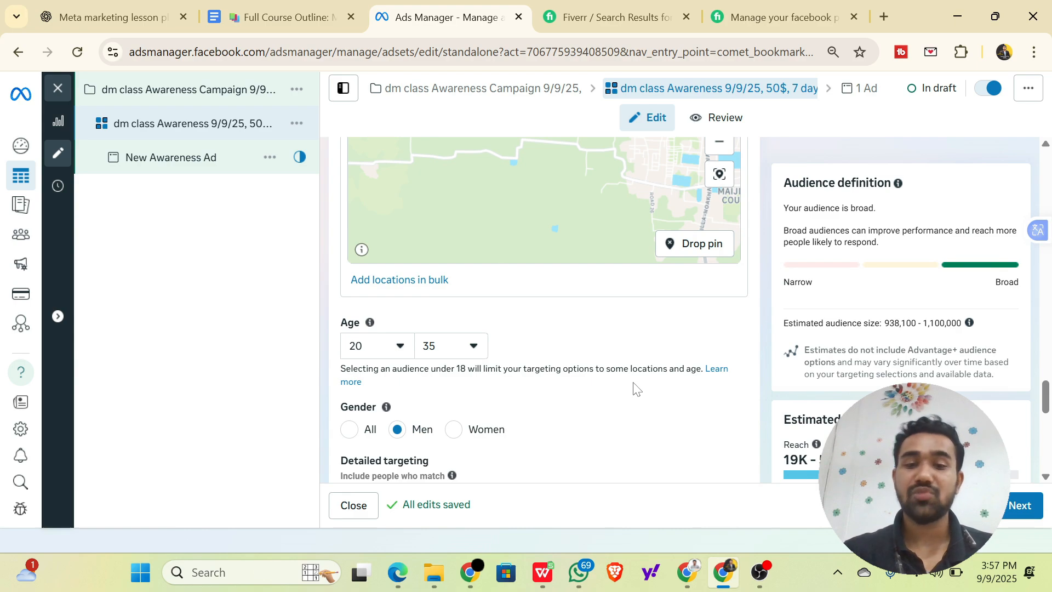
pyautogui.scroll(-6, 636, 389)
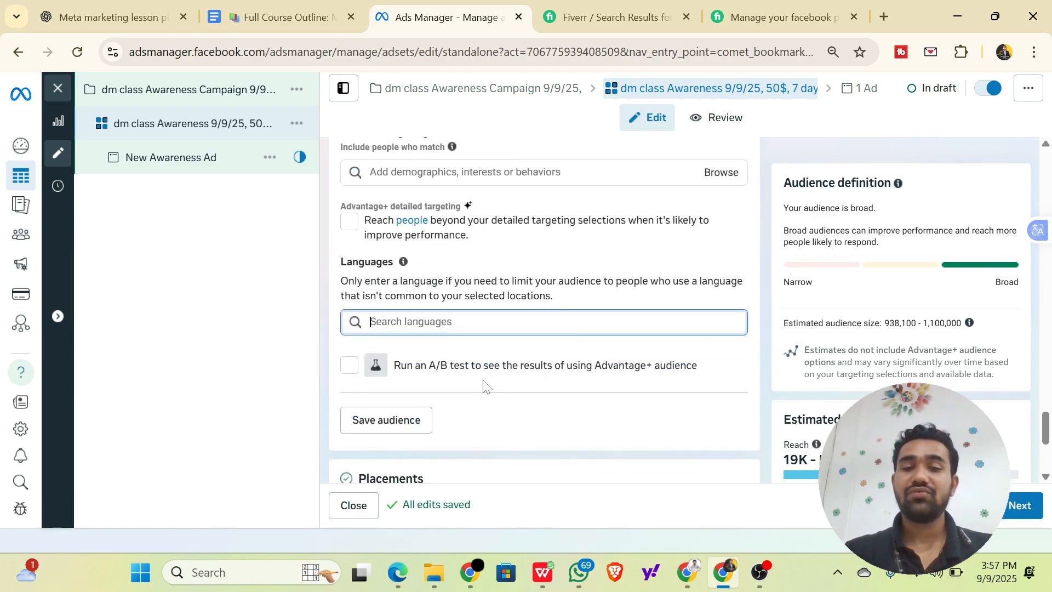
# Turn on the Advantage+ audience A/B test to examine its duration, versions and budget split, and turn it off again.
pyautogui.click(348, 370)
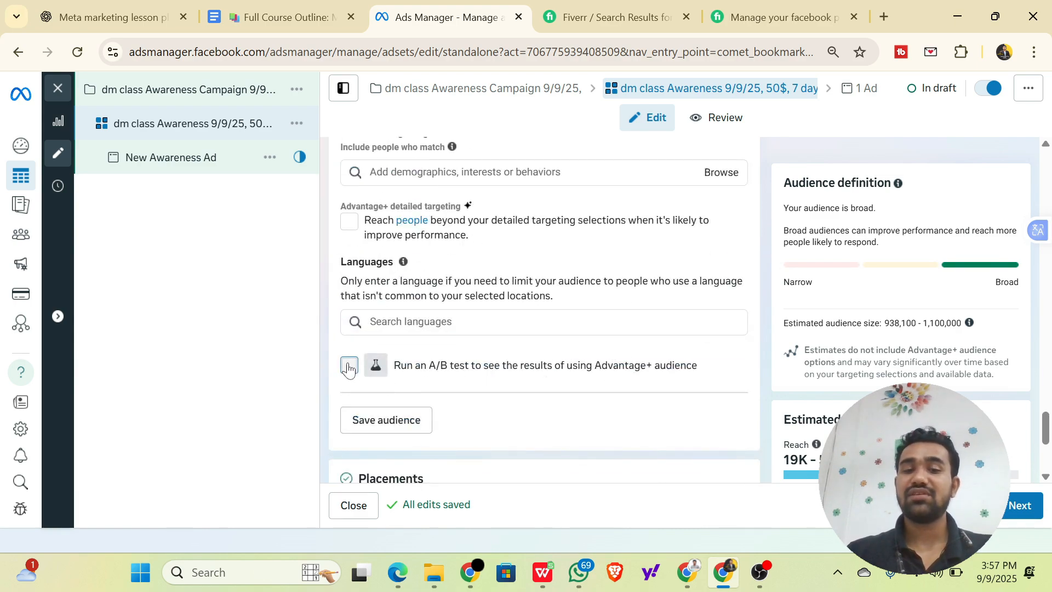
pyautogui.scroll(-3, 348, 371)
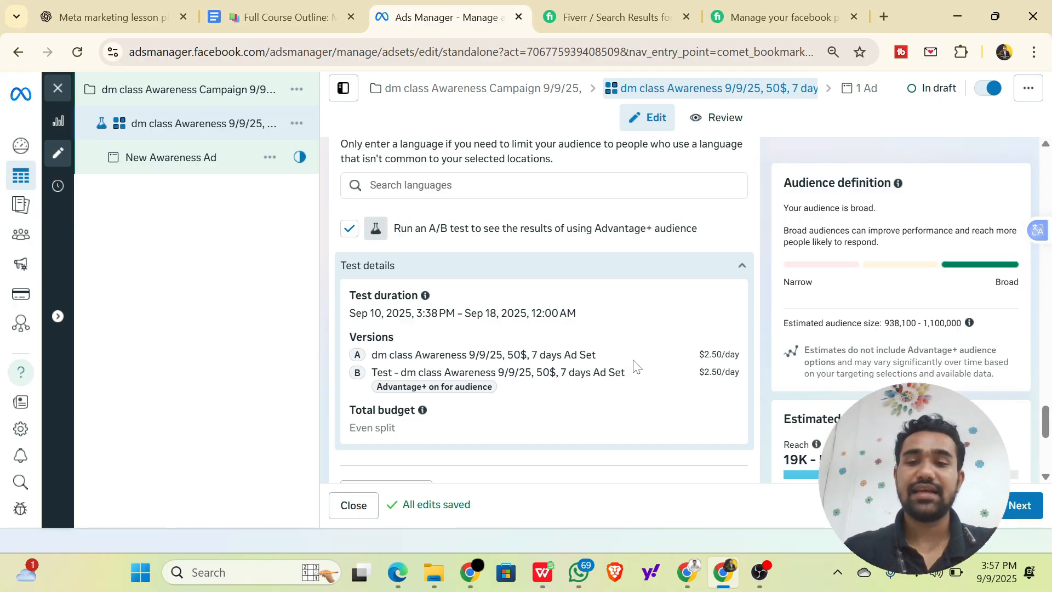
pyautogui.scroll(-3, 390, 349)
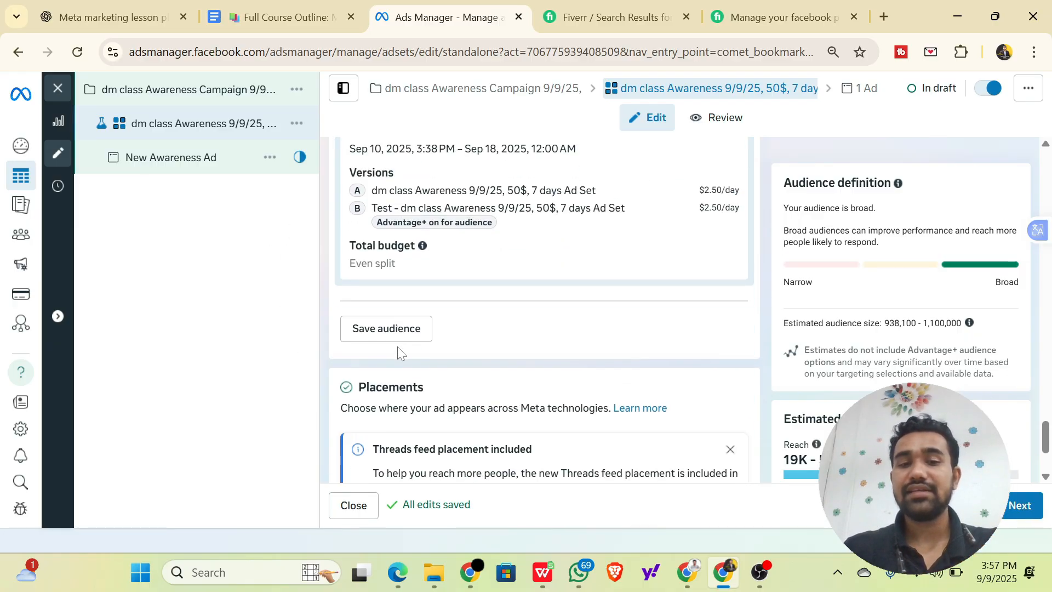
pyautogui.scroll(3, 390, 350)
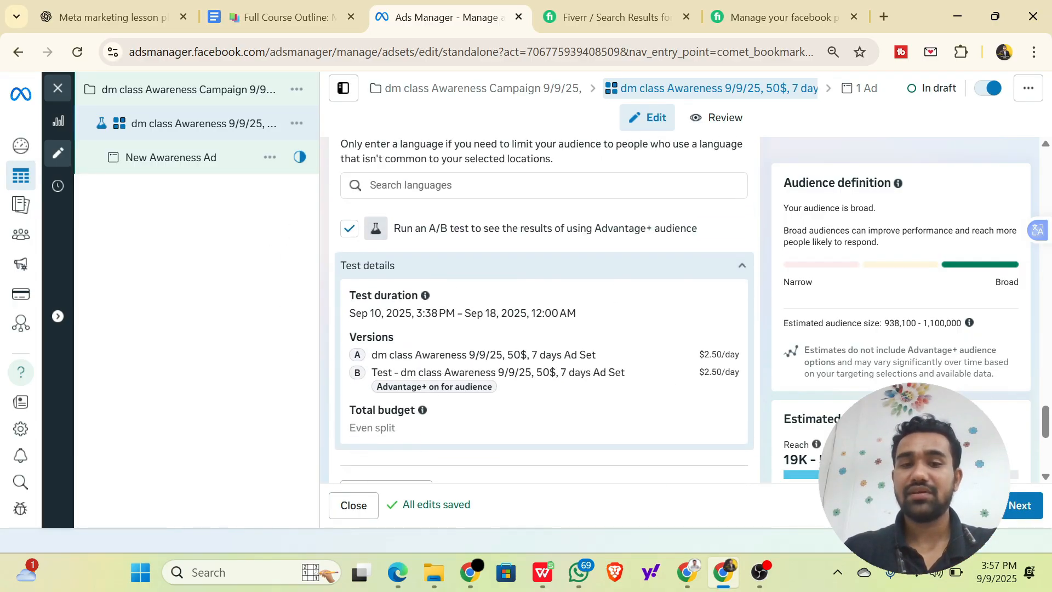
pyautogui.click(349, 228)
# Dismiss the Threads feed placement notice and switch the ad set from Advantage+ placements to manual placements.
pyautogui.scroll(-4, 439, 271)
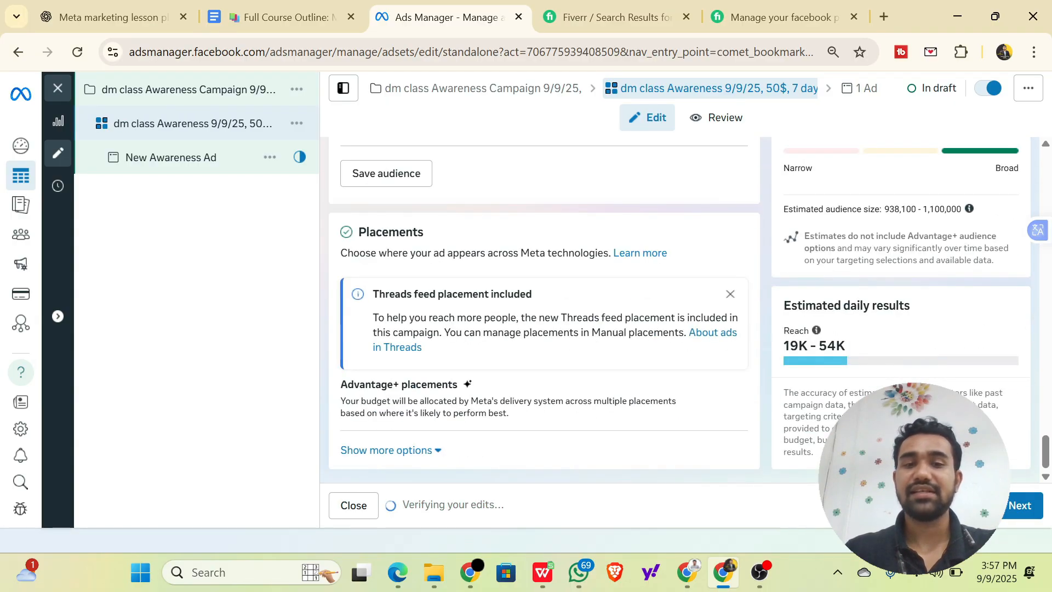
pyautogui.click(730, 294)
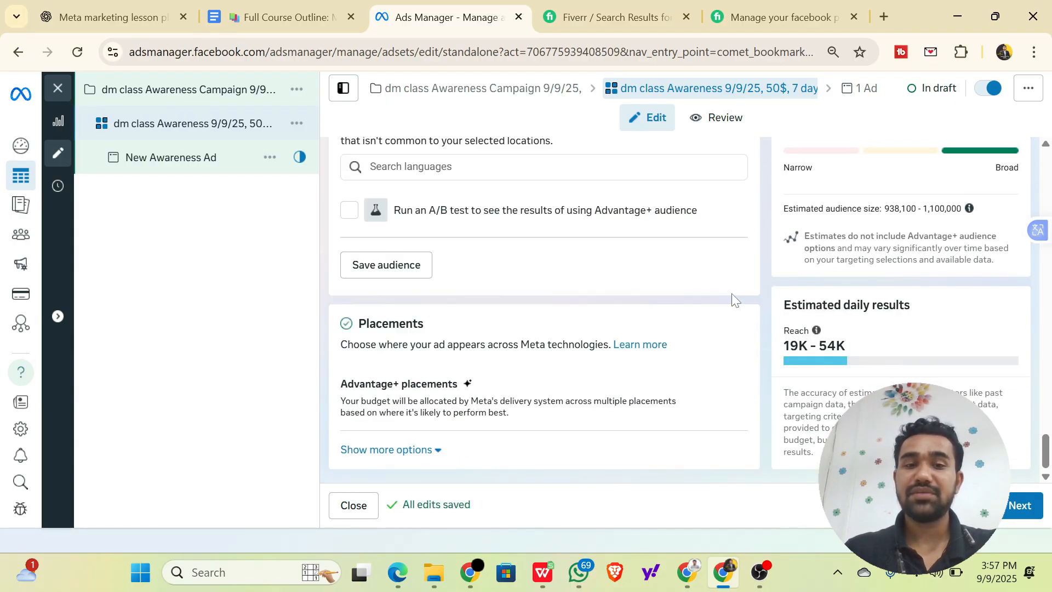
pyautogui.moveTo(341, 390); pyautogui.dragTo(460, 384)
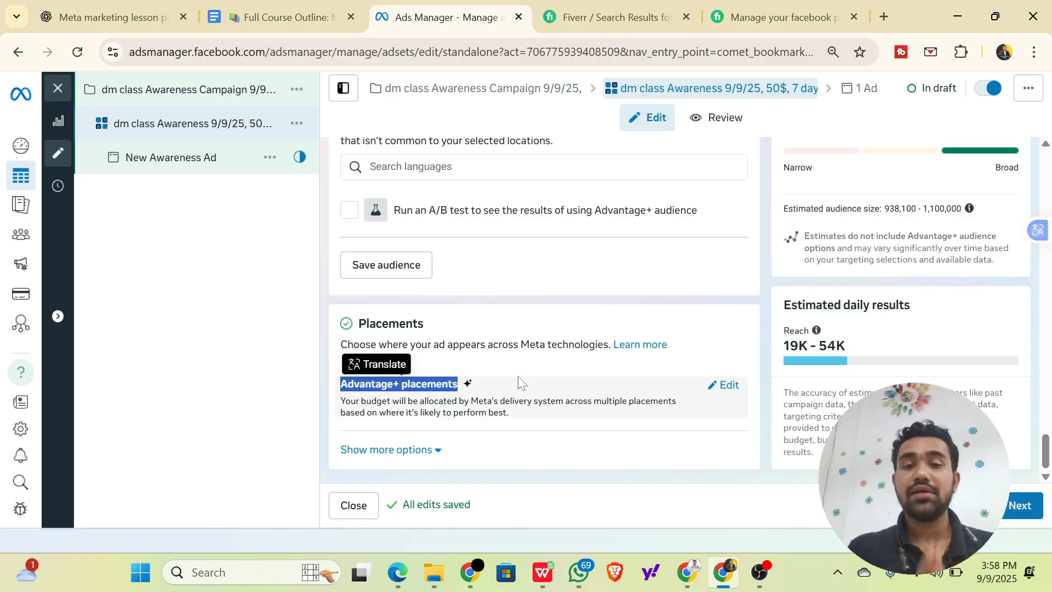
pyautogui.click(729, 385)
pyautogui.scroll(-1, 649, 394)
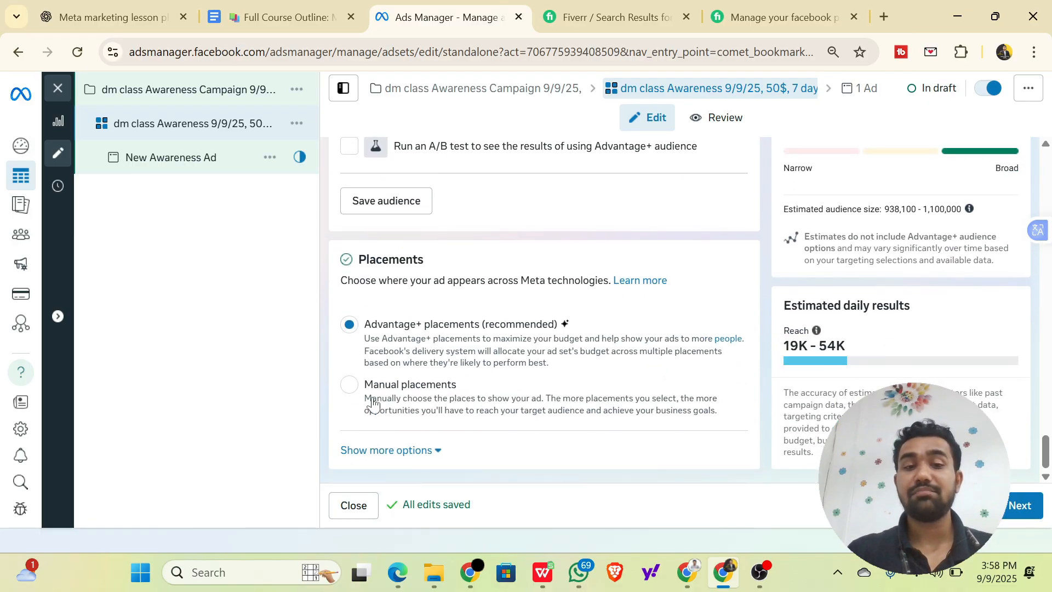
pyautogui.click(350, 385)
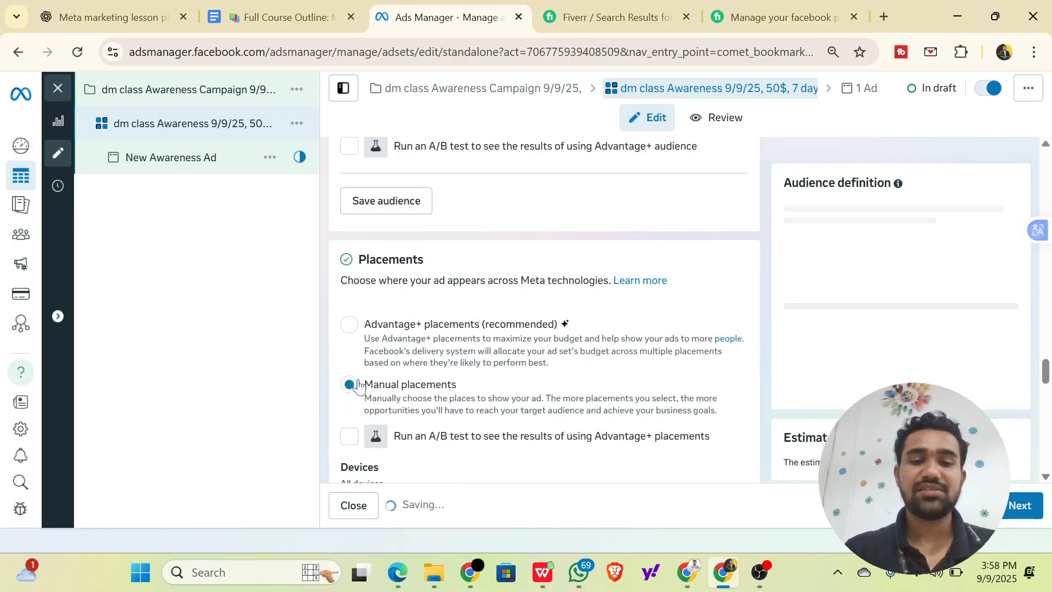
# Limit the placement platforms to Facebook and Instagram, leaving out Audience Network, Messenger and Threads.
pyautogui.scroll(-1, 372, 307)
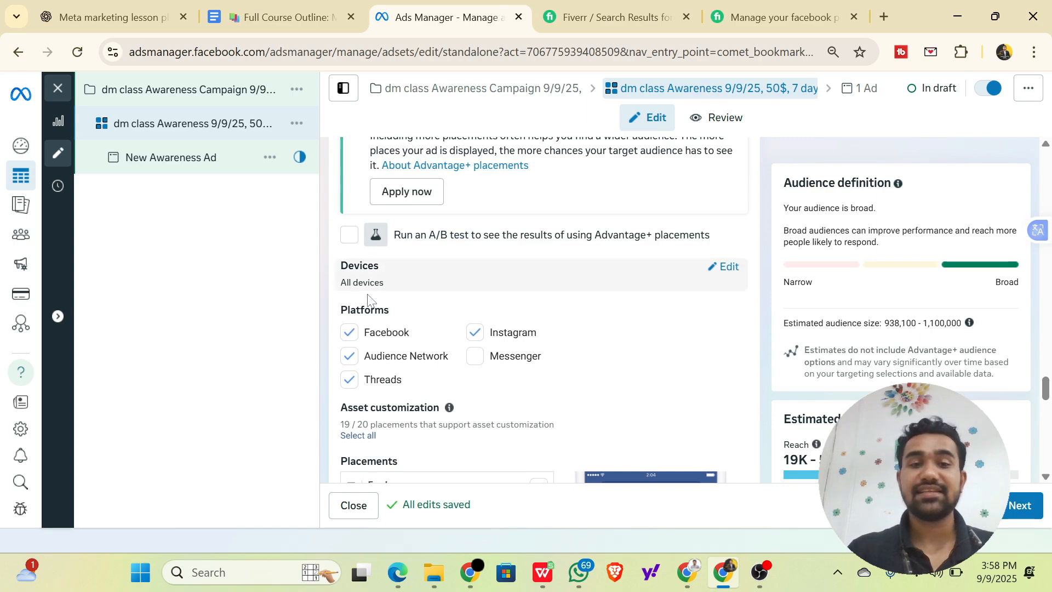
pyautogui.click(475, 356)
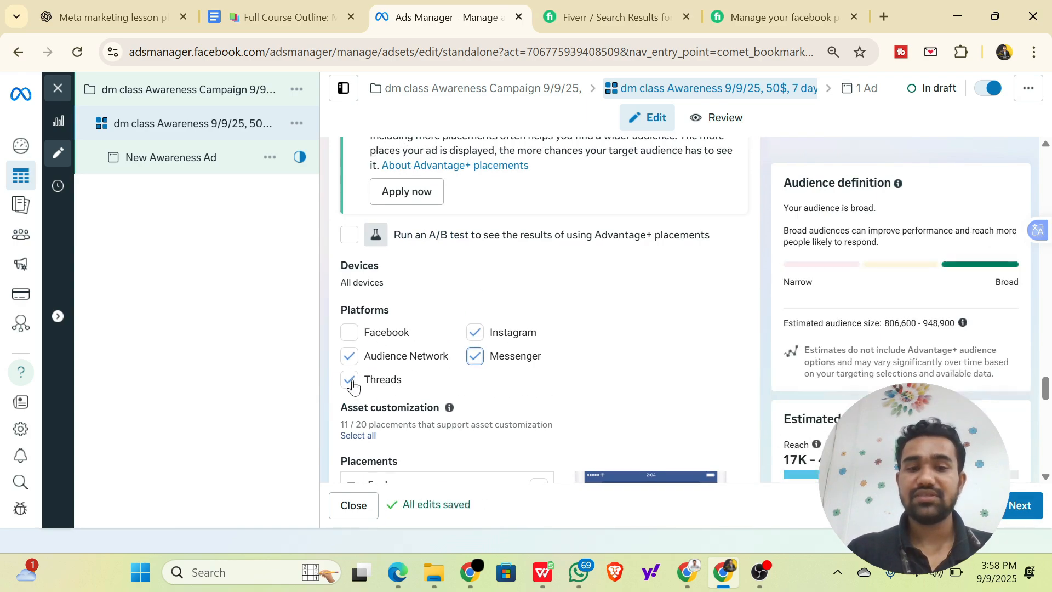
pyautogui.click(350, 337)
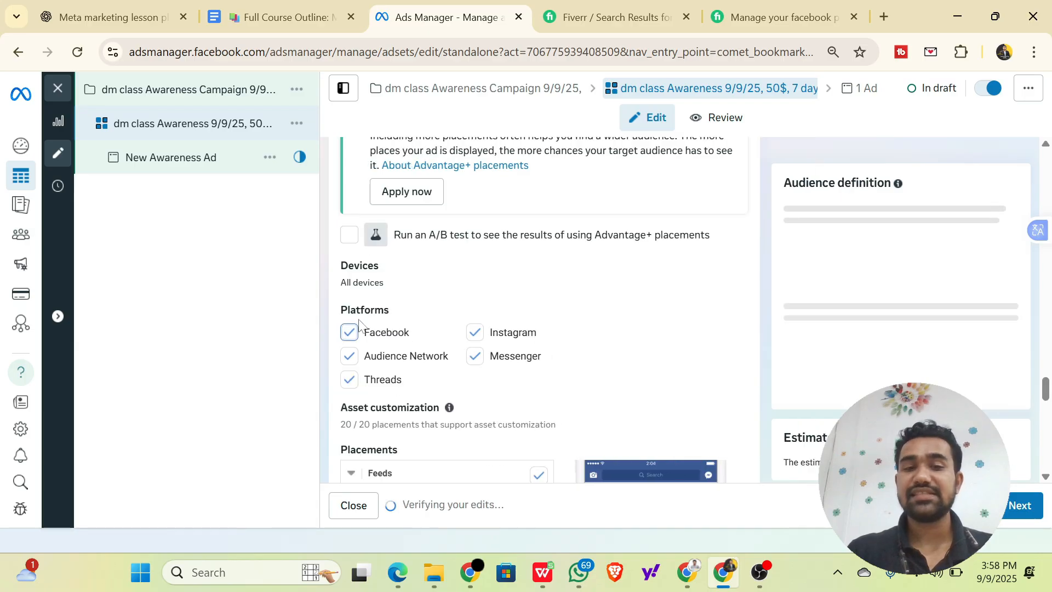
pyautogui.click(351, 357)
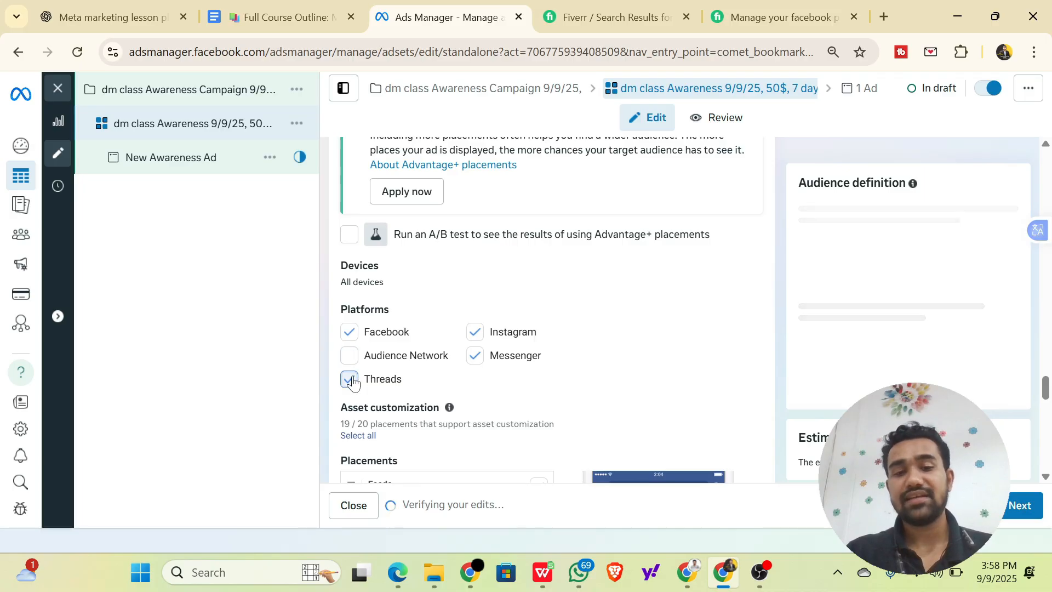
pyautogui.click(350, 380)
pyautogui.click(476, 357)
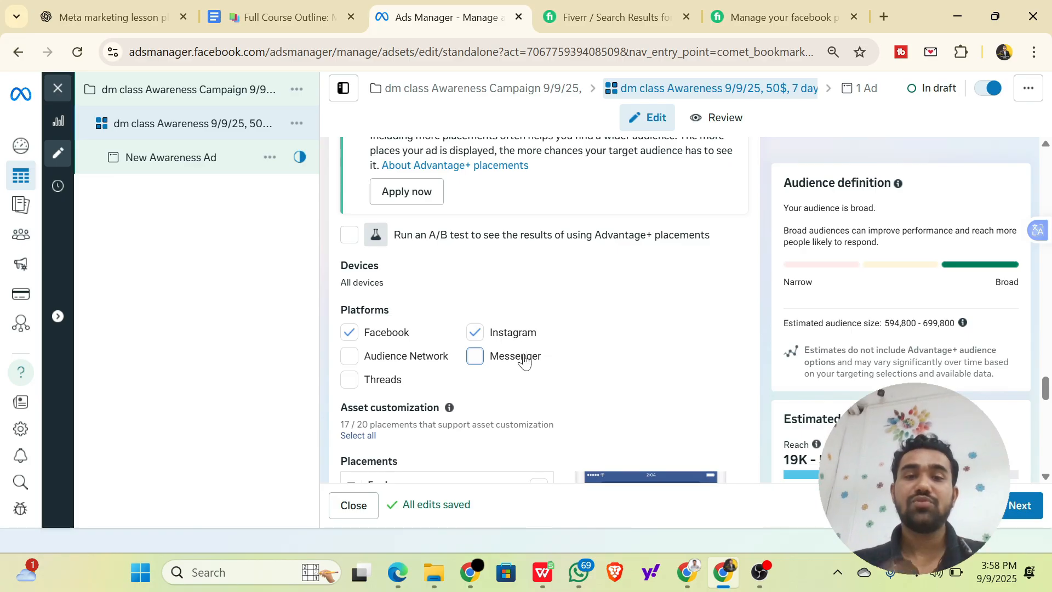
# Exclude Facebook Marketplace and Facebook video feeds from the ad set's Feeds placements.
pyautogui.scroll(-2, 494, 338)
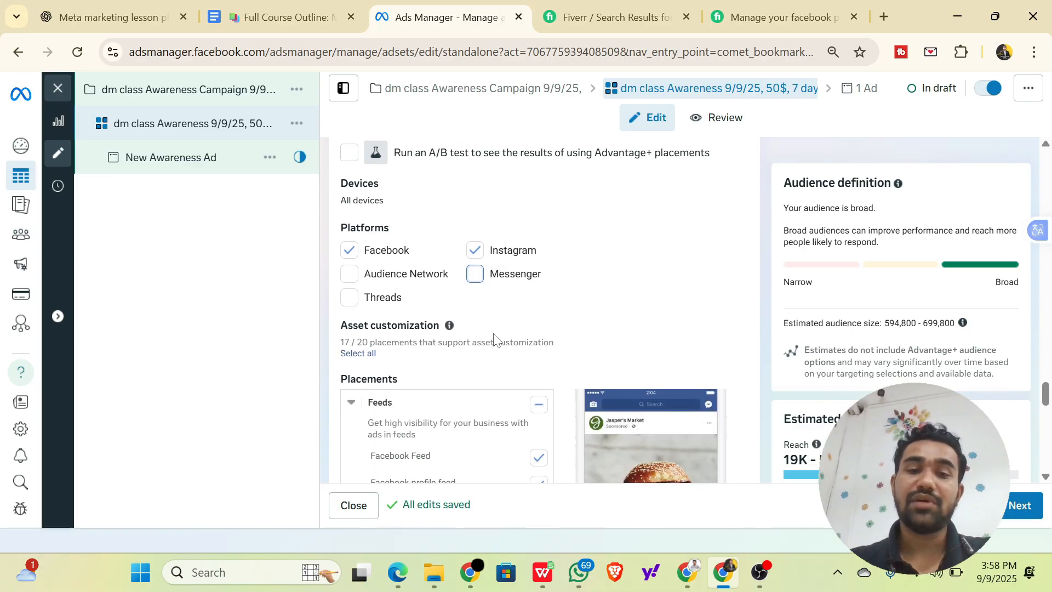
pyautogui.scroll(-2, 495, 338)
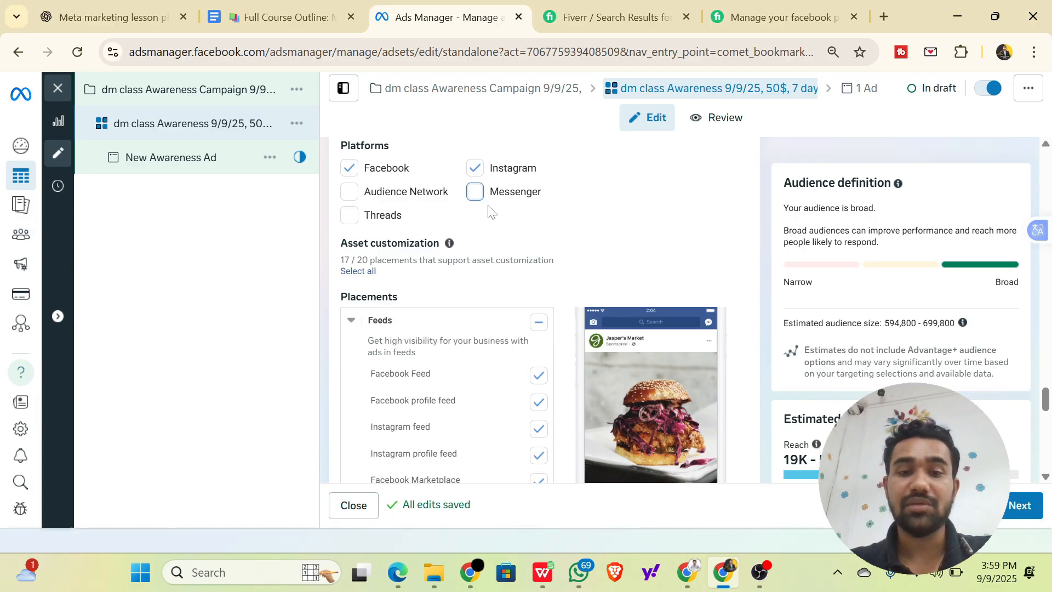
pyautogui.scroll(-2, 493, 219)
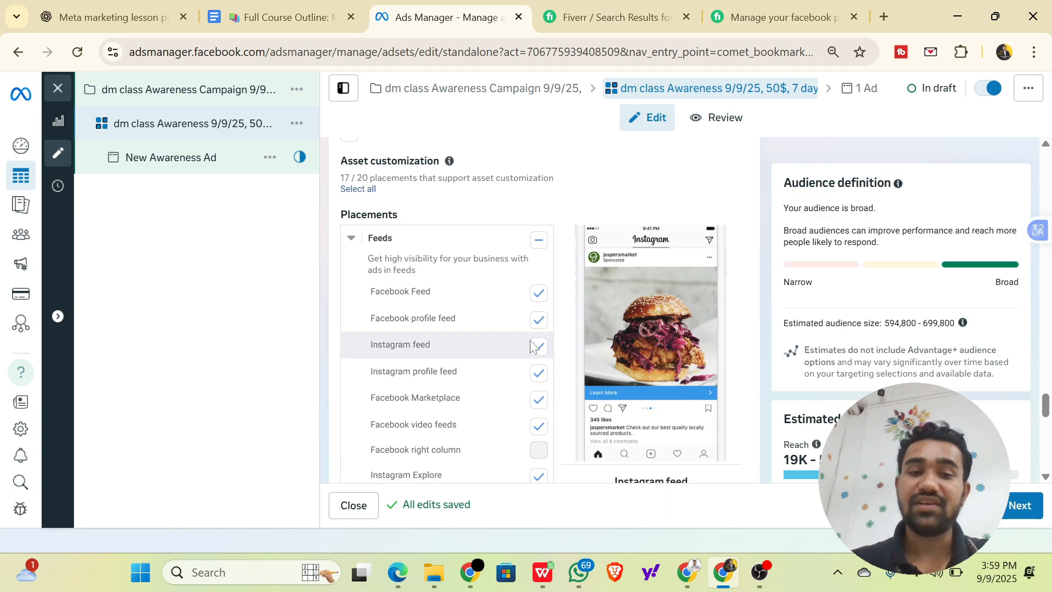
pyautogui.scroll(-2, 534, 395)
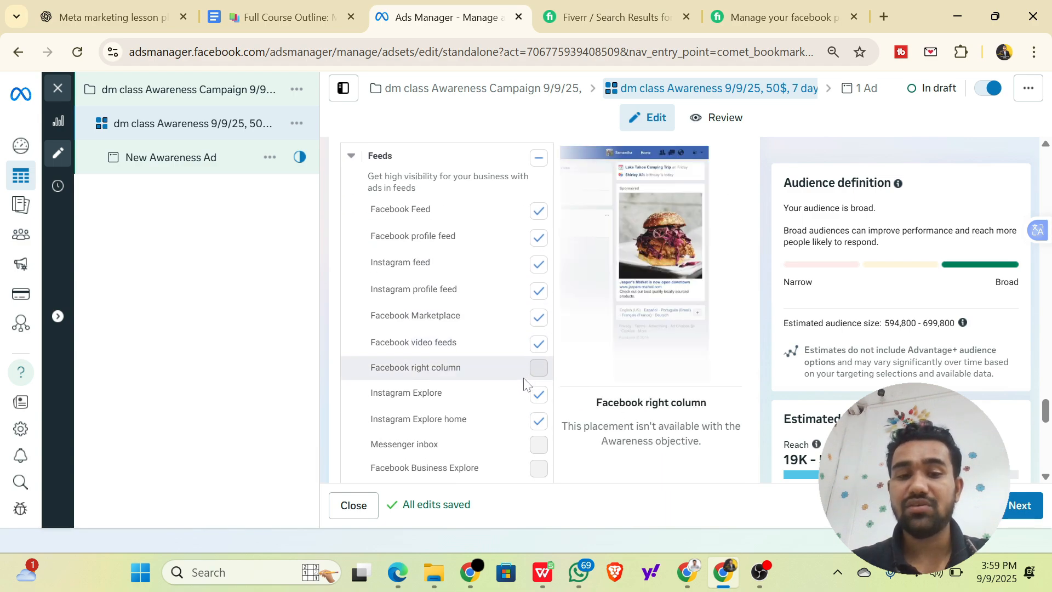
pyautogui.scroll(-3, 521, 408)
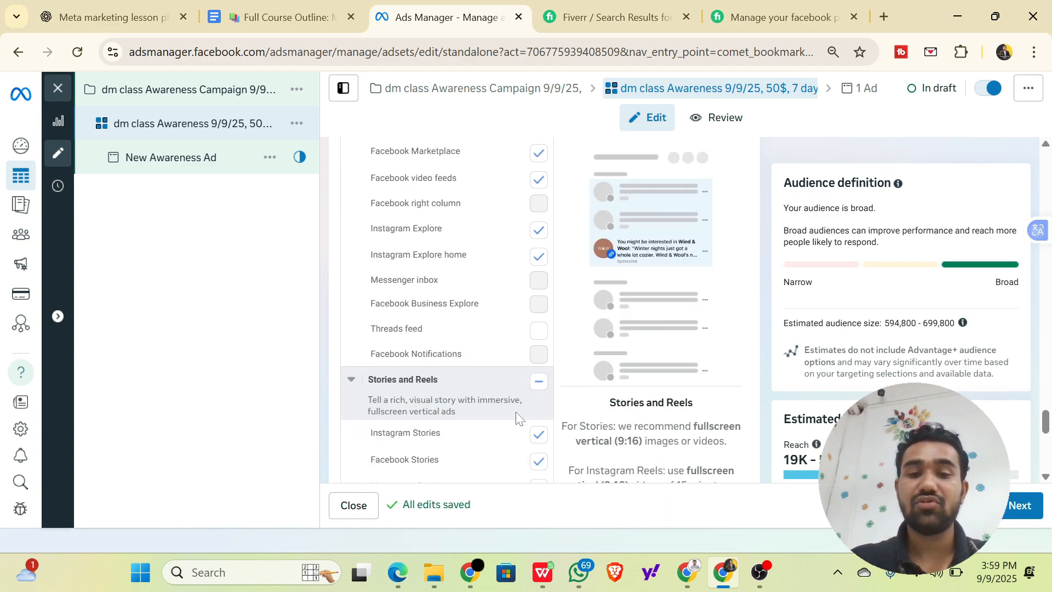
pyautogui.scroll(5, 520, 256)
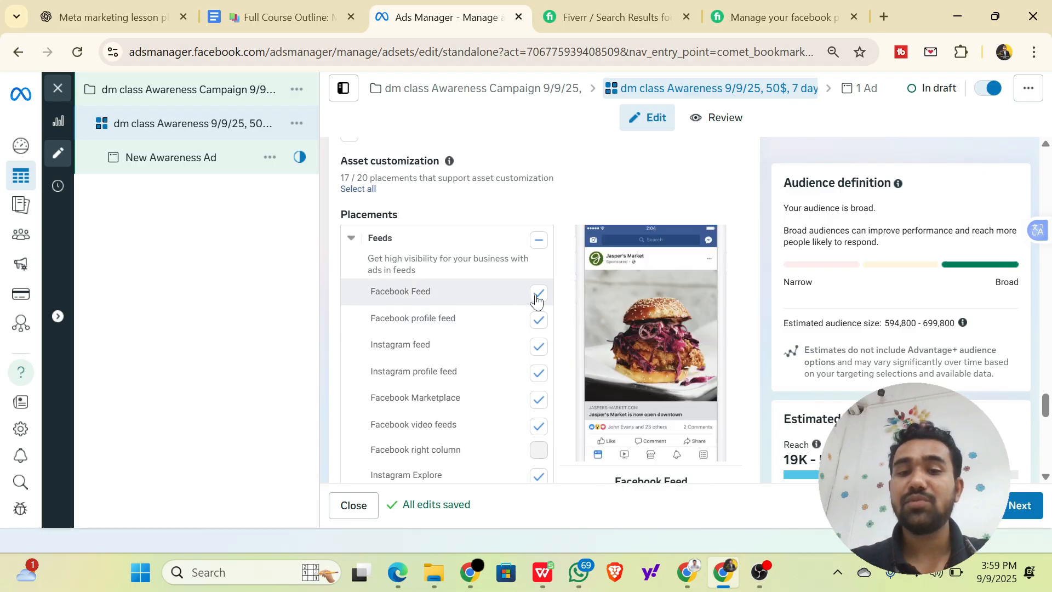
pyautogui.click(540, 401)
pyautogui.click(541, 427)
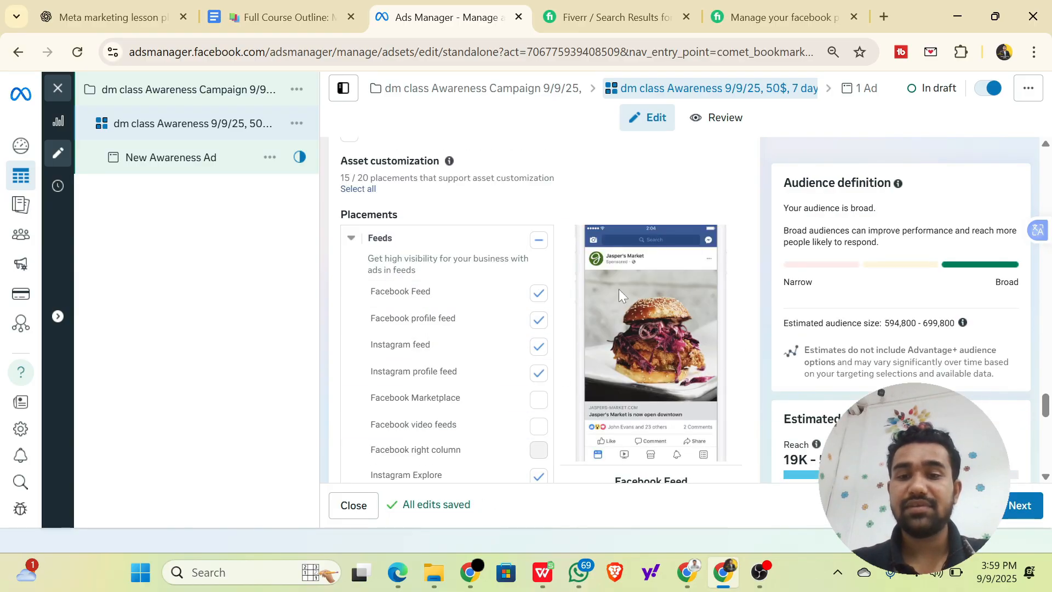
# Review the remaining placements and examine the ad set's audience definition, estimated audience size and estimated daily reach.
pyautogui.scroll(-3, 696, 312)
pyautogui.scroll(6, 481, 315)
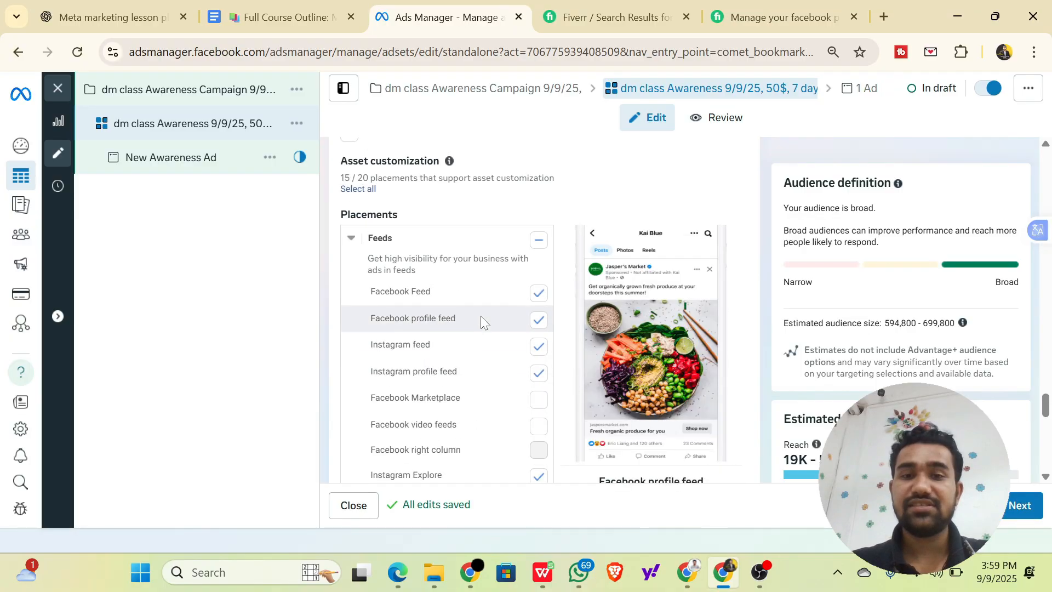
pyautogui.scroll(-10, 482, 324)
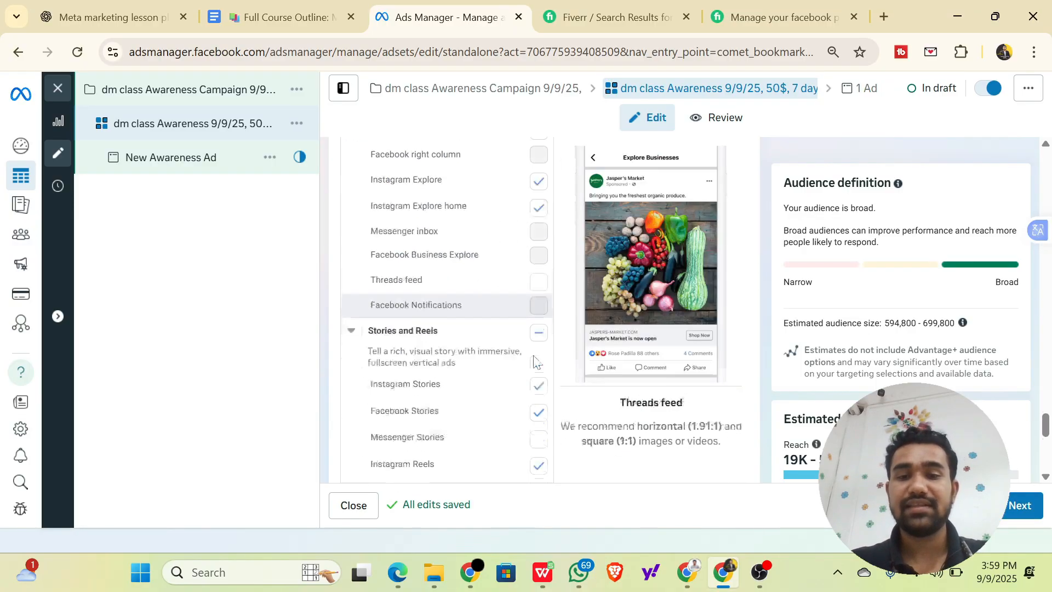
pyautogui.scroll(-2, 479, 386)
pyautogui.scroll(15, 483, 305)
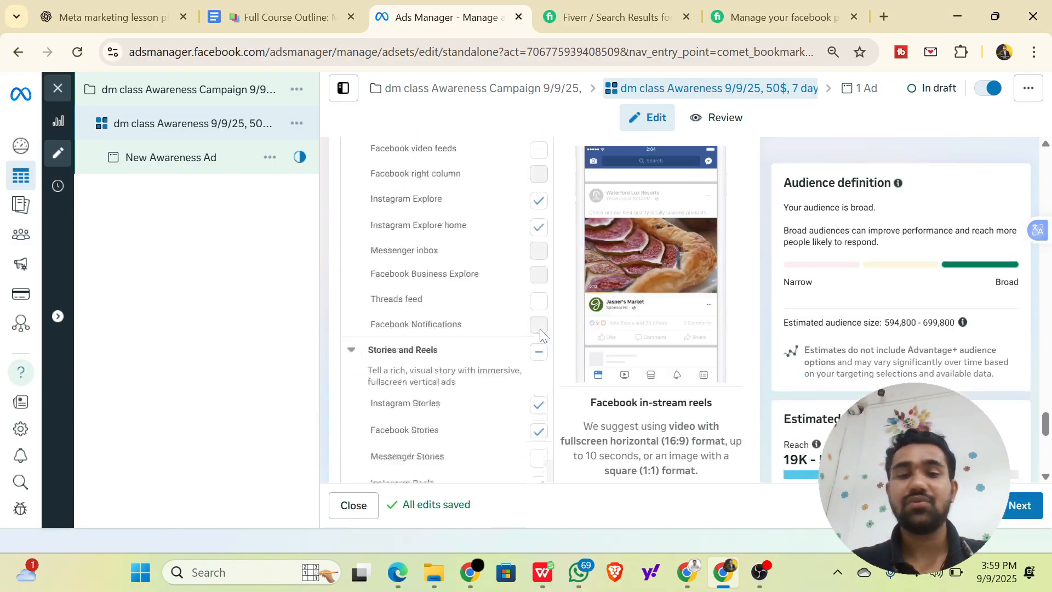
pyautogui.scroll(20, 510, 329)
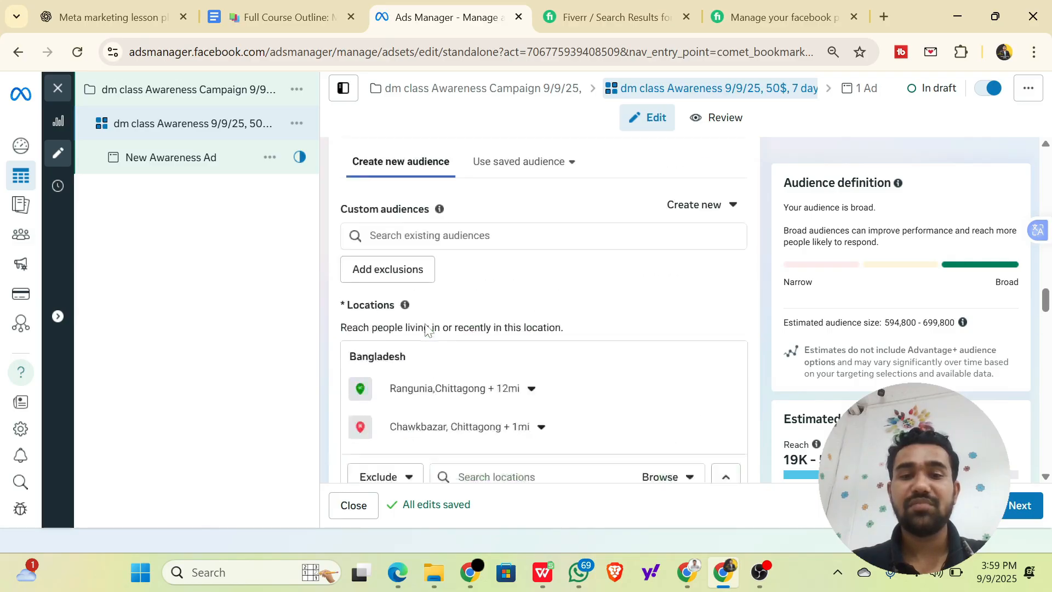
pyautogui.scroll(5, 432, 328)
pyautogui.moveTo(772, 192)
pyautogui.mouseDown()
pyautogui.moveTo(787, 181)
pyautogui.moveTo(911, 188)
pyautogui.moveTo(783, 209)
pyautogui.mouseUp()
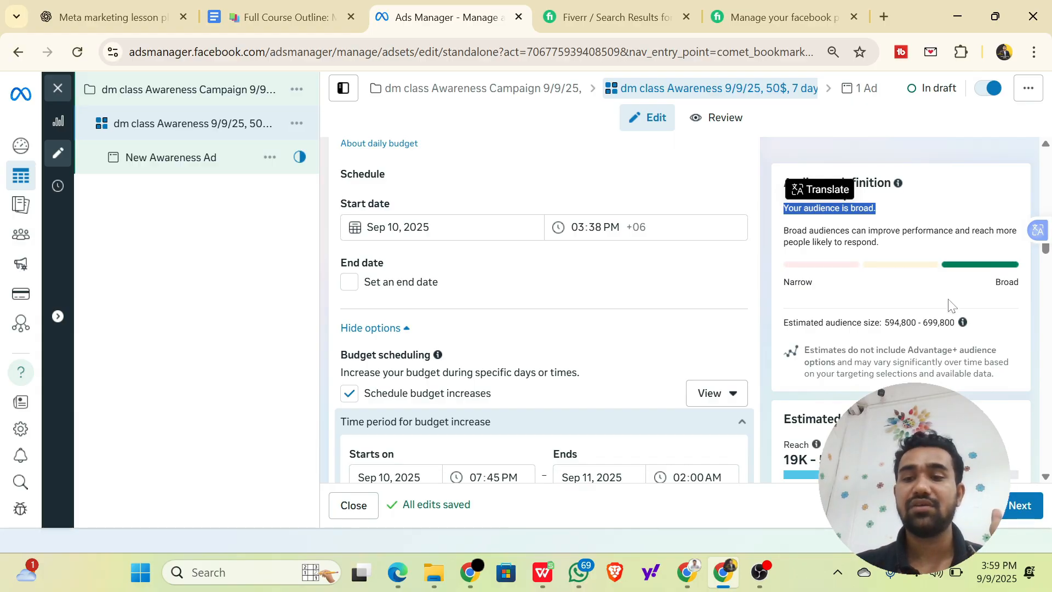
pyautogui.moveTo(884, 323); pyautogui.dragTo(901, 323)
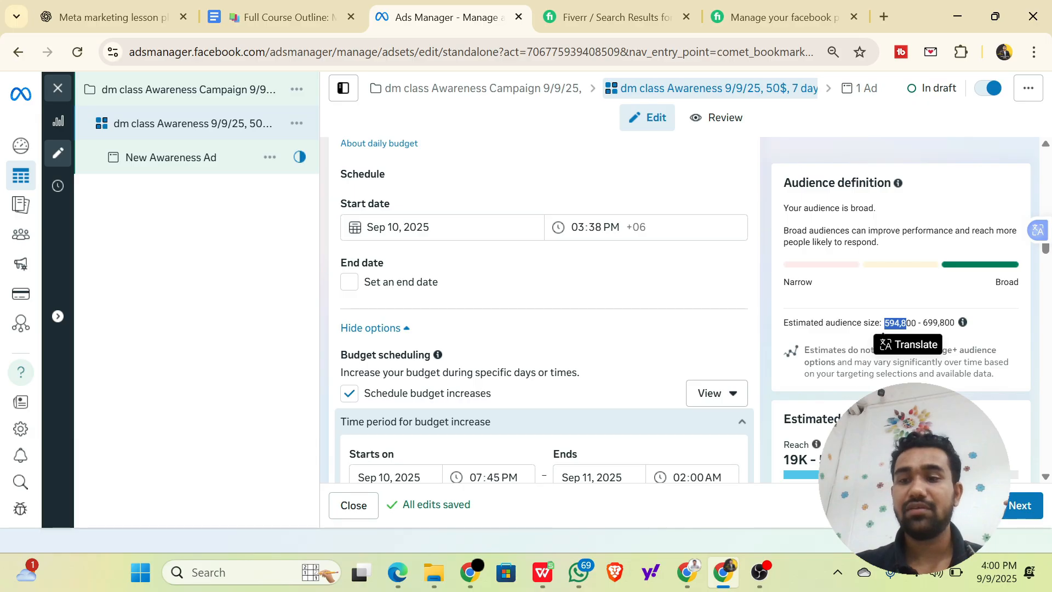
pyautogui.click(882, 334)
pyautogui.doubleClick(898, 322)
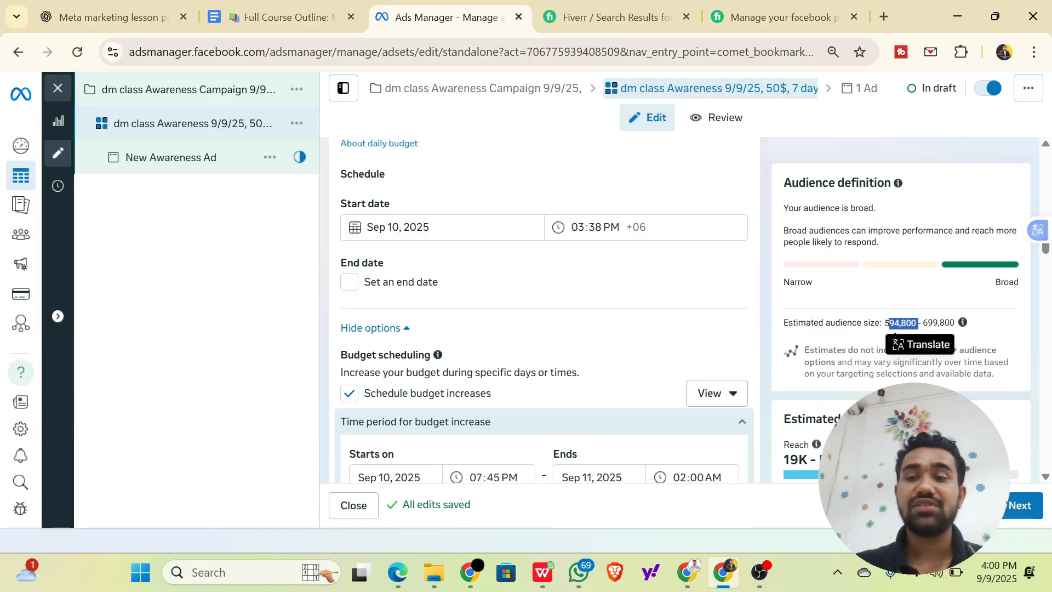
pyautogui.moveTo(923, 322); pyautogui.dragTo(954, 323)
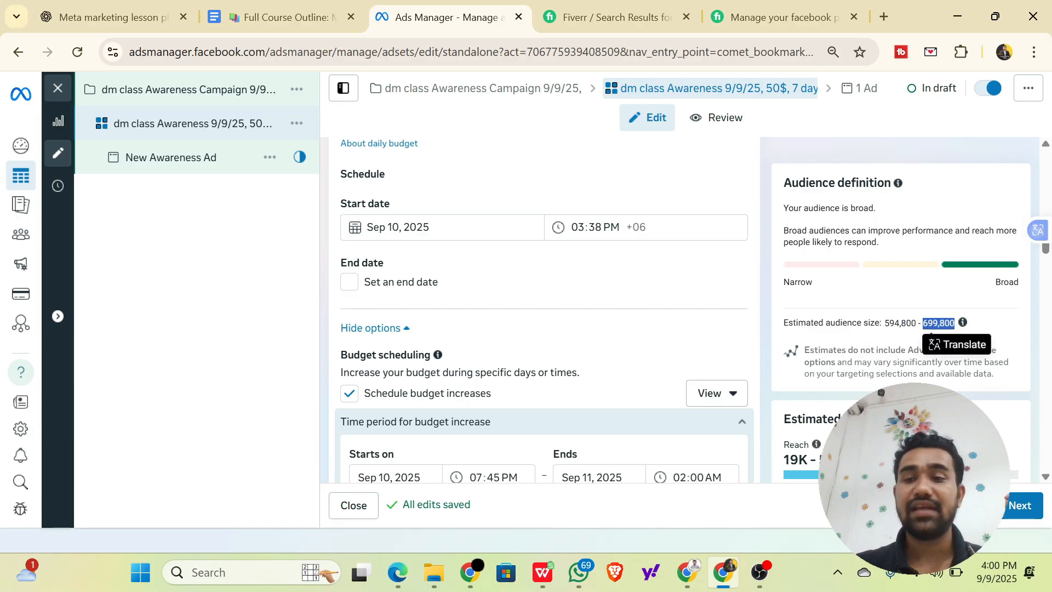
pyautogui.scroll(-10, 712, 372)
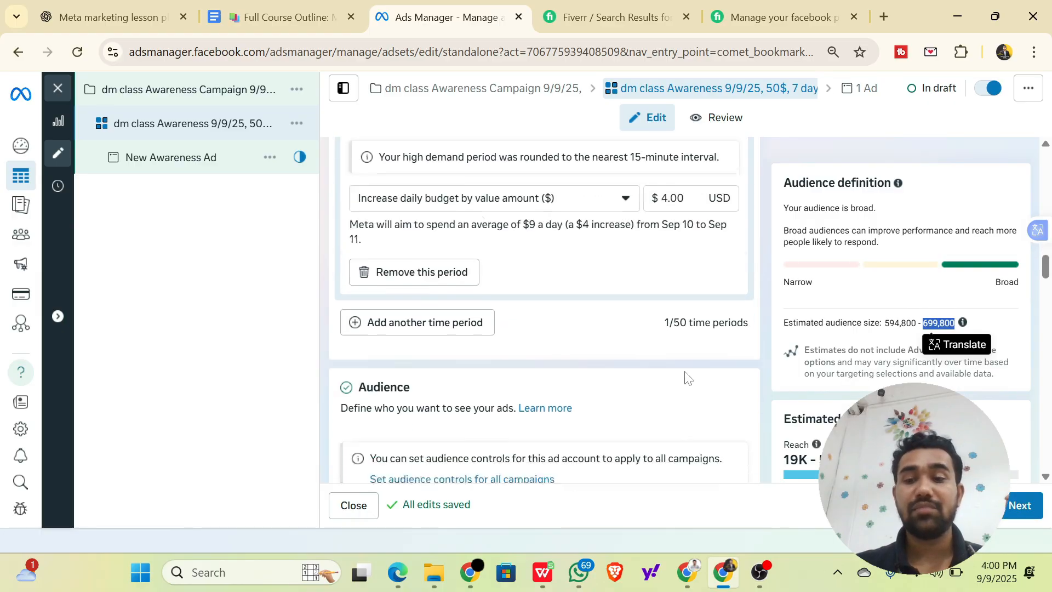
pyautogui.scroll(-10, 542, 306)
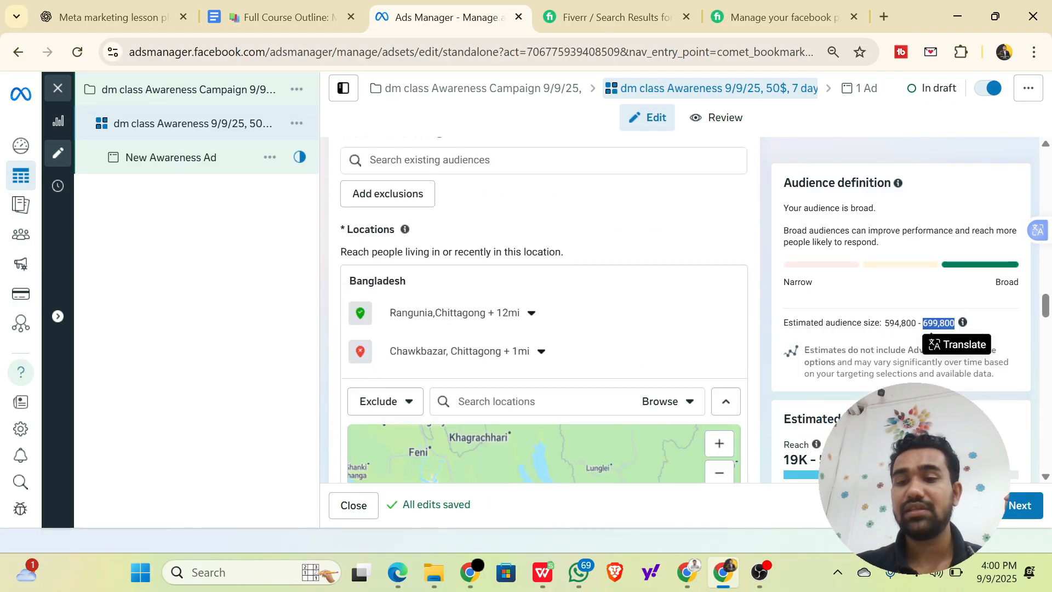
pyautogui.doubleClick(794, 459)
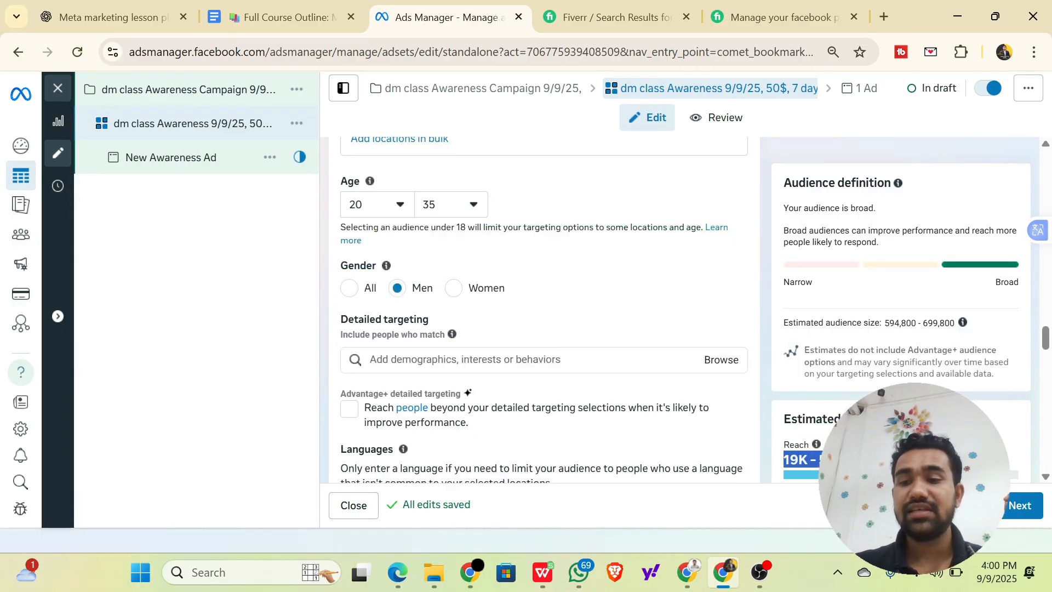
pyautogui.moveTo(1045, 339); pyautogui.dragTo(1047, 473)
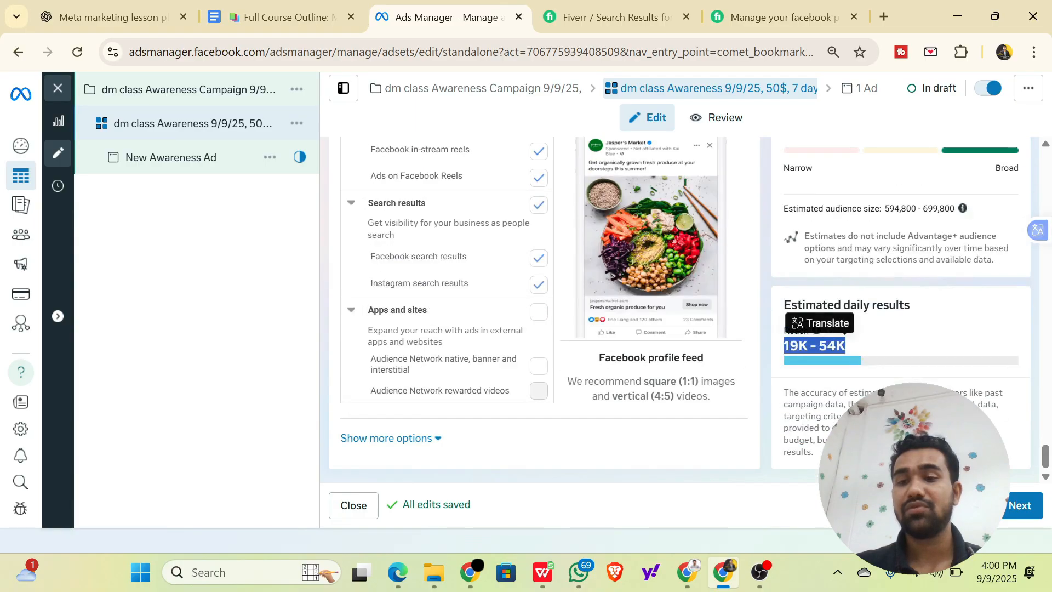
pyautogui.click(819, 361)
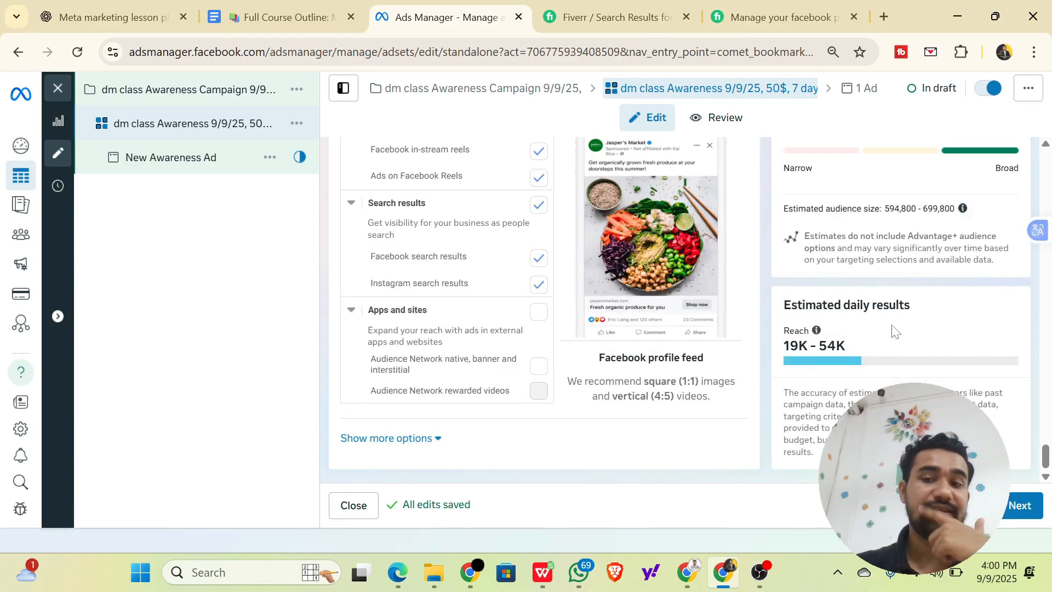
# Look briefly at the settings of the New Awareness Ad and return to its ad set.
pyautogui.scroll(15, 894, 331)
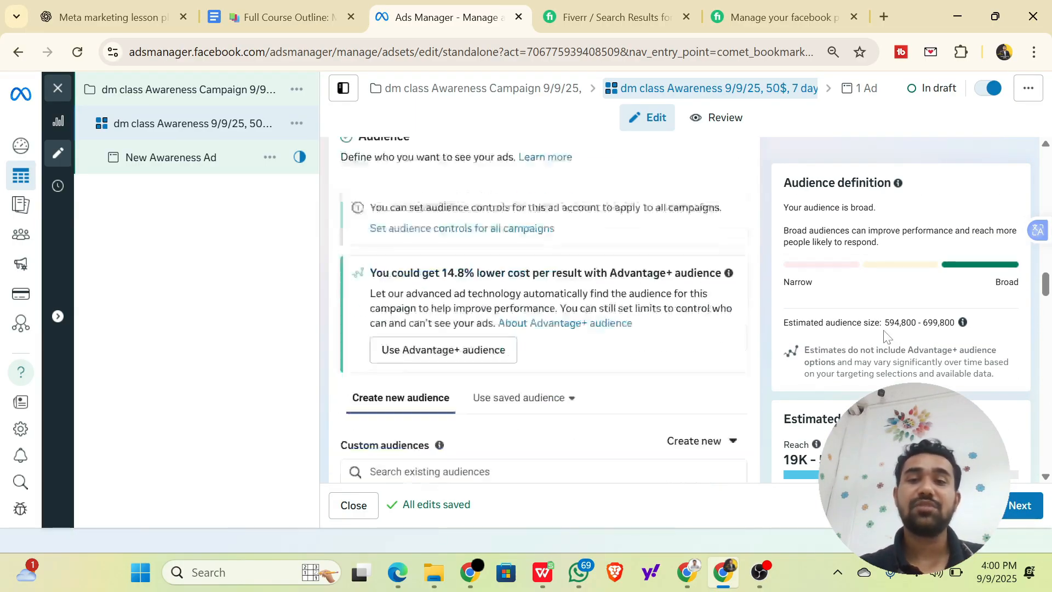
pyautogui.scroll(10, 886, 335)
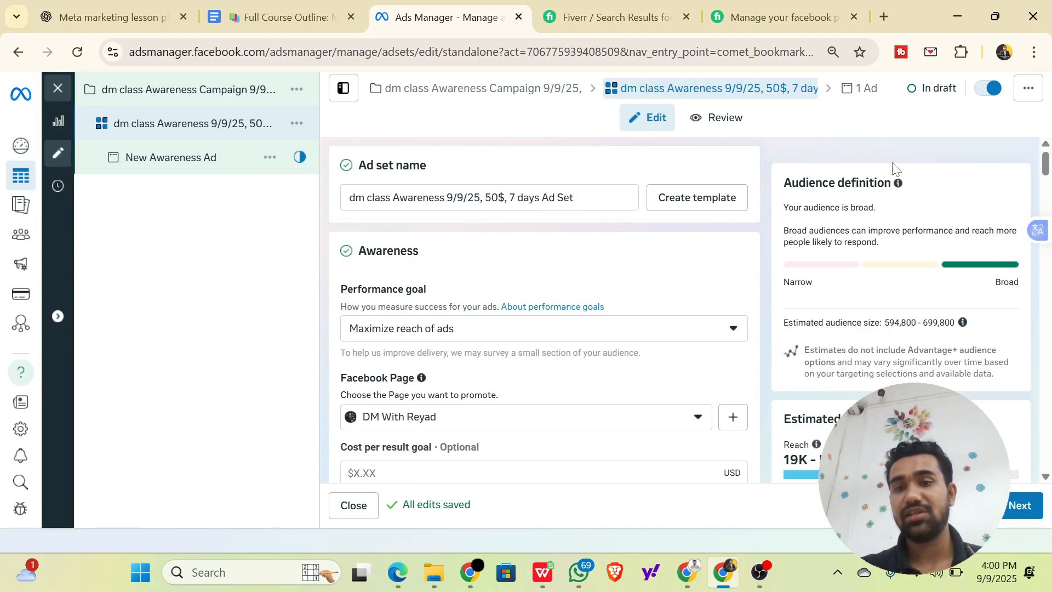
pyautogui.click(864, 88)
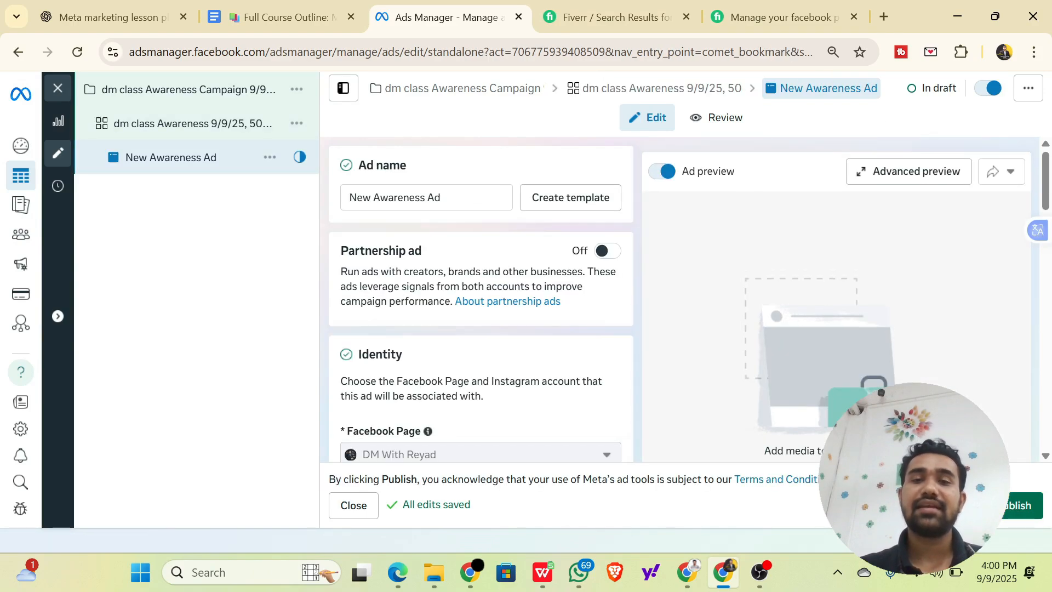
pyautogui.click(698, 92)
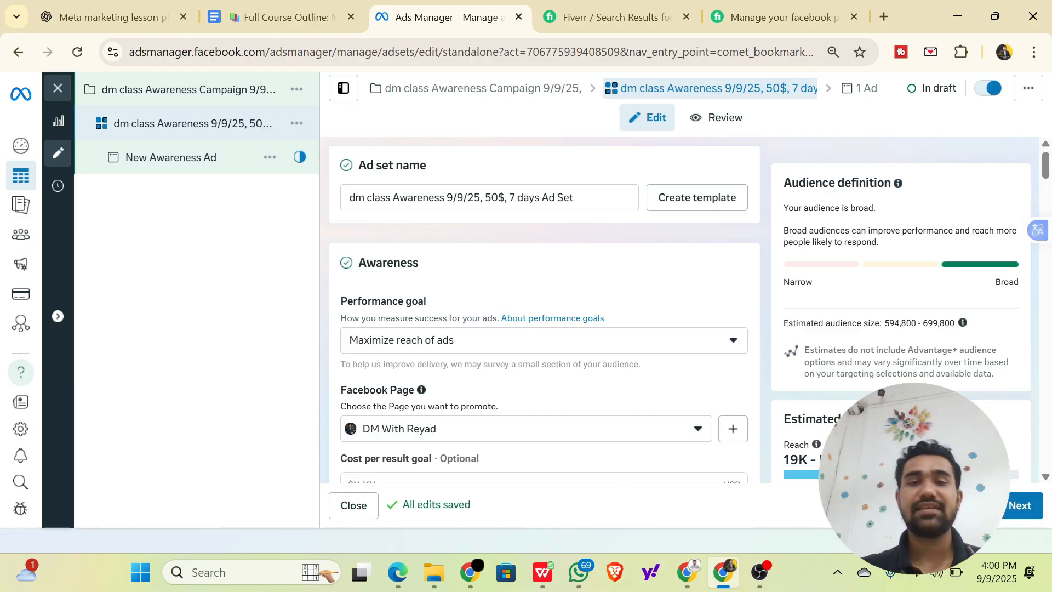